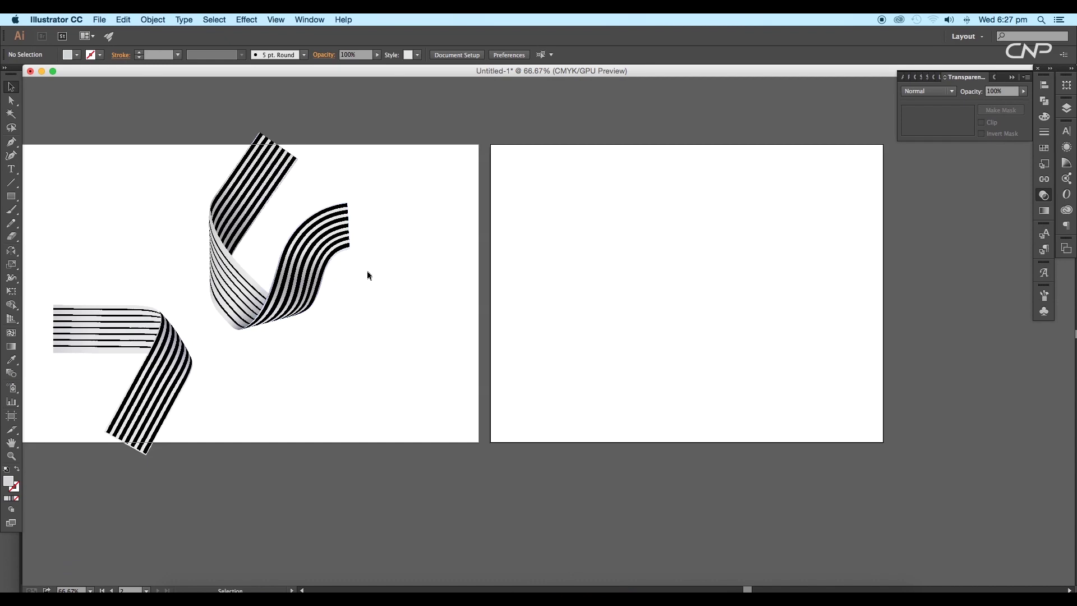
Step: Examine the individual sections of the folded striped ribbon example on the first artboard
left_click_drag(385, 323, 233, 182)
left_click_drag(315, 282, 573, 378)
left_click(498, 325)
scroll(498, 325, "up", 2)
left_click(467, 356)
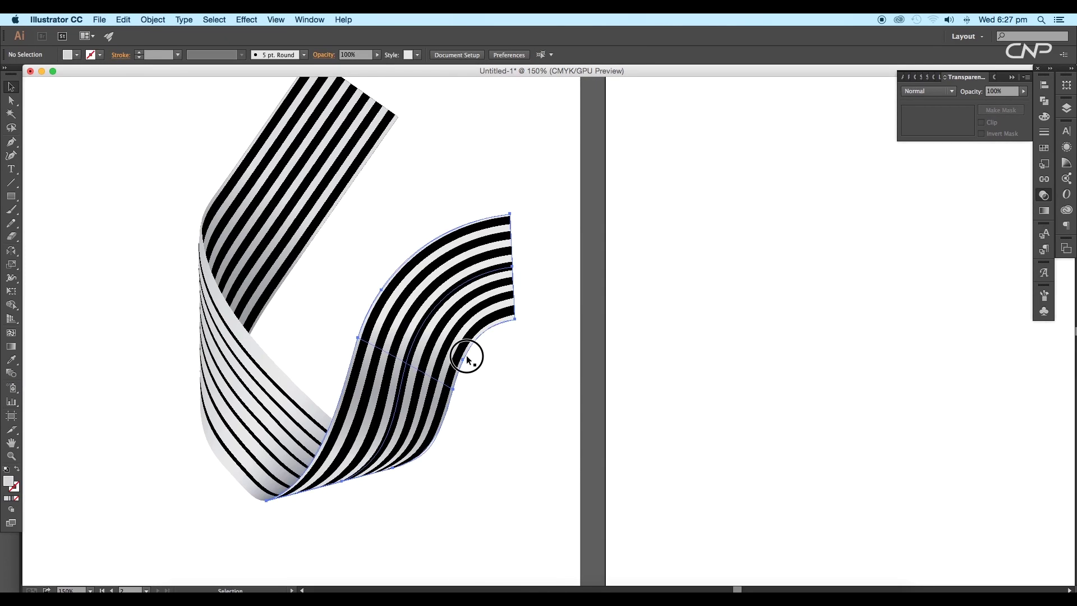
left_click(291, 380)
left_click(271, 245)
scroll(509, 328, "down", 1)
scroll(510, 331, "right", 5)
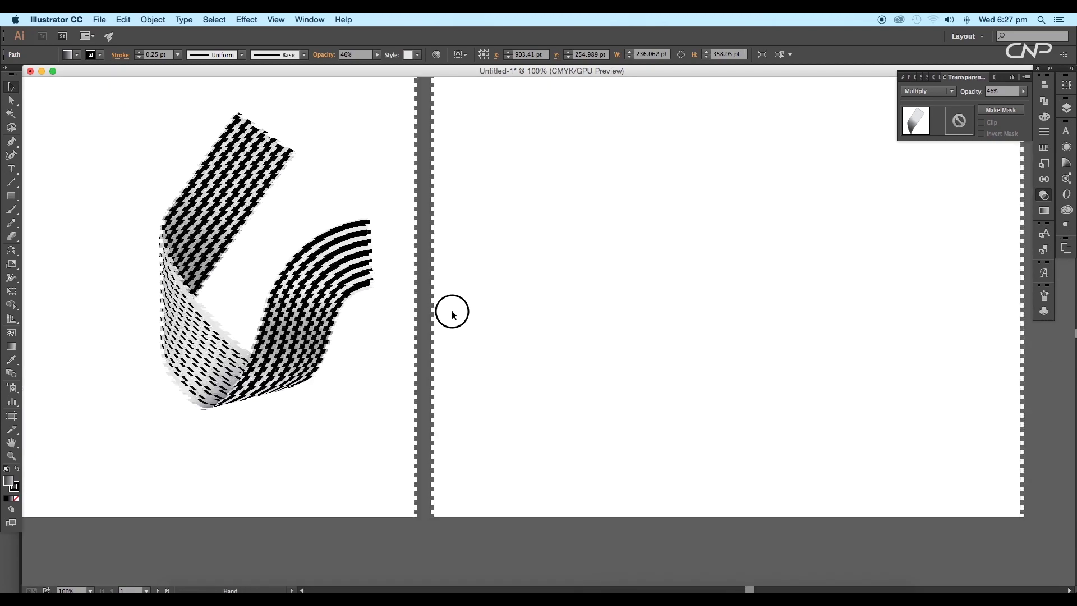
Step: Draw a tall rectangle of 152 × 459 pt on the empty second artboard and give it a light blue fill without a stroke
left_click(11, 197)
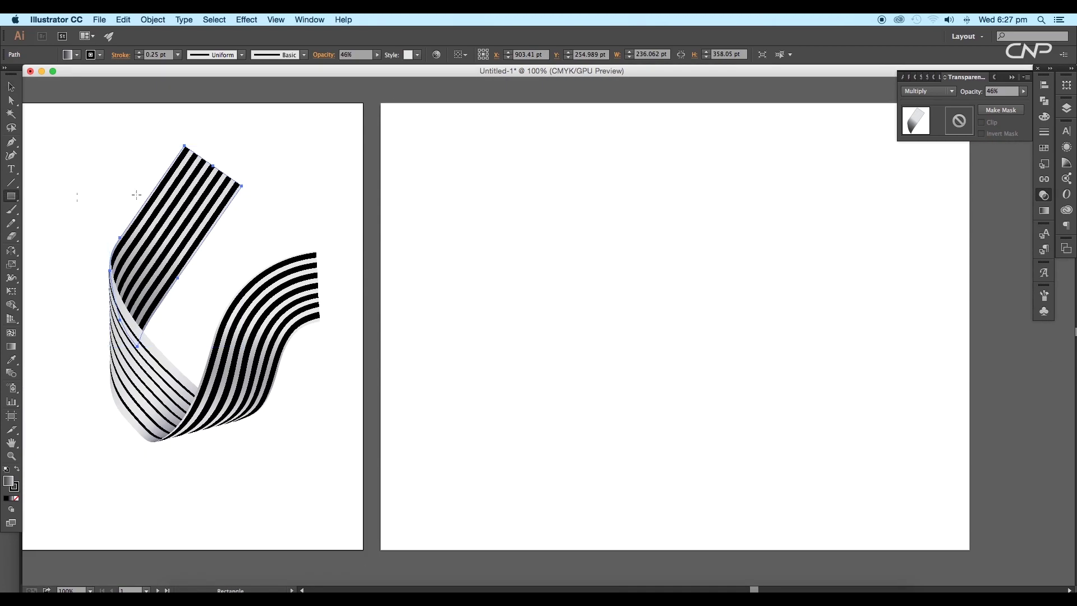
left_click_drag(484, 153, 568, 411)
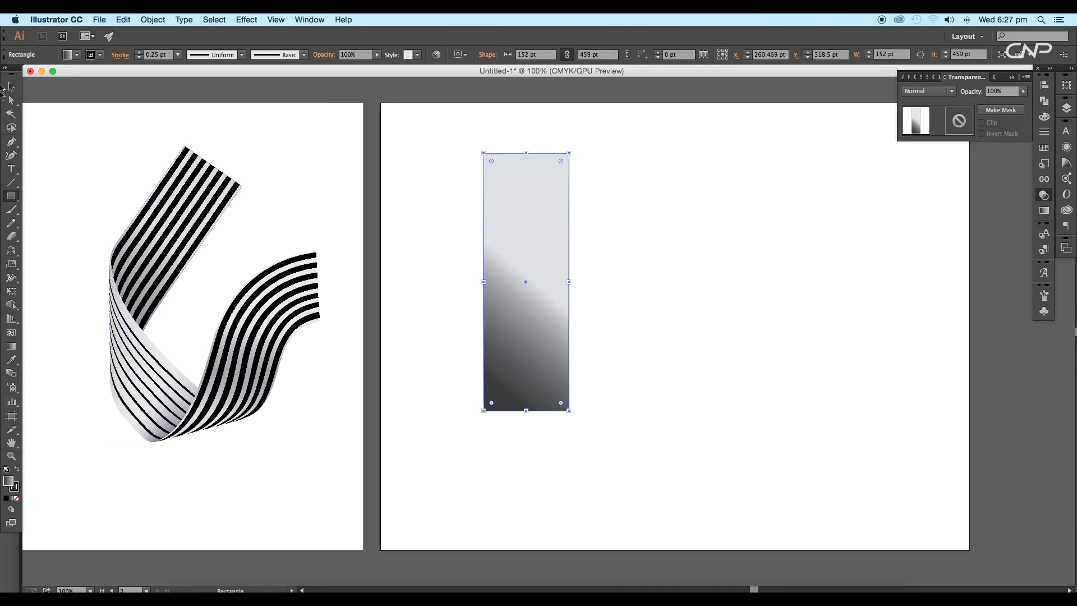
left_click(80, 55)
left_click(78, 74)
left_click(78, 81)
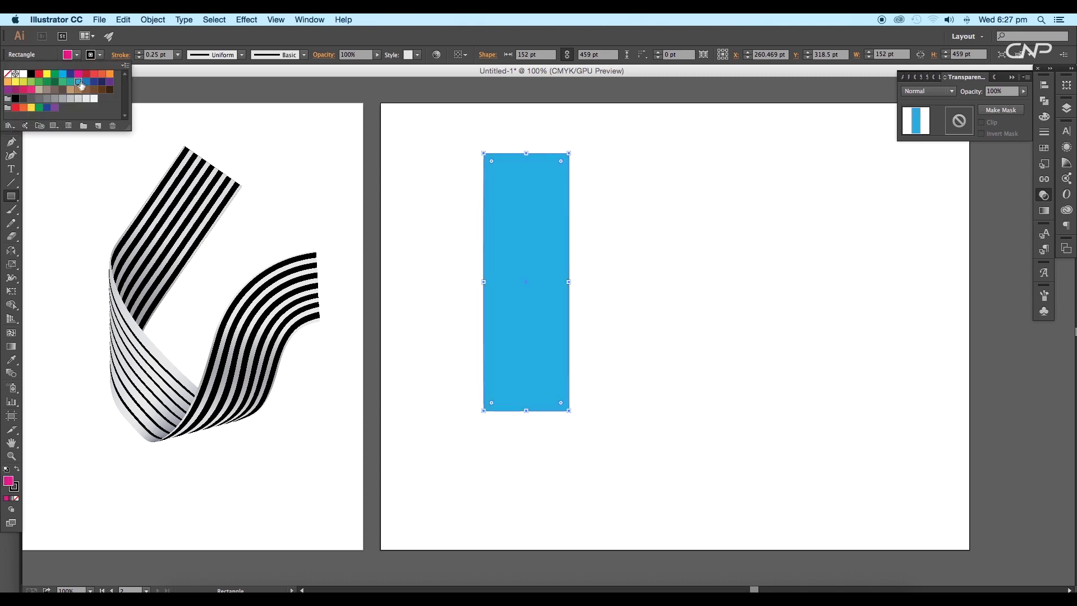
left_click(102, 55)
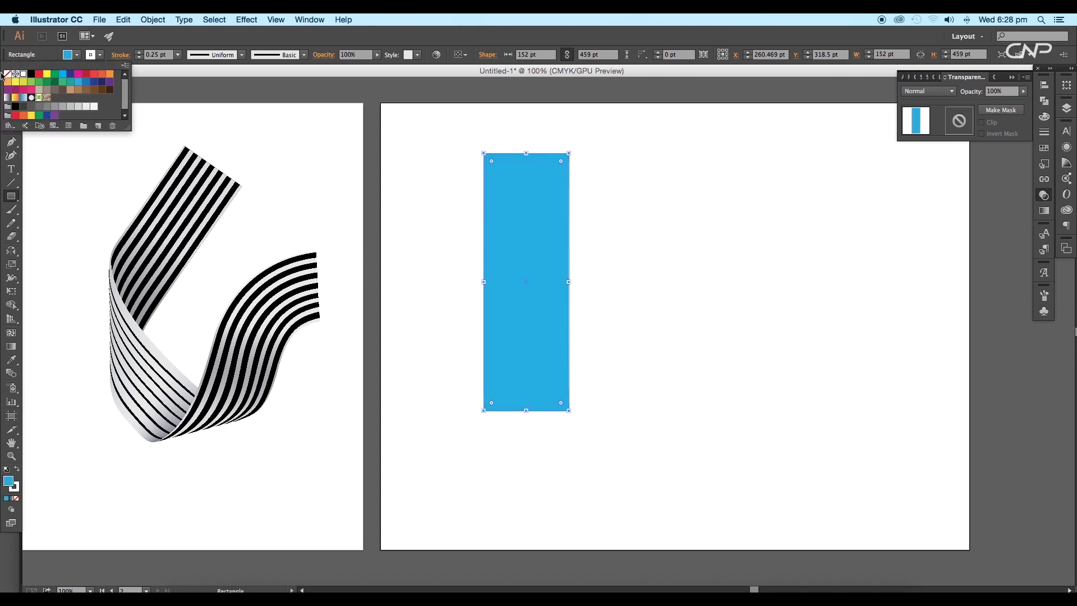
left_click(74, 57)
Step: Scale the blue rectangle down to about 131 × 396 pt and shift it slightly to the right
left_click(11, 87)
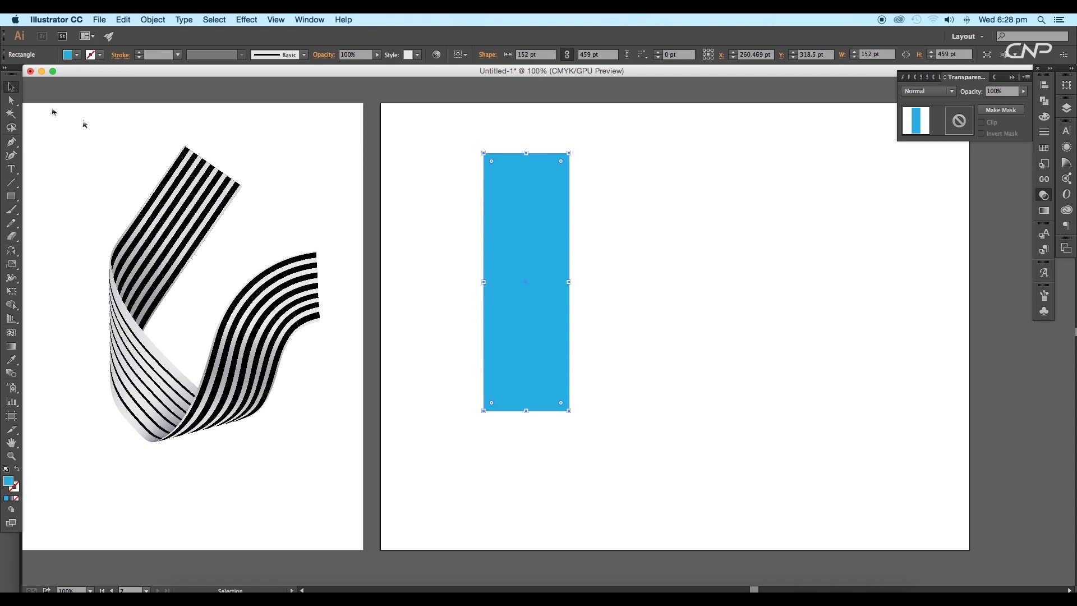
left_click_drag(522, 236, 505, 255)
left_click_drag(551, 172, 540, 189)
left_click(548, 303)
scroll(544, 297, "down", 1)
scroll(544, 297, "left", 1)
left_click_drag(540, 291, 562, 291)
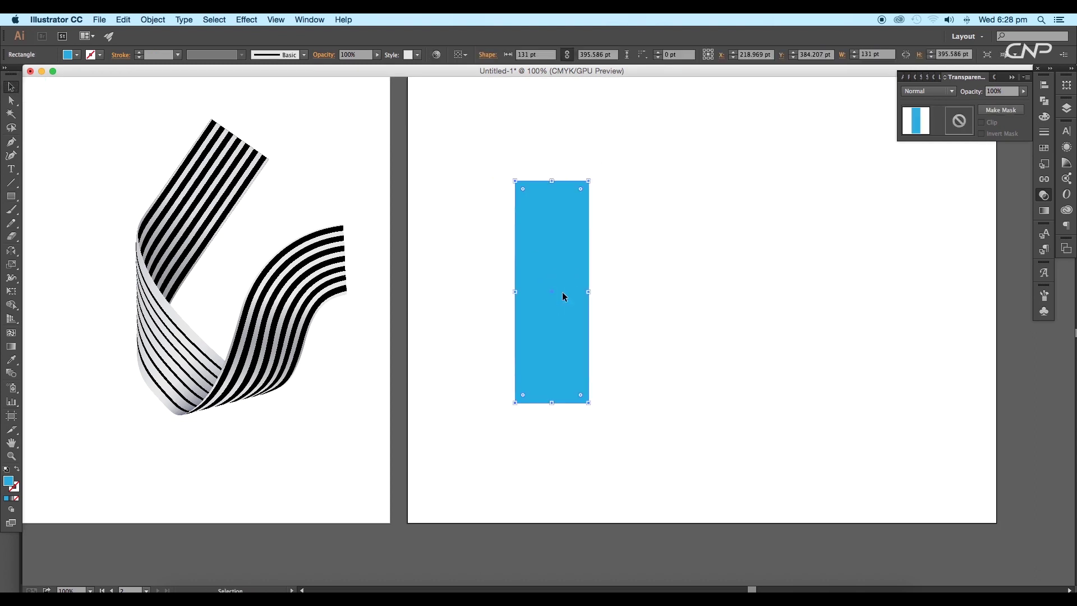
Step: Turn the blue rectangle into an envelope mesh with 2 rows and 2 columns
left_click(152, 20)
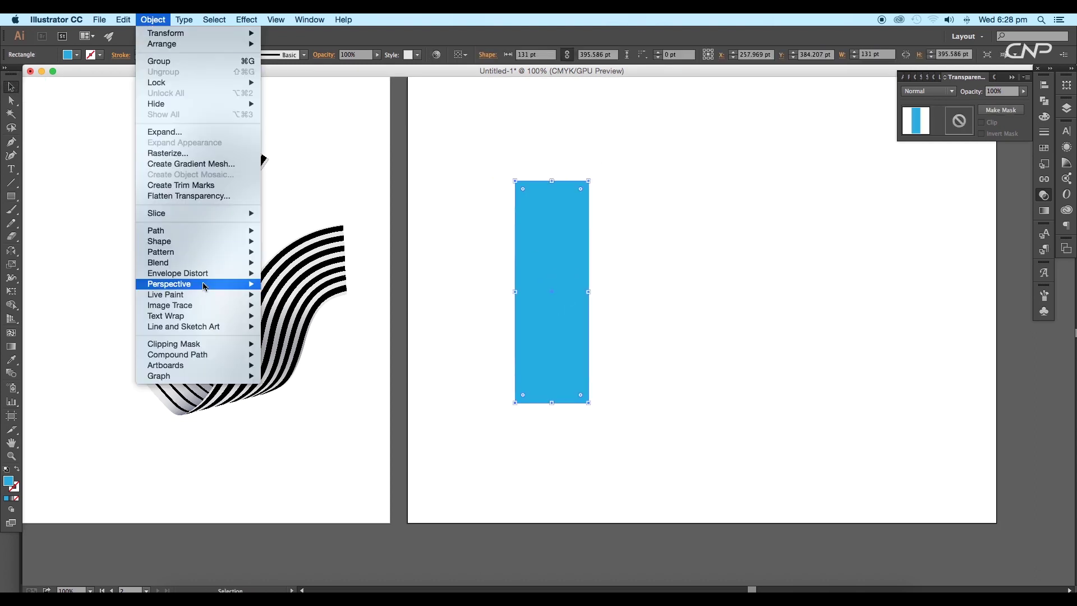
mouse_move(216, 274)
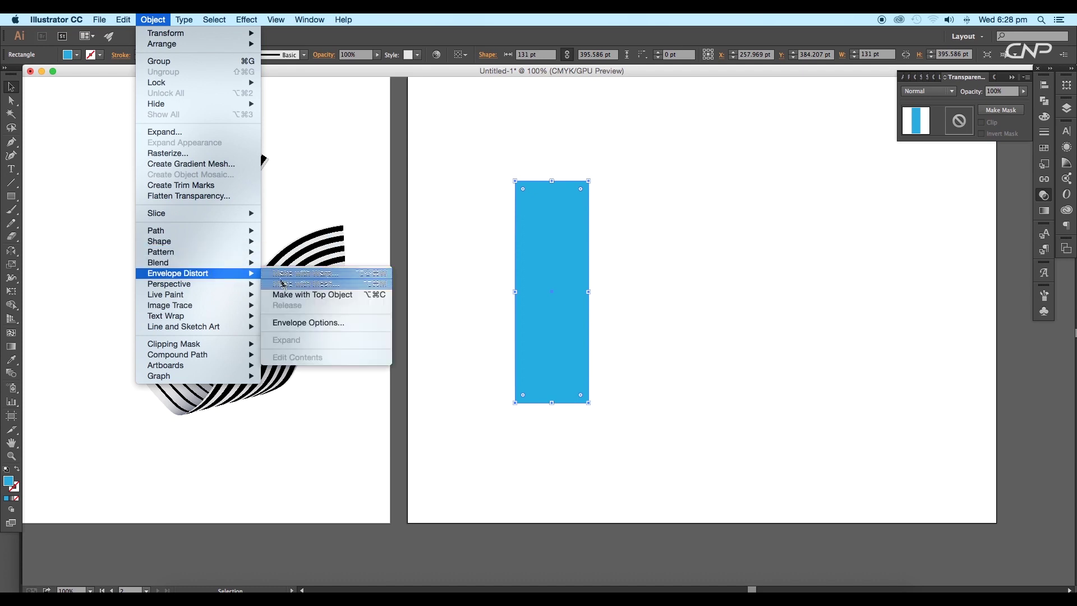
left_click(282, 283)
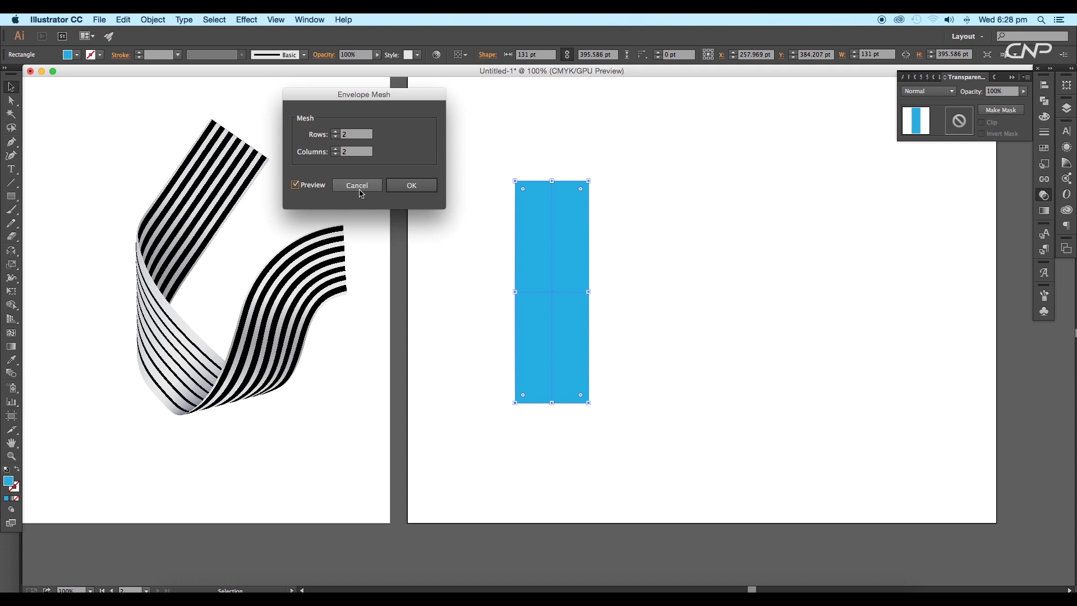
left_click(400, 191)
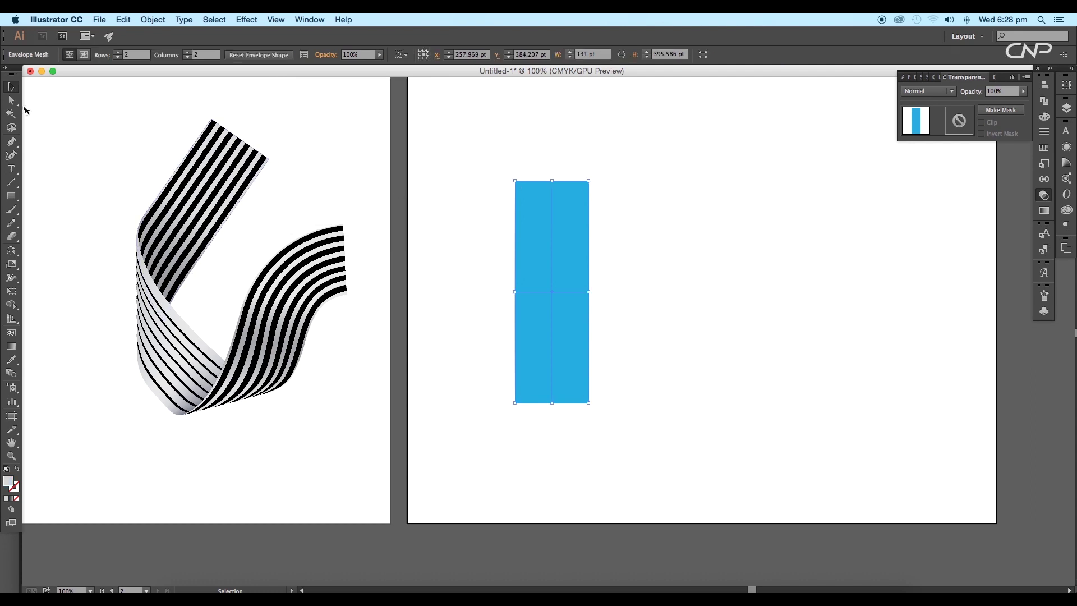
Step: Rotate the blue mesh rectangle clockwise so that it leans diagonally to the right
left_click(589, 181)
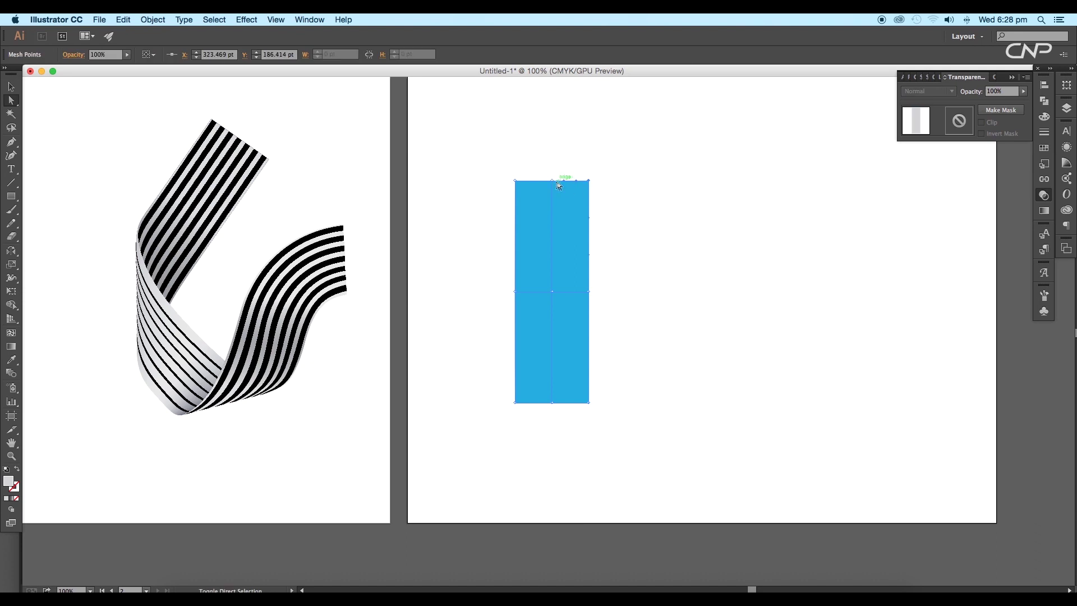
key("v")
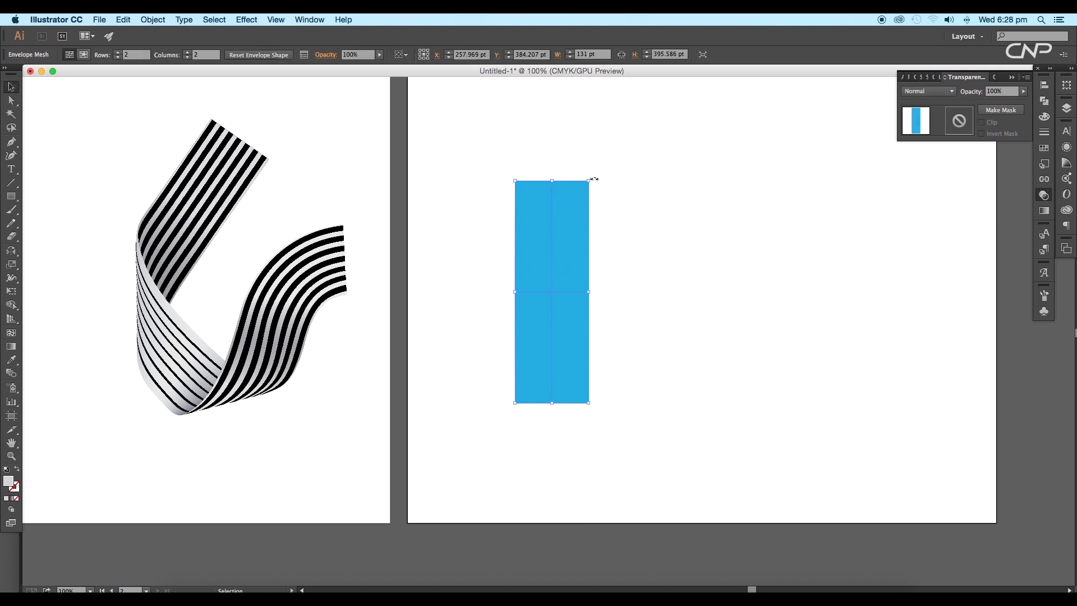
left_click_drag(594, 179, 608, 243)
Step: Move the mesh points at the blue shape's upper end so the end bends over to the right
key("a")
left_click(637, 262, "super")
left_click(637, 262, "super")
left_click(537, 175)
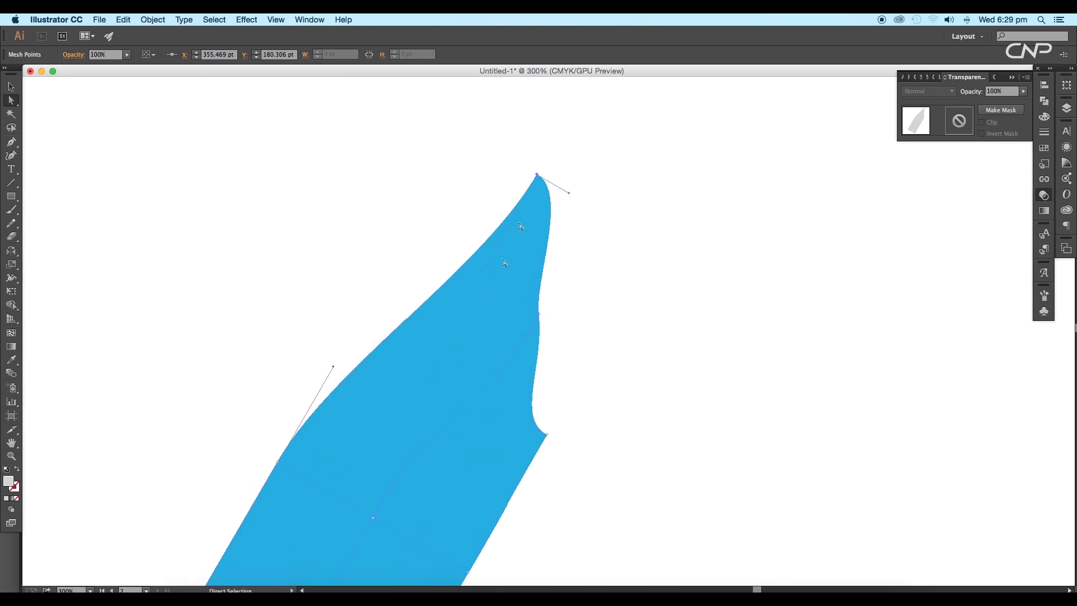
left_click_drag(481, 271, 451, 178)
left_click(538, 313)
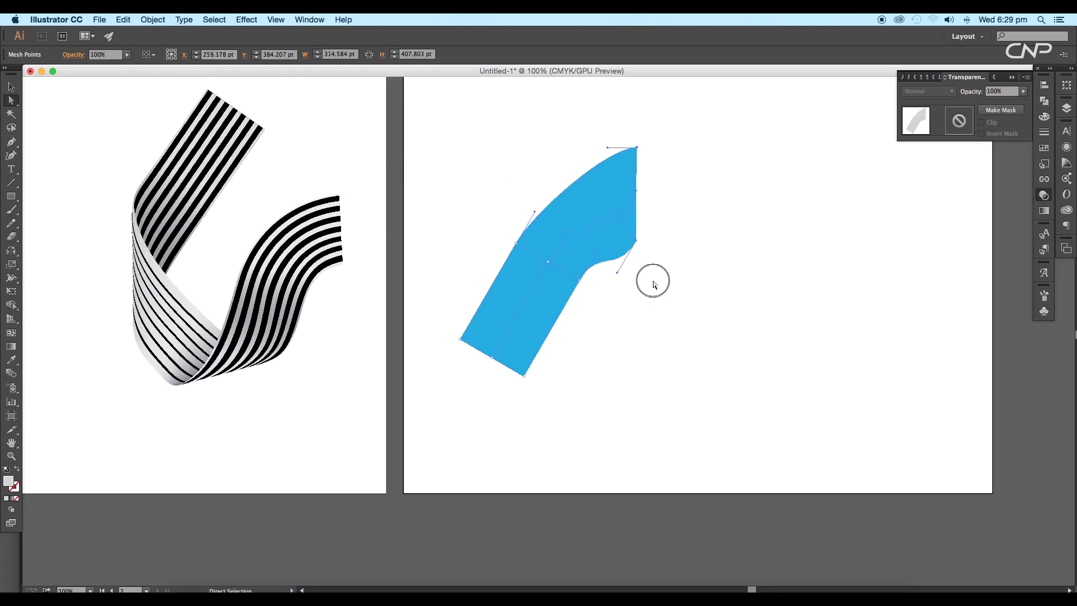
Step: Refine the upper end's mesh points and handles into a smooth arc that finishes in a vertical edge
left_click(636, 240)
left_click(636, 191)
left_click_drag(605, 203, 600, 193)
left_click(626, 149)
left_click(637, 148)
left_click(624, 151)
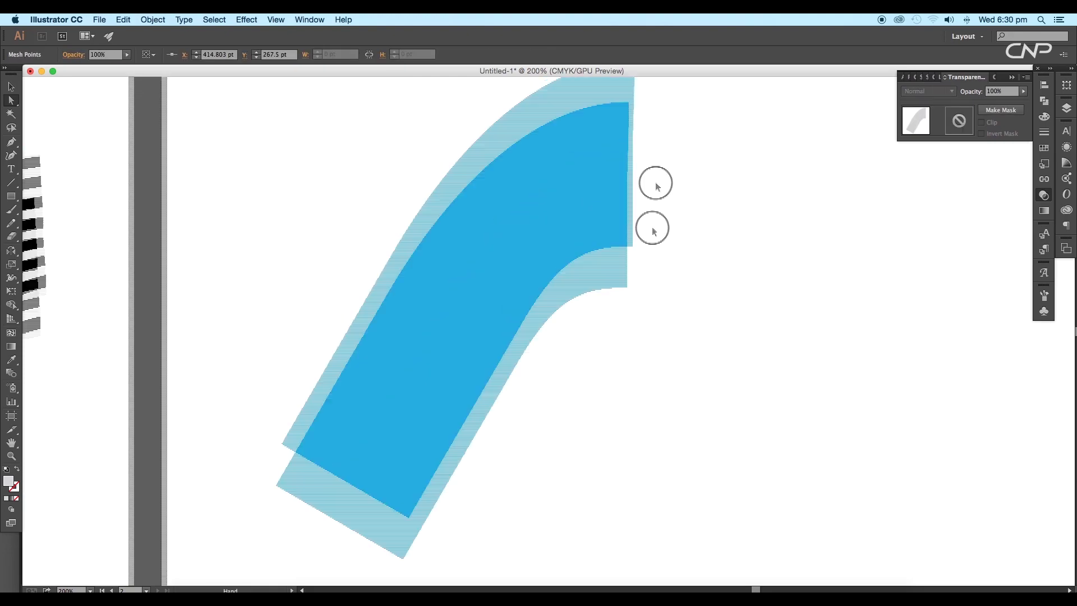
left_click(638, 191)
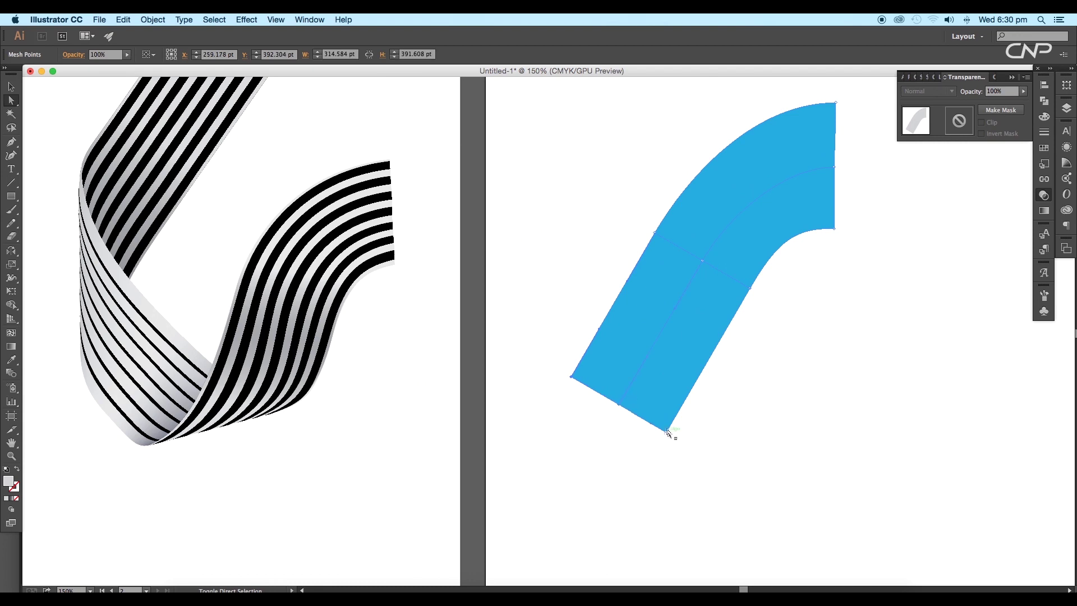
Step: Pull the blue shape's lower mesh points outward and up to form a curved bottom with a pointed left tip
left_click_drag(667, 435, 621, 428)
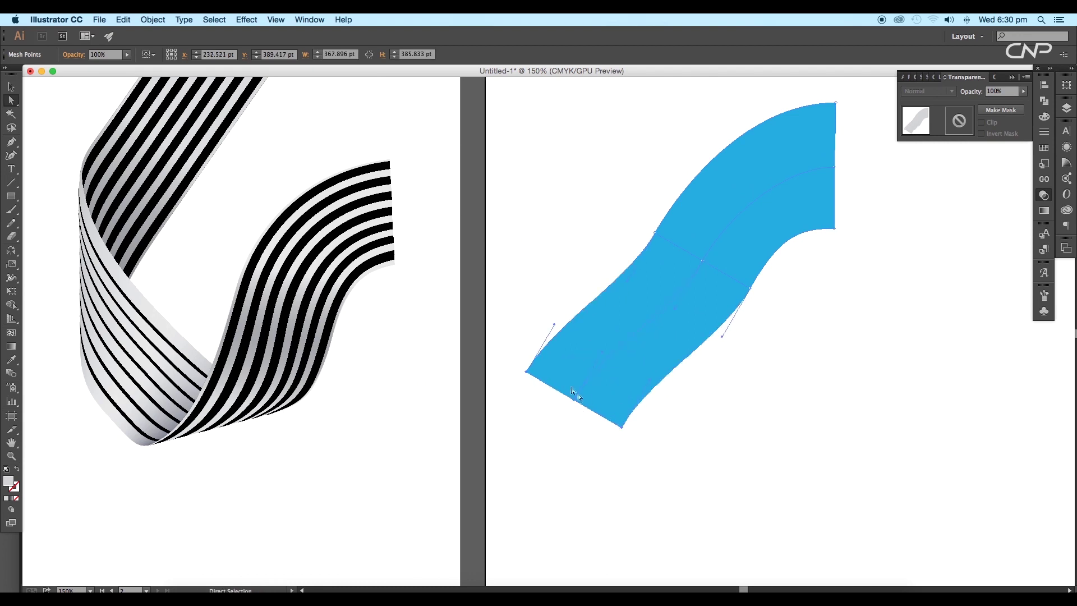
left_click_drag(554, 324, 602, 381)
left_click_drag(622, 427, 680, 366)
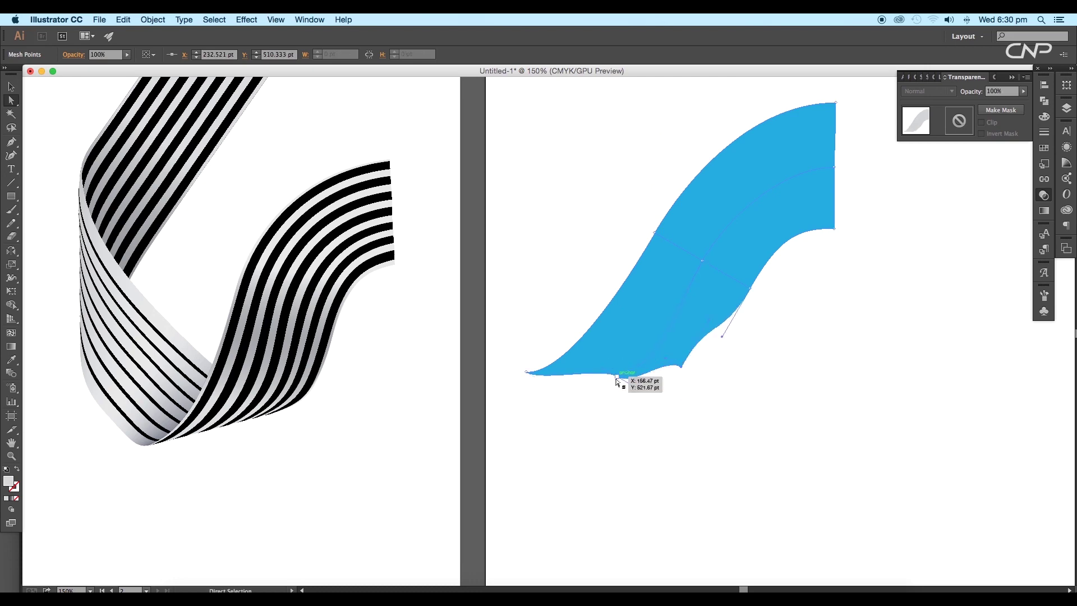
left_click(602, 381)
left_click_drag(618, 389, 655, 379)
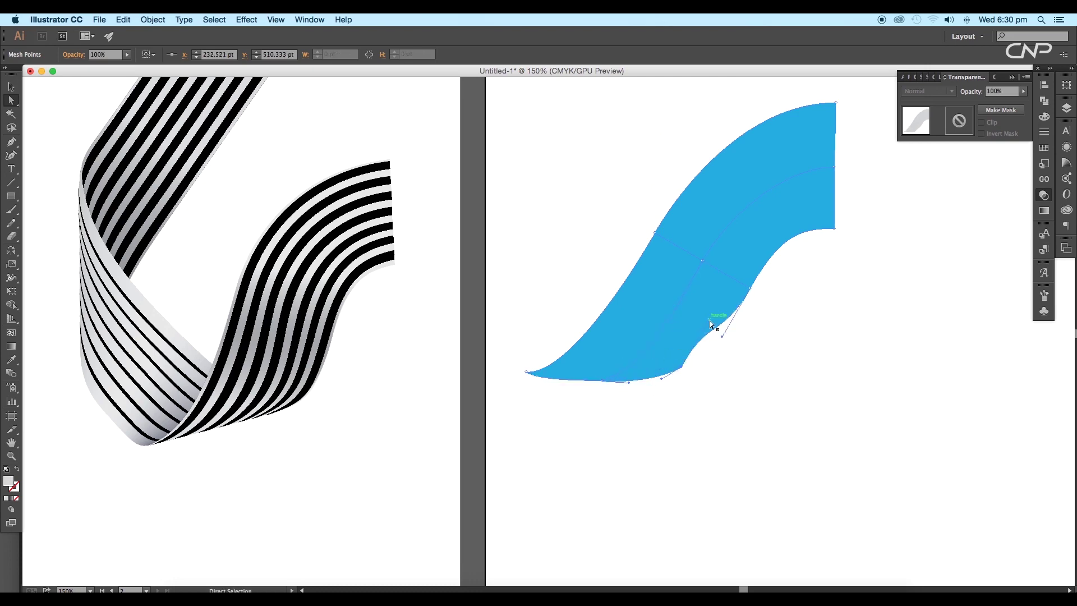
Step: Smooth the bottom and lower-right curve of the blue shape by adjusting its mesh points and handles
scroll(599, 381, "up", 2)
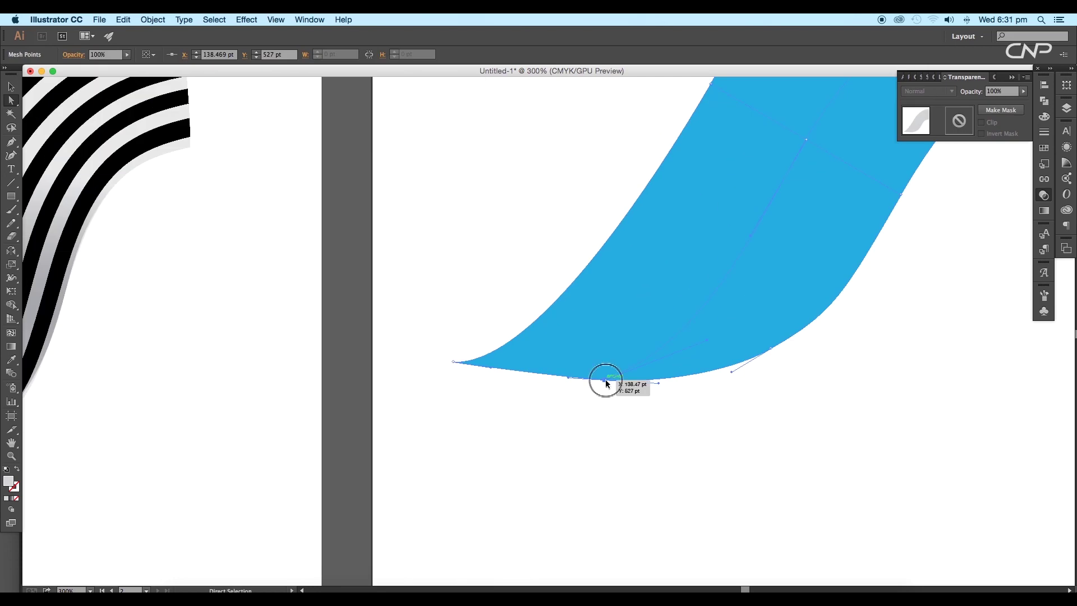
left_click(769, 396)
scroll(782, 392, "down", 2)
left_click_drag(811, 378, 805, 432)
left_click(742, 412)
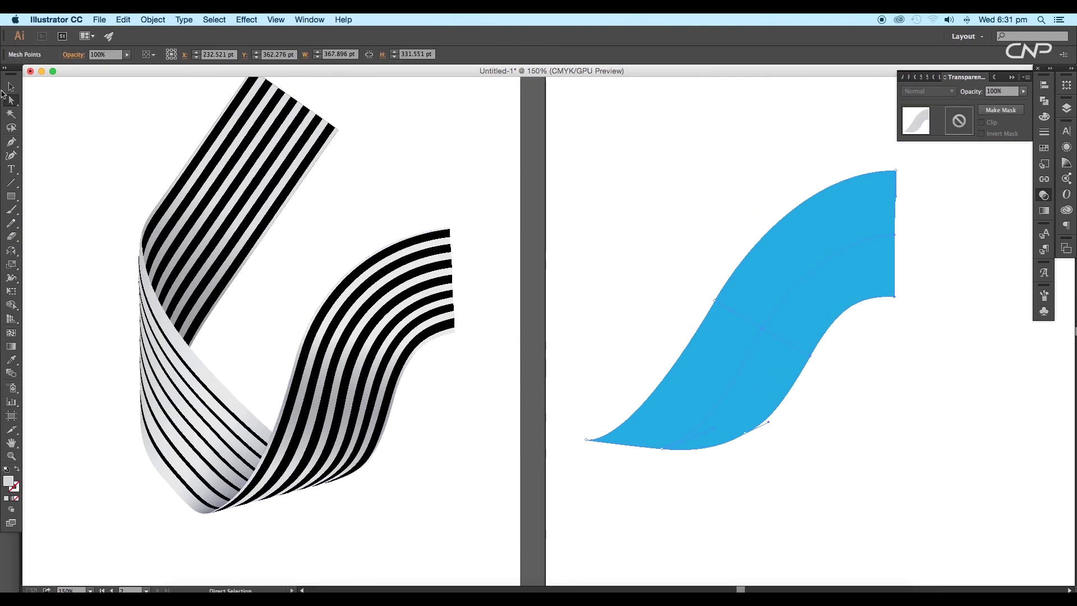
Step: Move the finished blue section to the right on the artboard to free space beside it
left_click(11, 87)
left_click(641, 188)
left_click_drag(774, 344, 830, 328)
scroll(668, 312, "down", 1)
scroll(714, 284, "left", 2)
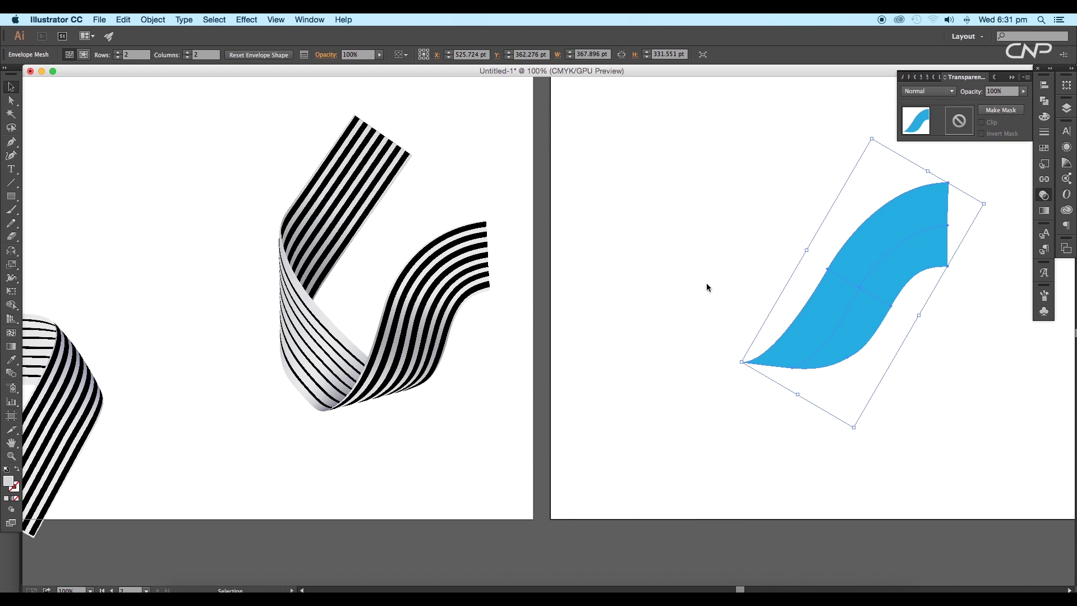
Step: Draw a grey rectangle of about 143 × 415 pt beside the blue section and make it a 2 × 2 envelope mesh
left_click(11, 197)
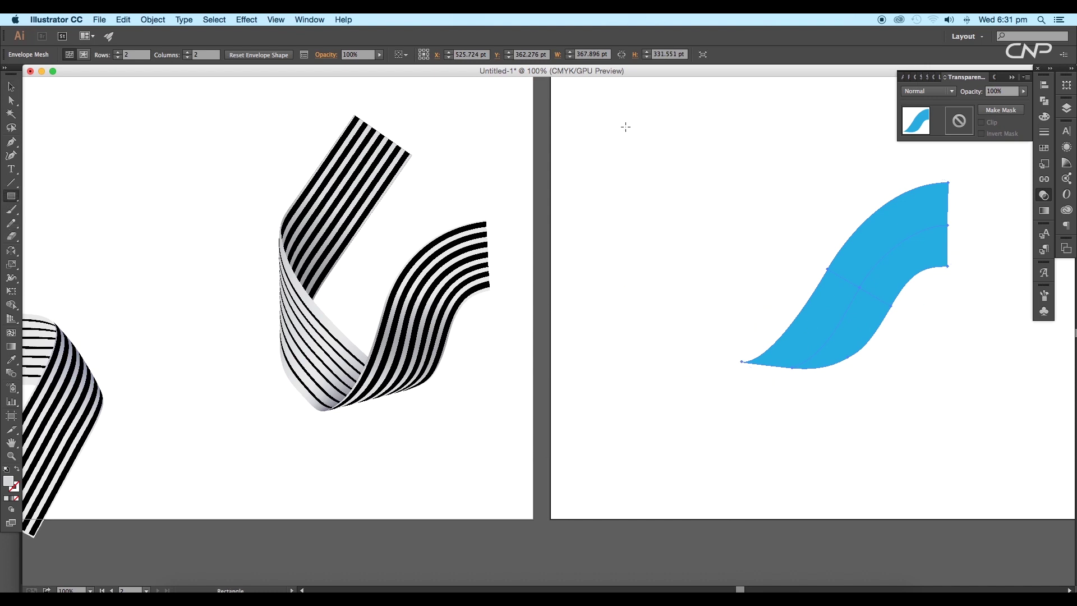
left_click_drag(614, 125, 694, 357)
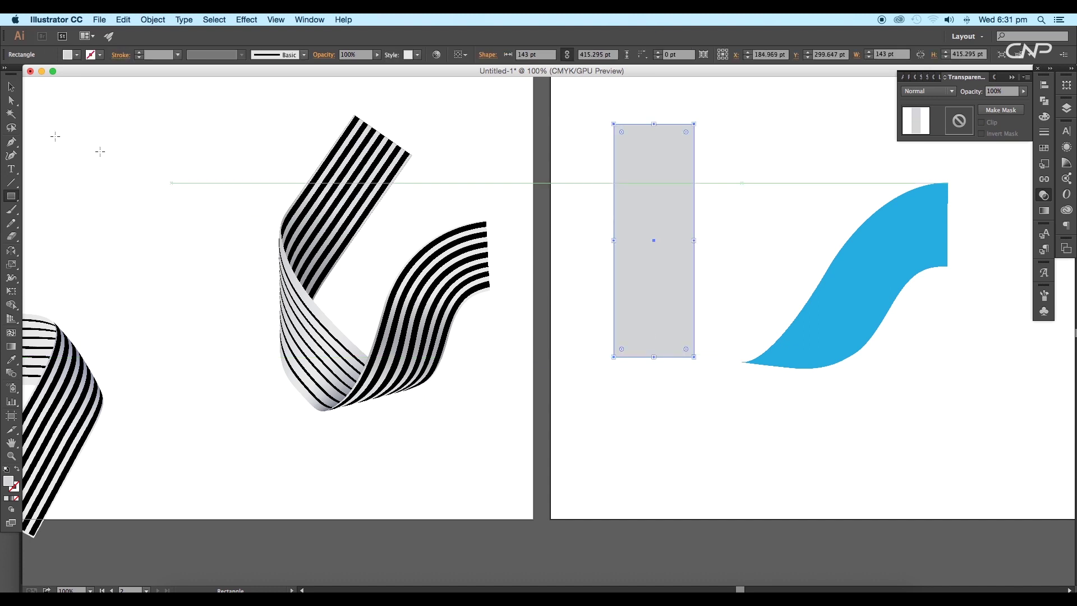
left_click(154, 20)
mouse_move(179, 273)
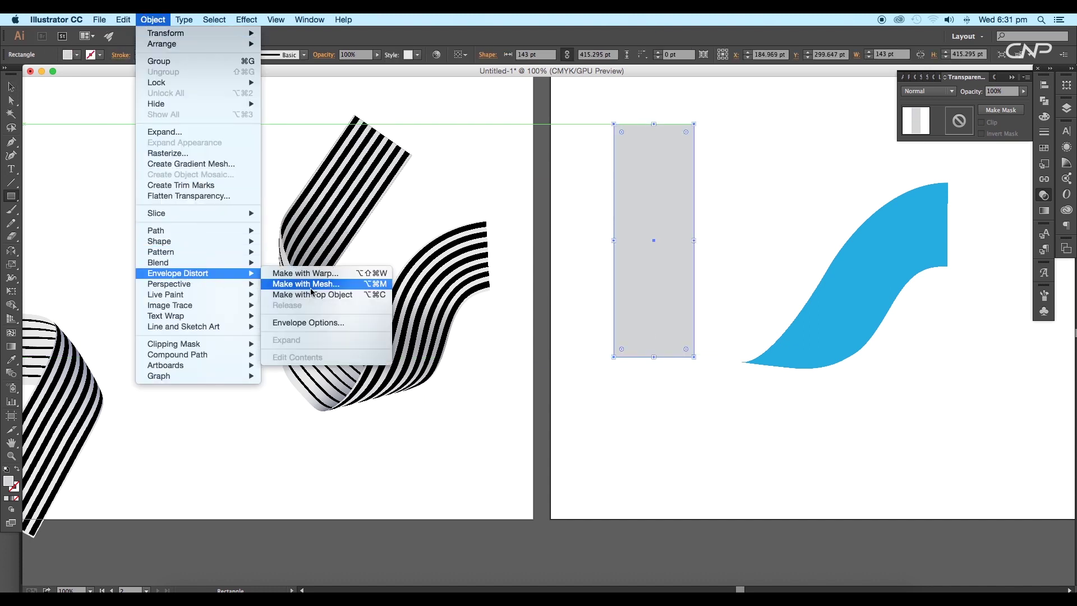
left_click(309, 287)
left_click(411, 186)
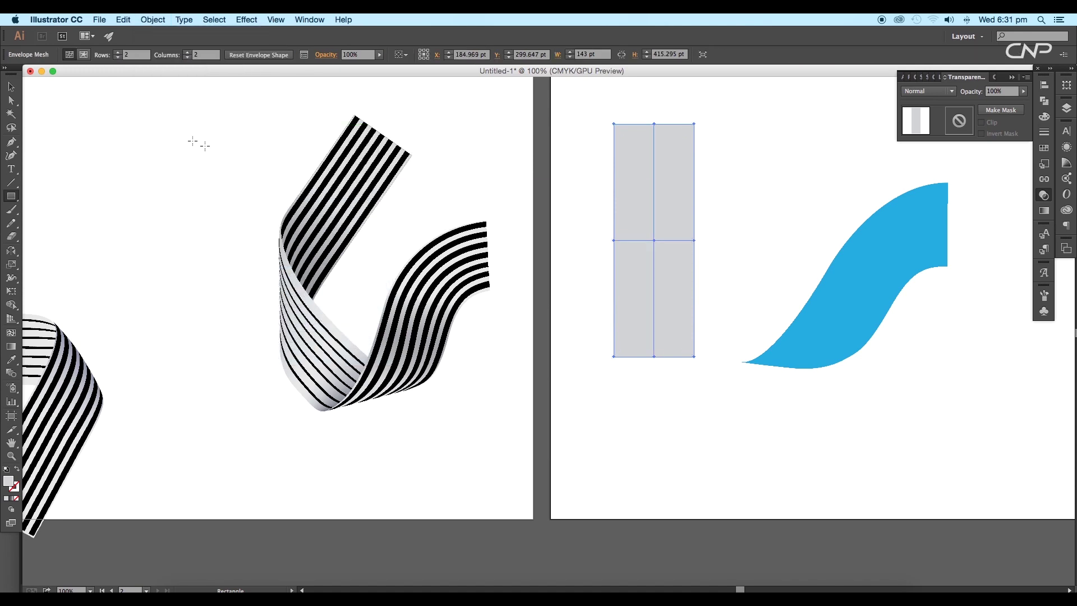
Step: Rotate the grey mesh rectangle diagonally and place its lower end over the blue section's lower part
left_click_drag(682, 300, 772, 329)
key("super+equal")
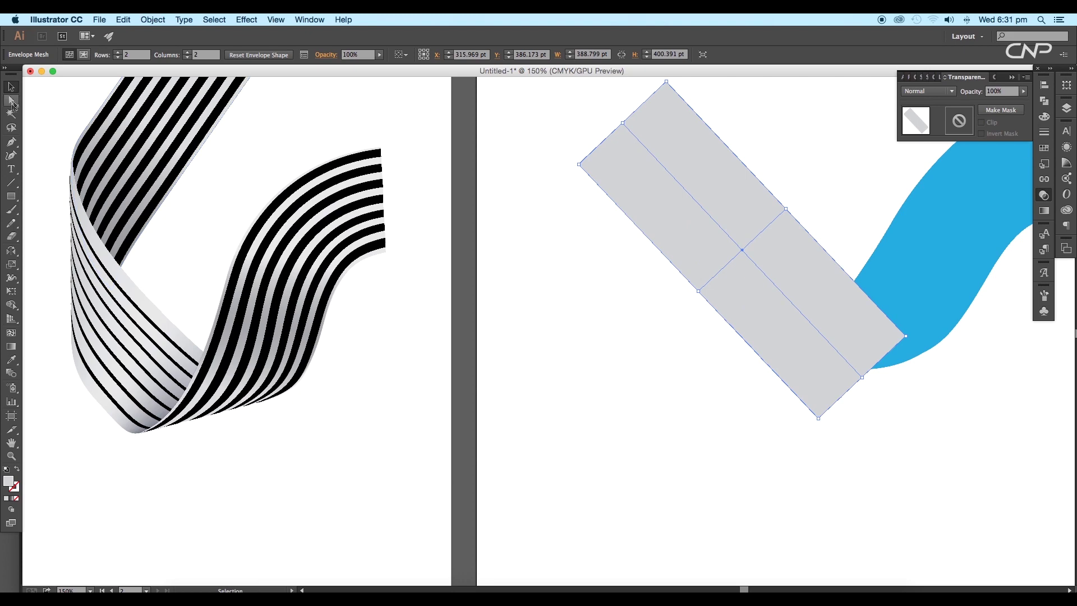
left_click(826, 456)
Step: Pull the grey mesh's lower-left corner onto the blue section's pointed tip and curve the edge leading into it
left_click(862, 378)
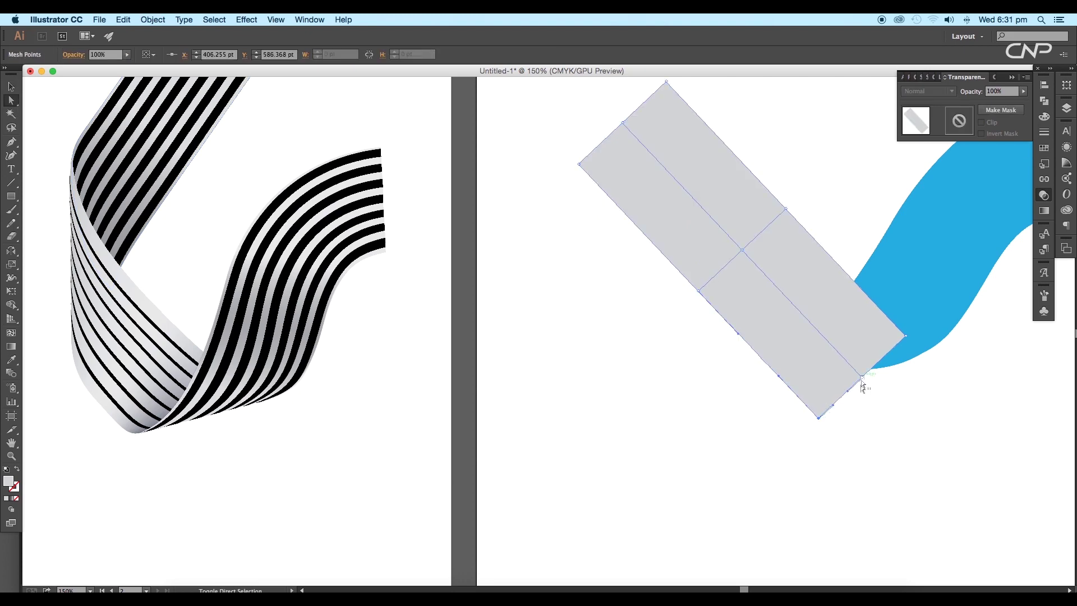
left_click_drag(820, 419, 750, 363)
key("super+equal")
key("super+equal")
left_click_drag(601, 222, 593, 226)
left_click_drag(807, 364, 801, 366)
left_click_drag(700, 369, 698, 371)
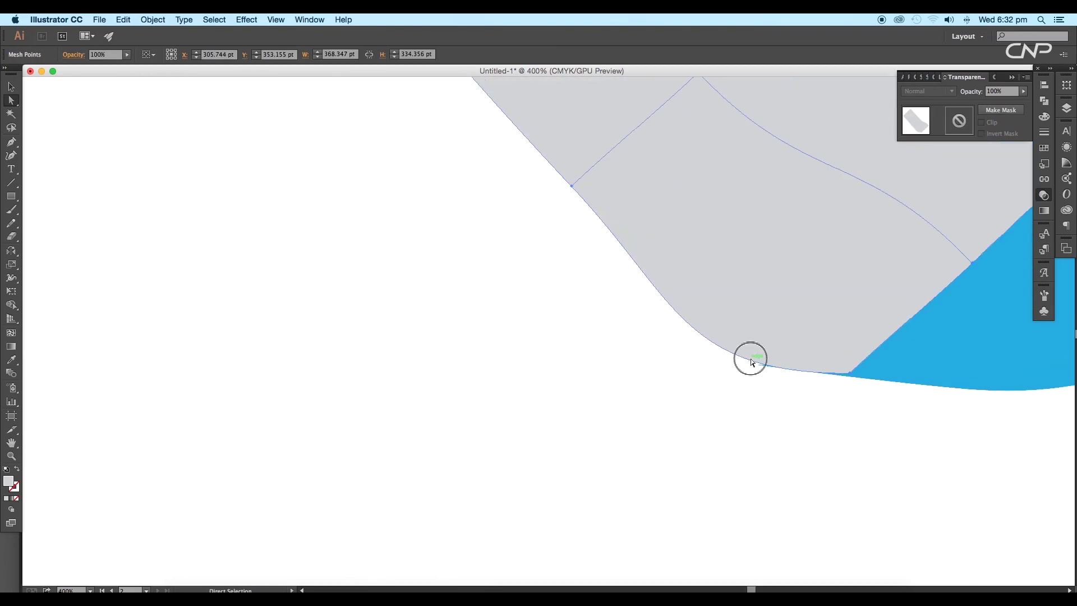
left_click_drag(752, 358, 721, 373)
Step: Drag the grey mesh's other lower corner across to the right edge of the blue section
scroll(785, 347, "up", 3)
left_click(928, 335)
scroll(773, 328, "down", 4)
mouse_move(783, 302)
left_mouse_down()
mouse_move(779, 323)
mouse_move(802, 302)
left_mouse_up()
left_click(839, 303)
left_click_drag(839, 301, 887, 328)
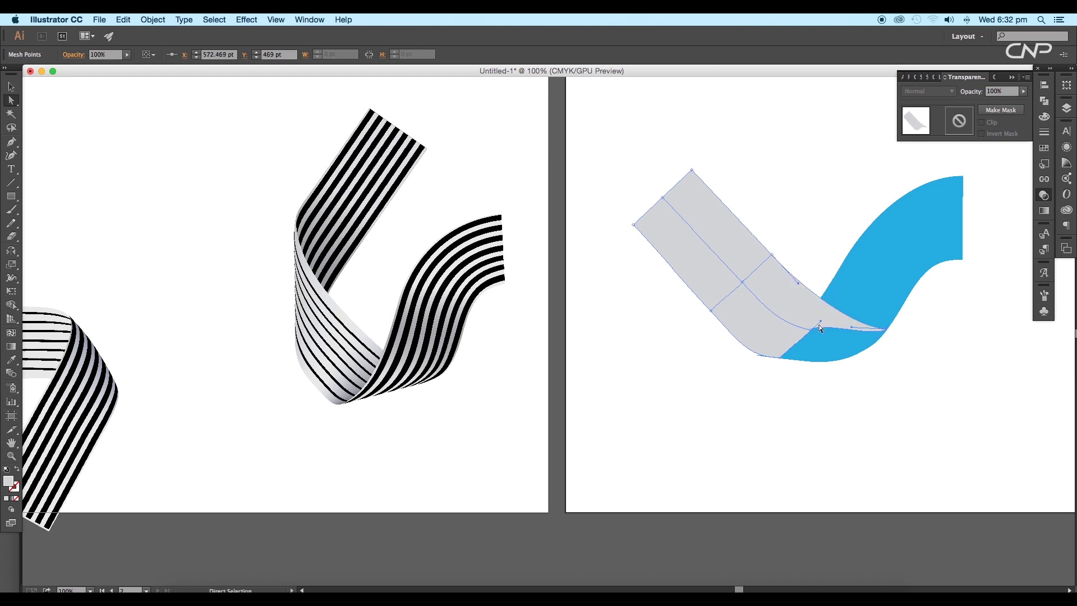
Step: Adjust the grey section's bottom mesh points and handles so its lower edge follows the fold over the blue section
left_click_drag(810, 329, 846, 349)
scroll(824, 356, "up", 3)
left_click_drag(722, 329, 741, 354)
left_click_drag(850, 343, 856, 348)
scroll(858, 348, "right", 4)
left_click_drag(901, 324, 884, 330)
left_click_drag(779, 324, 785, 356)
scroll(786, 357, "down", 3)
Step: Reshape the grey section's upper end into a narrow point and curve its sides with the mesh points and handles
left_click_drag(634, 284, 756, 319)
scroll(634, 297, "up", 1)
left_click_drag(796, 363, 788, 408)
scroll(740, 438, "down", 1)
left_click(709, 277)
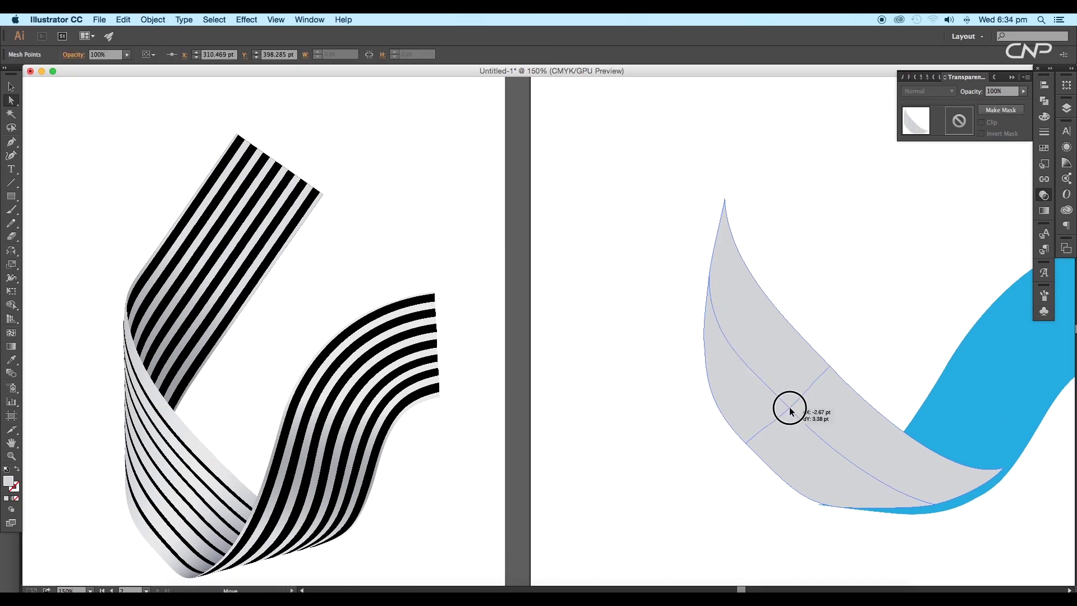
key("super+z")
left_click(861, 283)
left_click_drag(858, 284, 836, 336)
Step: Draw another grey rectangle of about 139 × 452 pt beside the ribbon and make it a 2 × 2 envelope mesh
key("super+minus")
key("super+minus")
key("m")
left_click_drag(909, 236, 960, 405)
key("v")
left_click(153, 19)
mouse_move(180, 273)
left_click(306, 283)
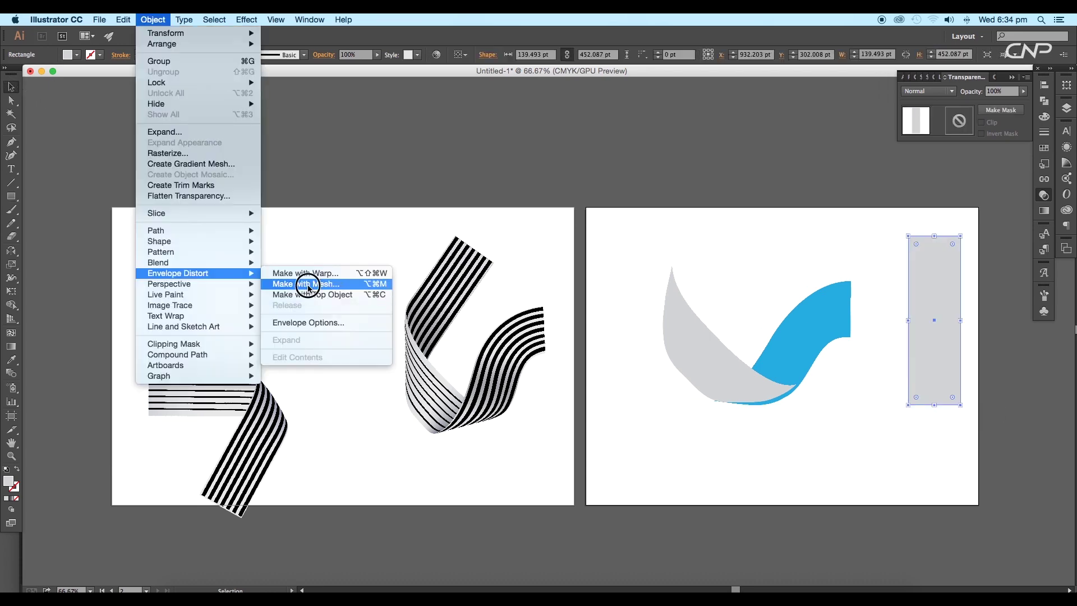
left_click(396, 188)
Step: Place and rotate the new mesh rectangle above the grey section's tip and fit its lower mesh points to that section
left_click_drag(931, 317, 710, 262)
left_click_drag(743, 176, 792, 210)
key("super+plus")
key("super+plus")
key("a")
left_click_drag(648, 318, 675, 341)
left_click_drag(698, 310, 716, 213)
left_click_drag(679, 313, 679, 311)
left_click_drag(685, 275, 691, 255)
Step: Smooth the sides of the upper grey section with its mesh points and handles so it bends into the fold
left_click_drag(695, 355, 707, 371)
left_click_drag(742, 389, 746, 422)
left_click(707, 371)
left_click_drag(695, 323, 687, 334)
left_click_drag(718, 388, 742, 397)
left_click_drag(764, 257, 764, 255)
left_click(825, 359)
Step: Move the assembled ribbon lower on the artboard and select its blue section
key("super+minus")
key("super+minus")
left_click_drag(833, 425, 731, 304)
key("v")
left_click(733, 303)
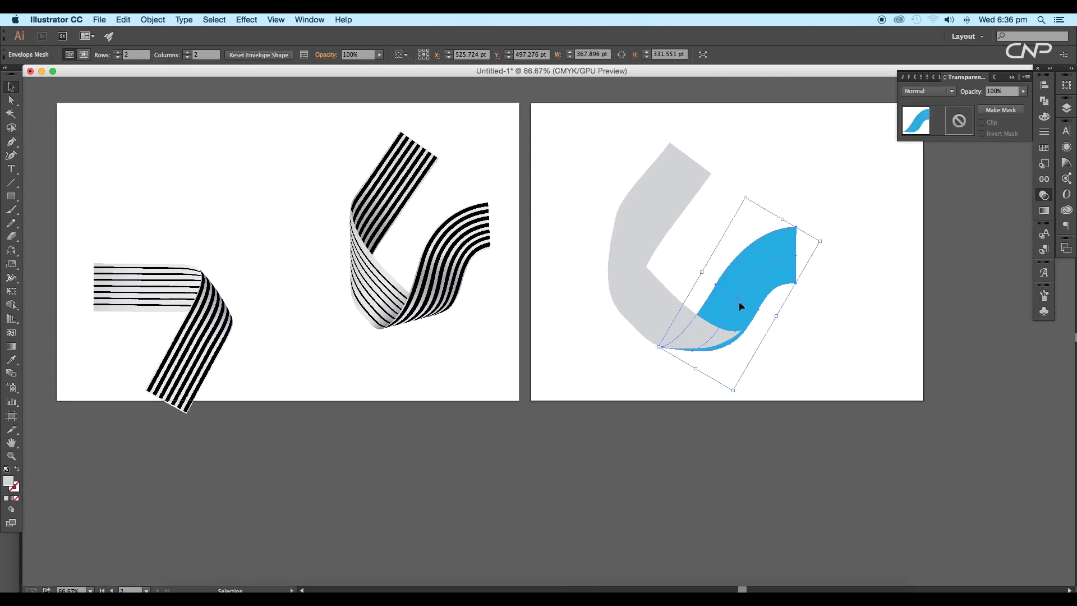
Step: Arrange the blue ribbon section in front of the grey section
right_click(740, 305)
mouse_move(771, 397)
left_click(857, 394)
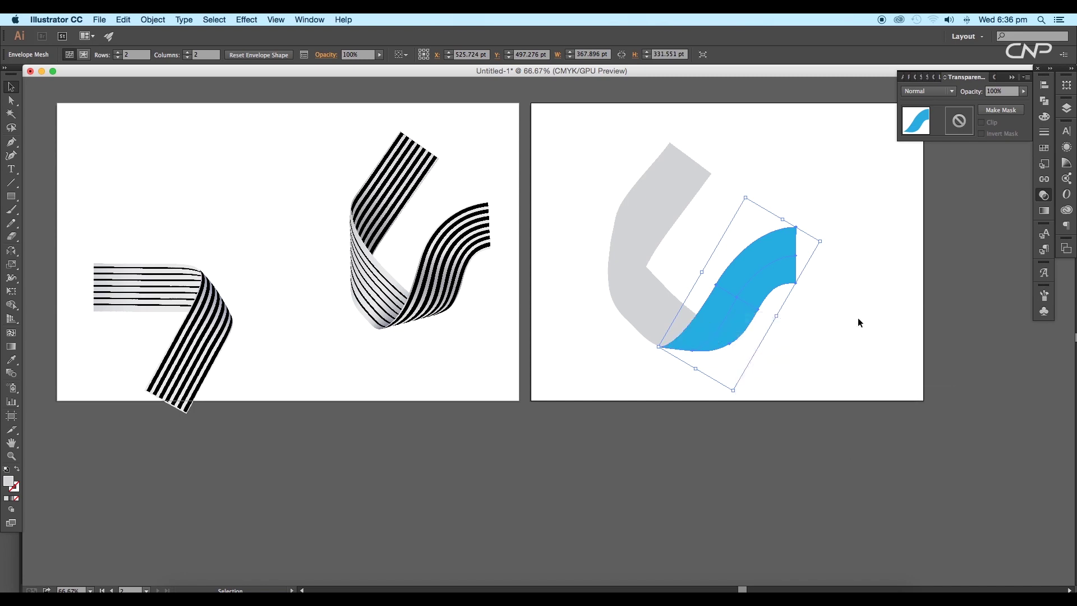
left_click(845, 322)
Step: Refine the grey sections' mesh points and handles along the outer joint and above the inner corner to smooth the ribbon's edges
scroll(678, 345, "up", 8)
left_click(11, 101)
left_click_drag(741, 325, 578, 368)
left_click_drag(652, 379, 594, 410)
key("super+minus")
left_click_drag(704, 403, 643, 402)
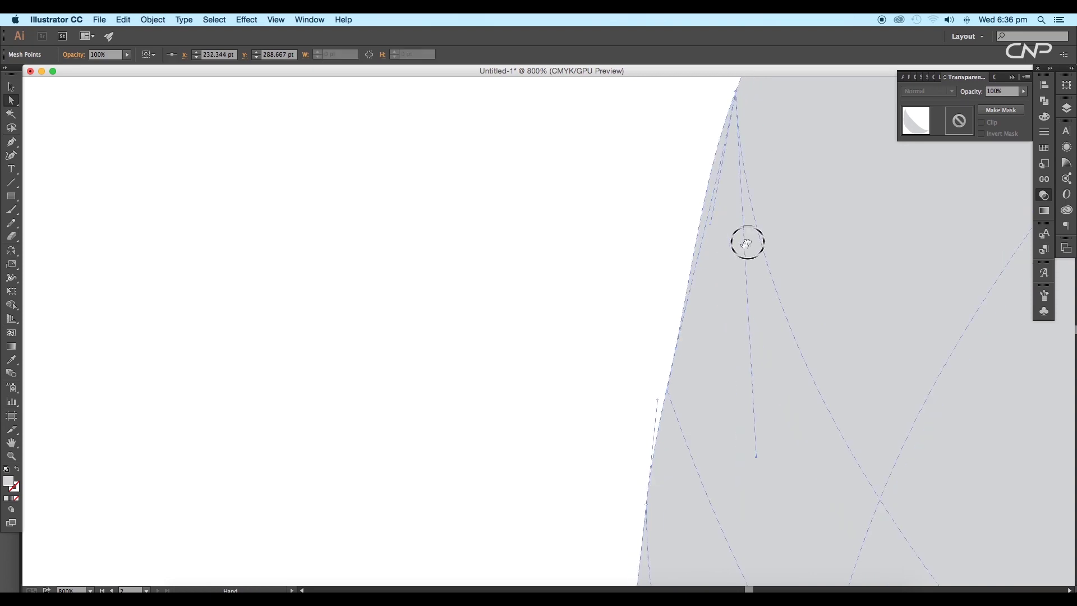
left_click_drag(747, 243, 684, 242)
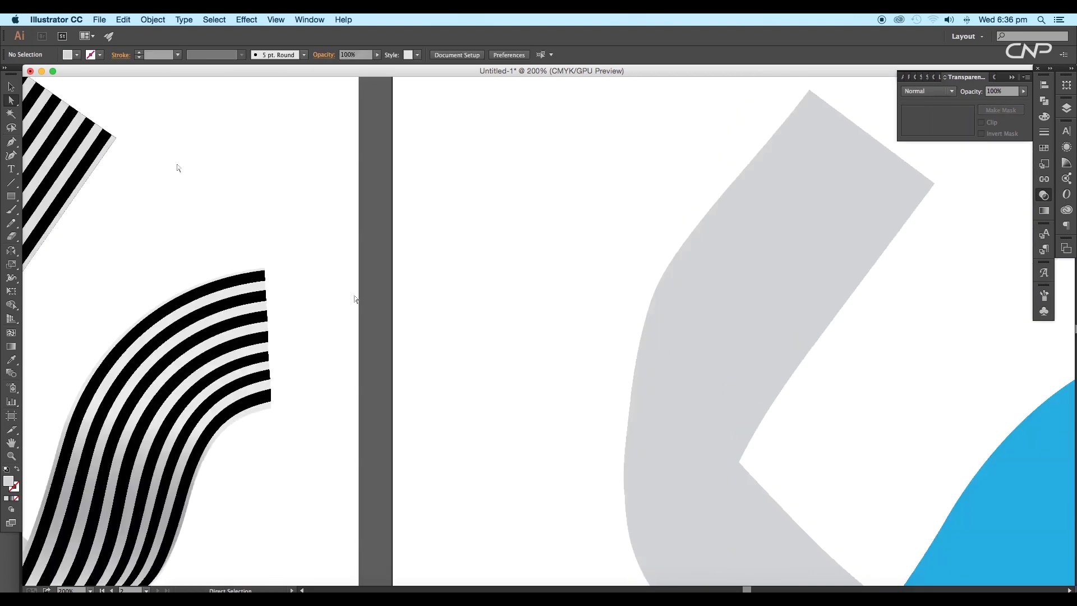
left_click_drag(768, 396, 776, 380)
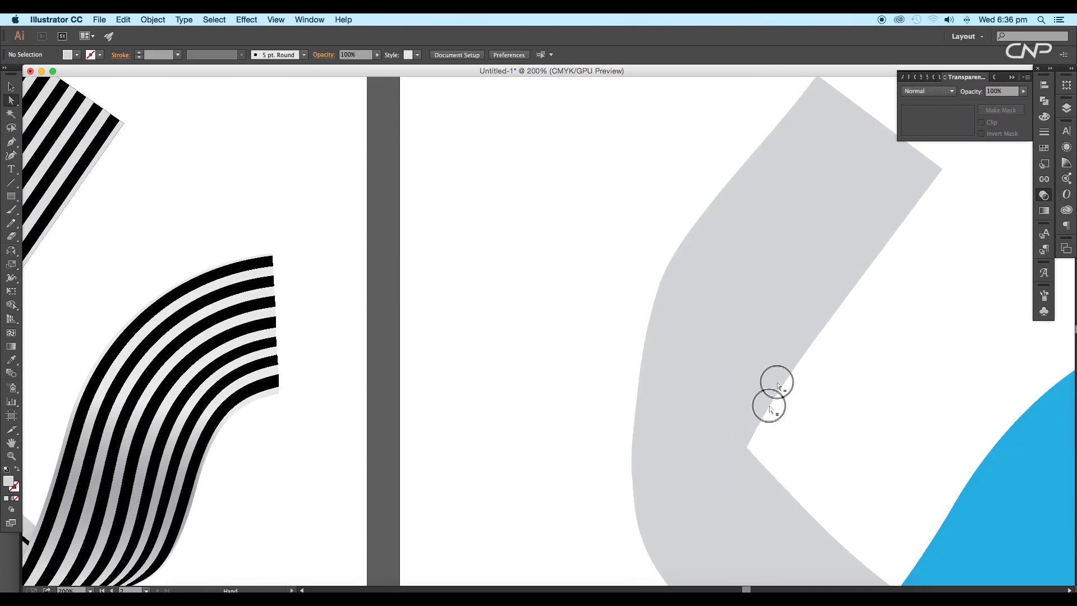
key("super+minus")
key("super+minus")
key("super+minus")
key("v")
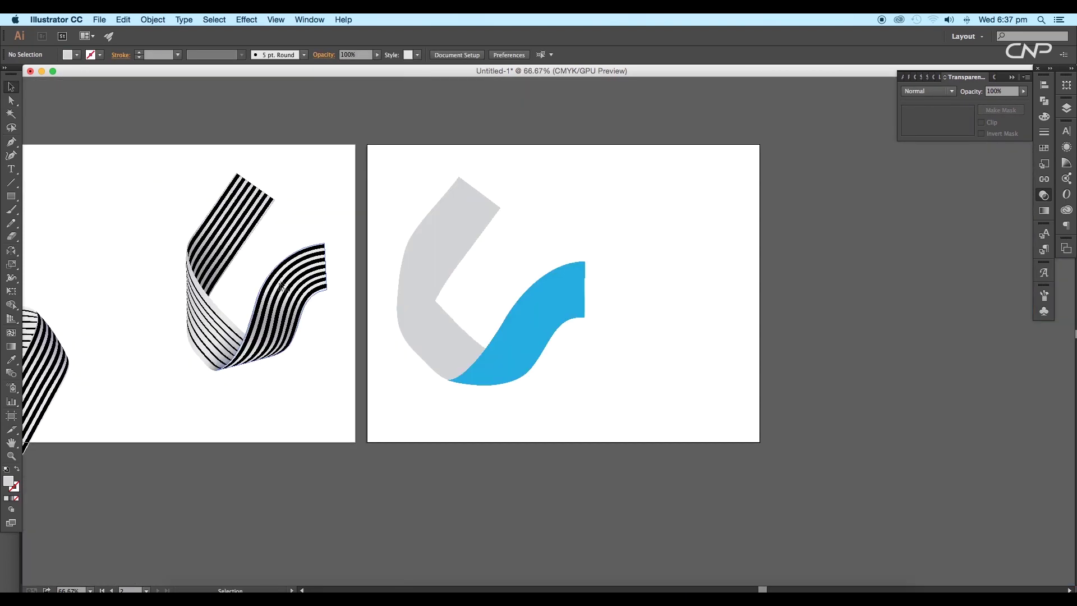
Step: Draw a vertical line about 451 pt long beside the ribbon and give it a 3 pt black stroke
left_click(10, 182)
left_click_drag(672, 191, 672, 360)
left_click(100, 55)
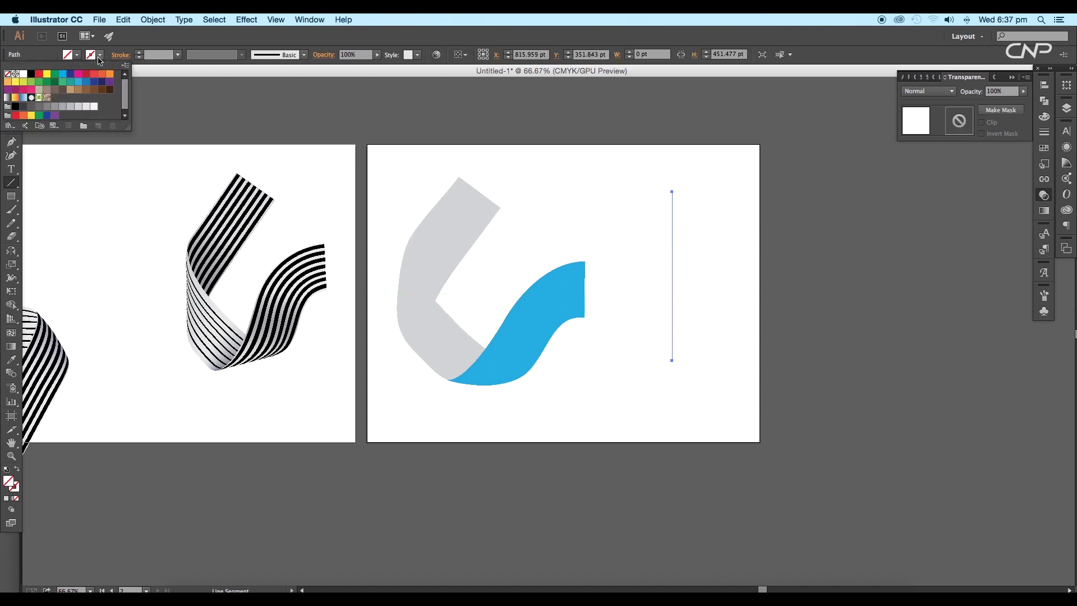
left_click(31, 76)
key("super+plus")
left_click(178, 55)
left_click(189, 128)
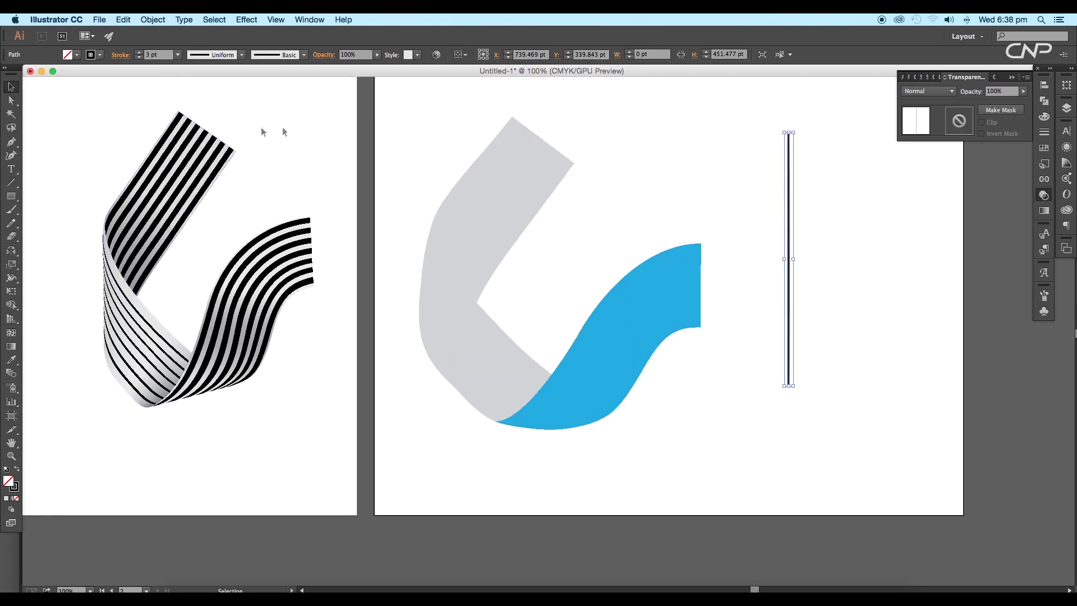
Step: Place a copy of the vertical line beside the original and set the copy's stroke to 10 pt
left_click_drag(789, 198, 827, 196)
left_click(797, 197)
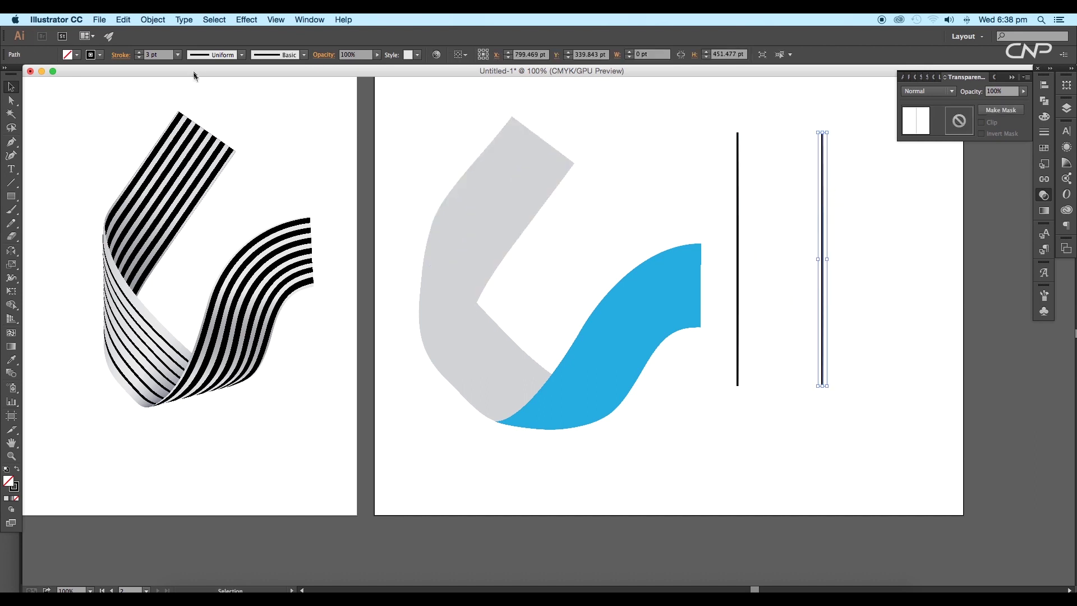
left_click(177, 55)
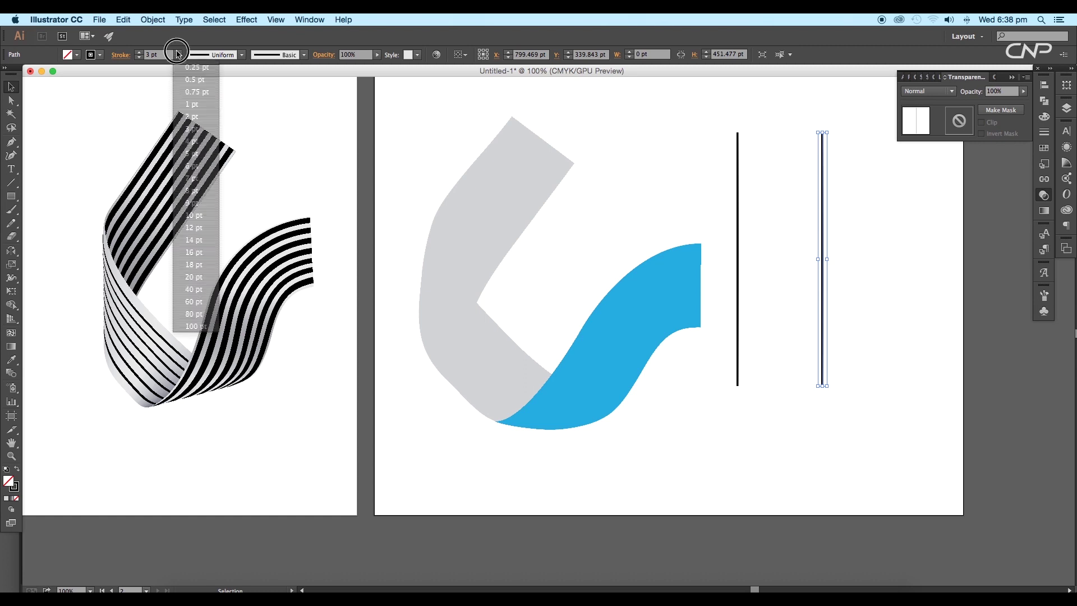
left_click(197, 217)
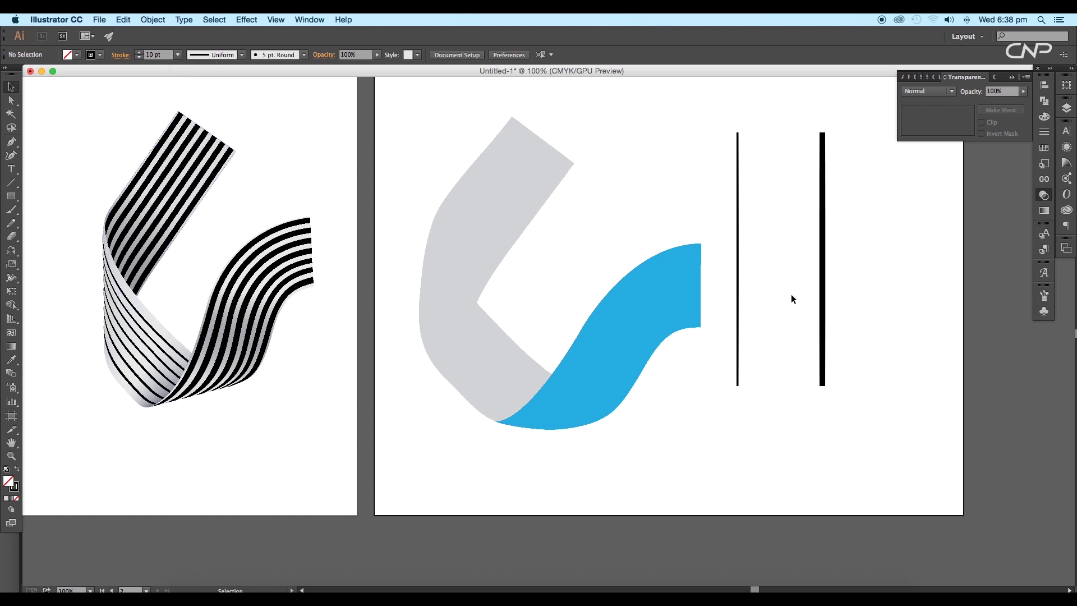
Step: Save the 10 pt line as a symbol named Thick line
left_click(1044, 311)
left_click(817, 213)
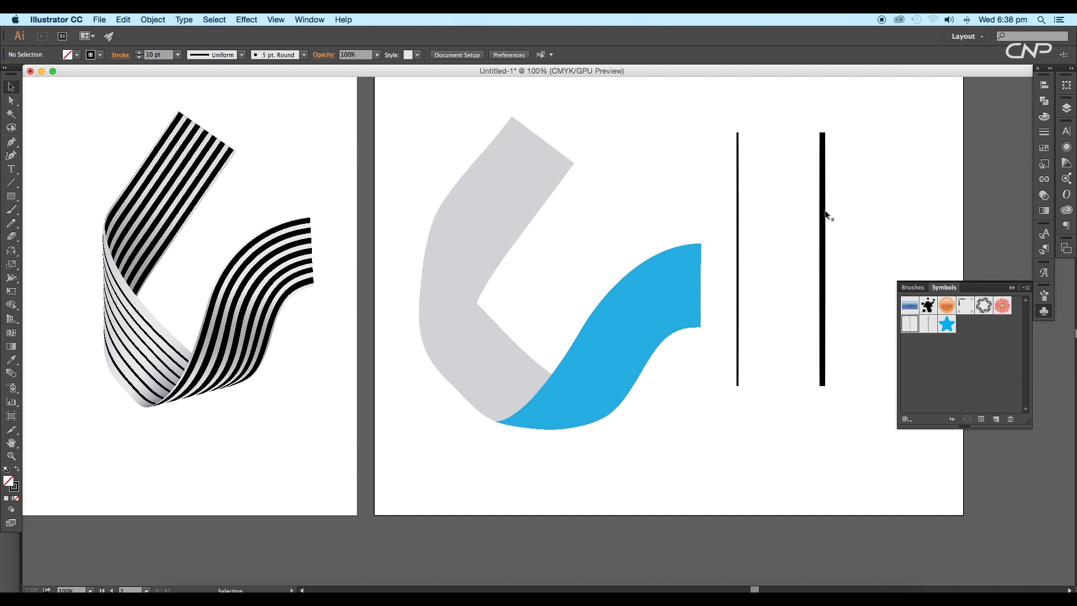
left_click_drag(827, 222, 980, 359)
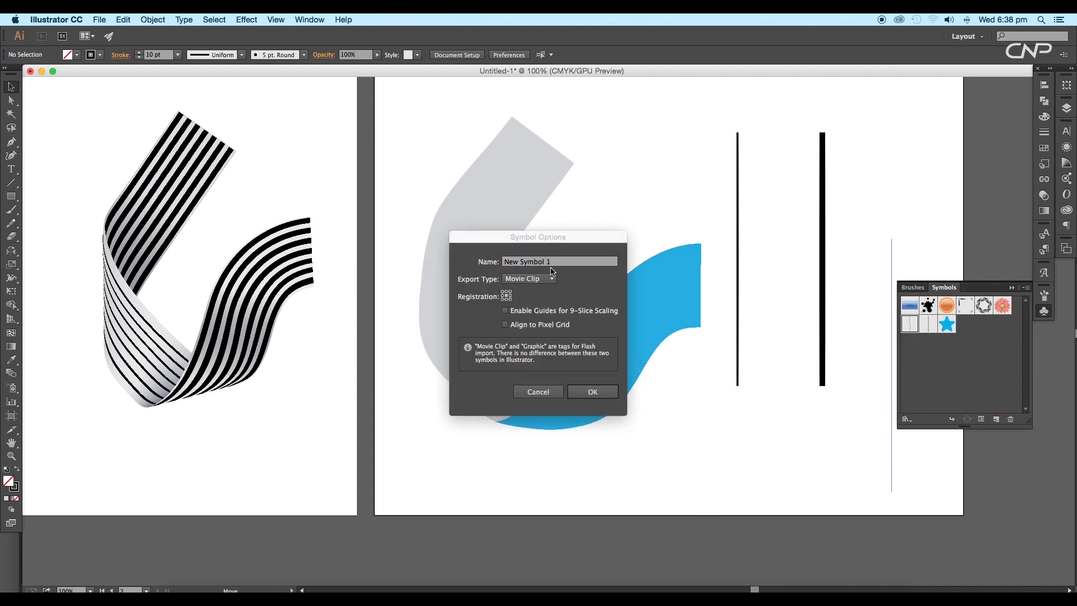
left_click_drag(559, 264, 451, 257)
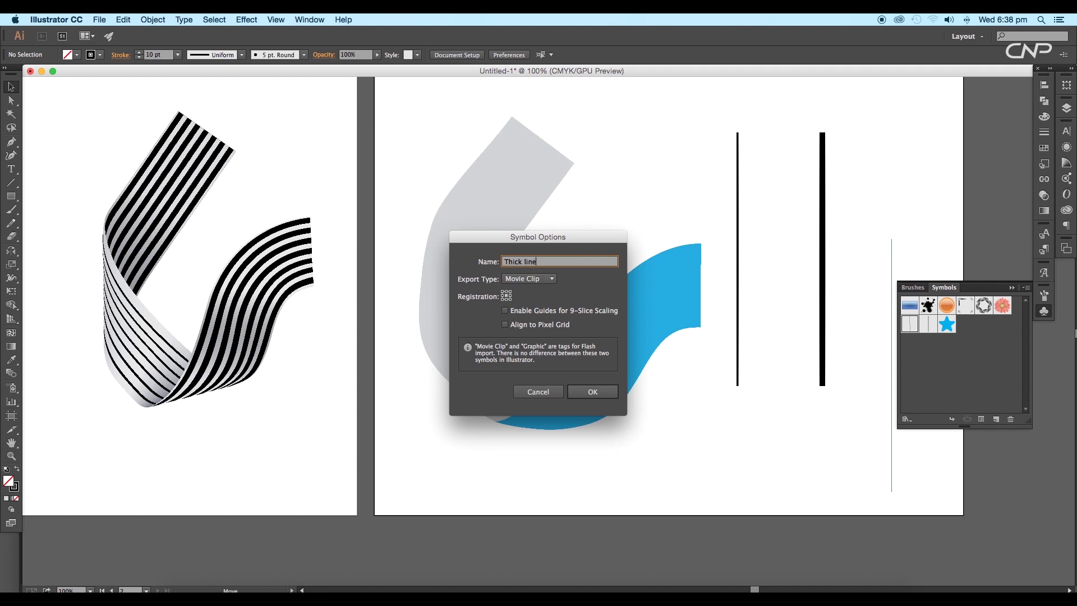
type("Thick line")
key("Return")
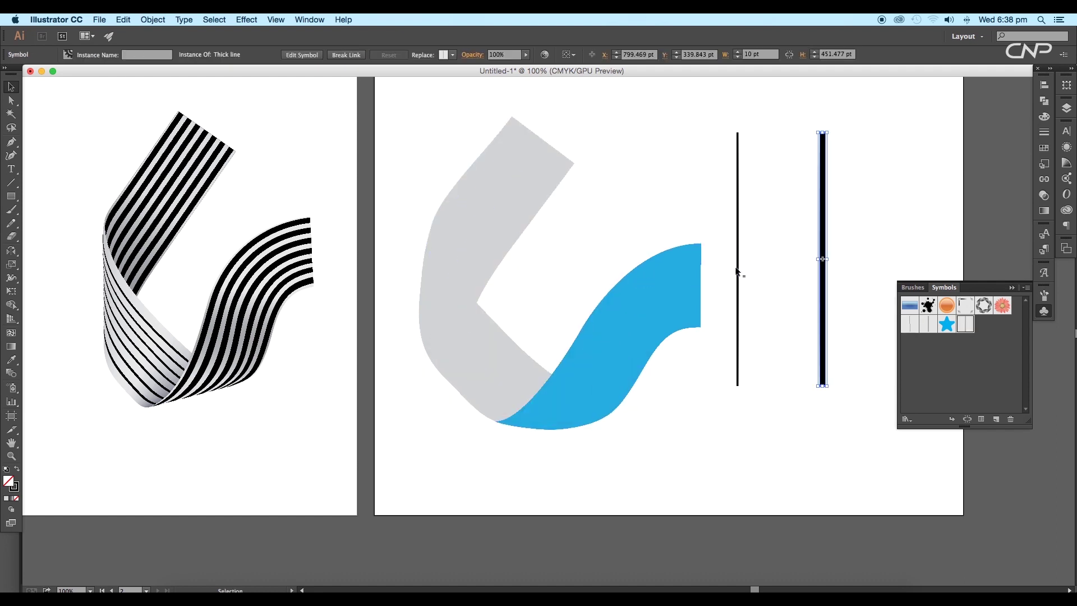
Step: Save the 3 pt line as a symbol named thin line and delete both lines from the artboard
left_click_drag(822, 306, 920, 359)
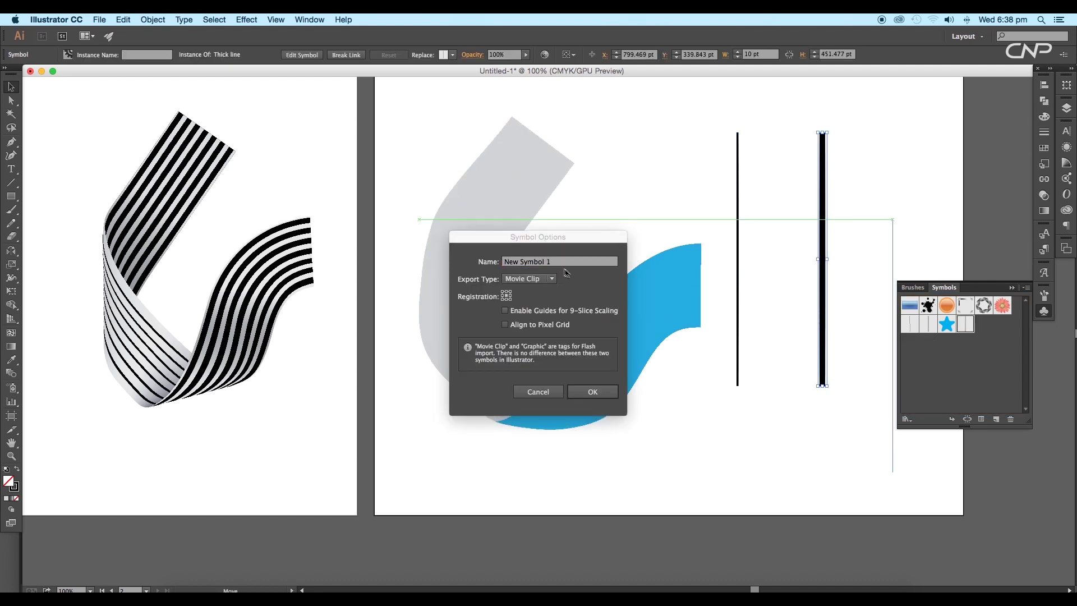
type("thin line")
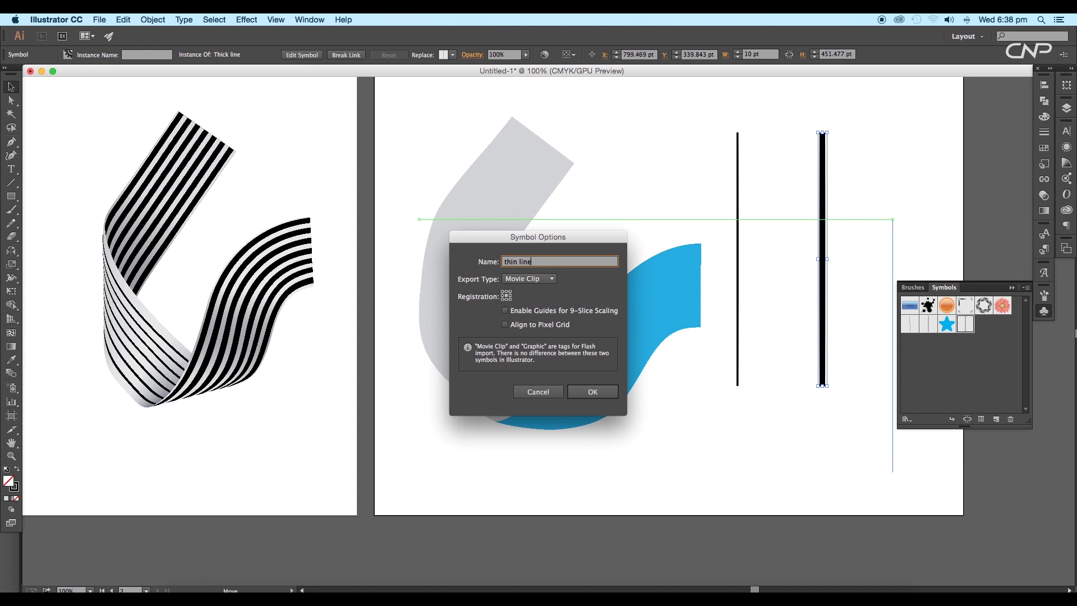
left_click(594, 392)
left_click_drag(695, 185, 846, 202)
key("Delete")
Step: Draw a rectangle of about 139 × 424 pt beside the ribbon with no stroke and a light grey fill
key("m")
mouse_move(769, 131)
left_mouse_down()
mouse_move(826, 378)
mouse_move(844, 380)
mouse_move(846, 369)
left_mouse_up()
left_click(100, 54)
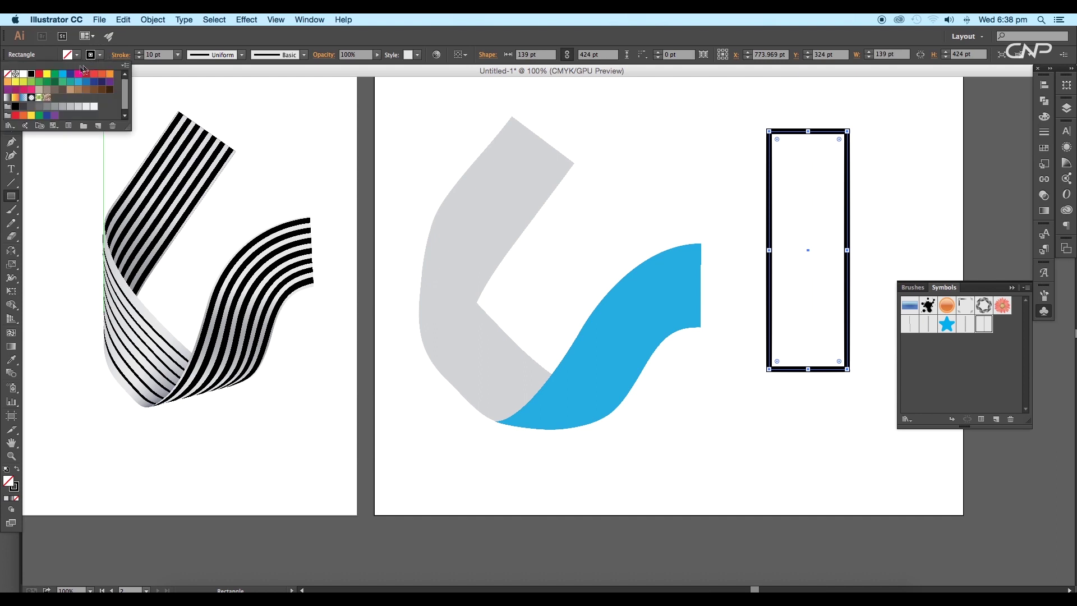
left_click(9, 75)
left_click(77, 55)
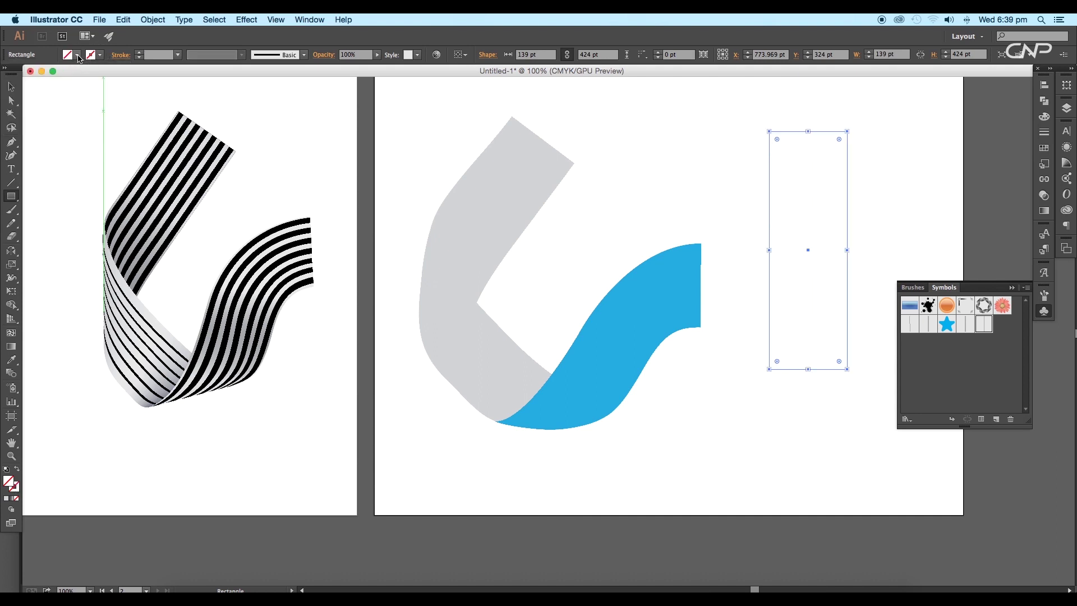
left_click(78, 55)
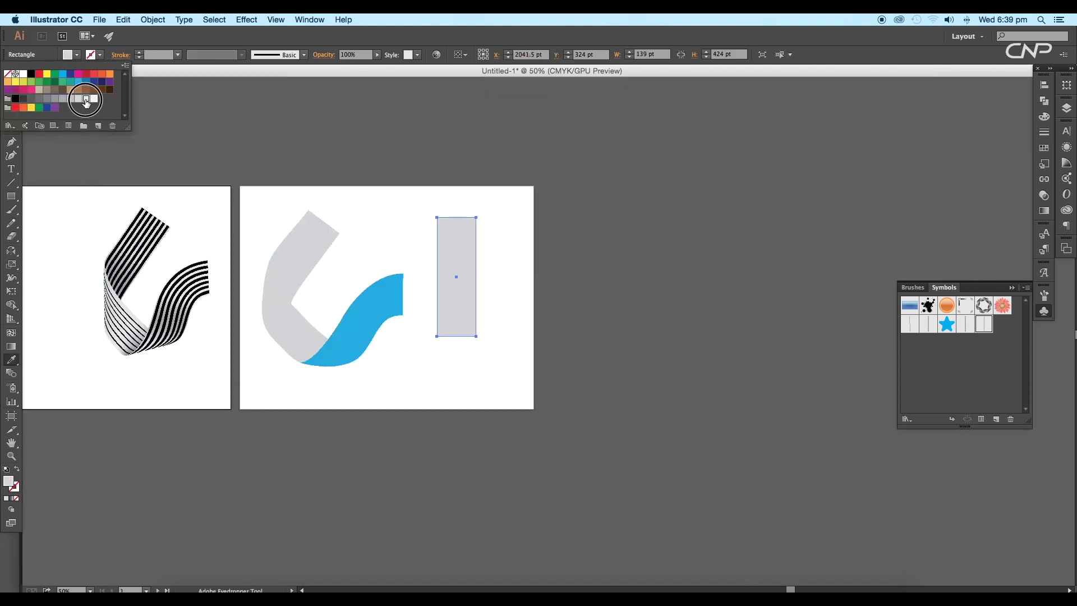
left_click(86, 100)
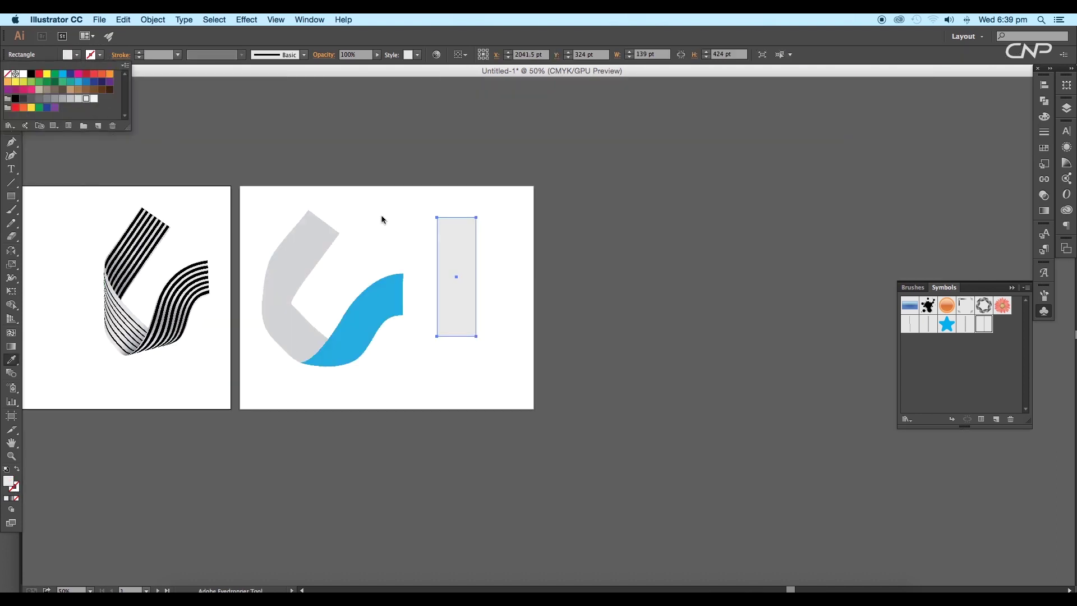
left_click(77, 56)
left_click(16, 88)
left_click(498, 240)
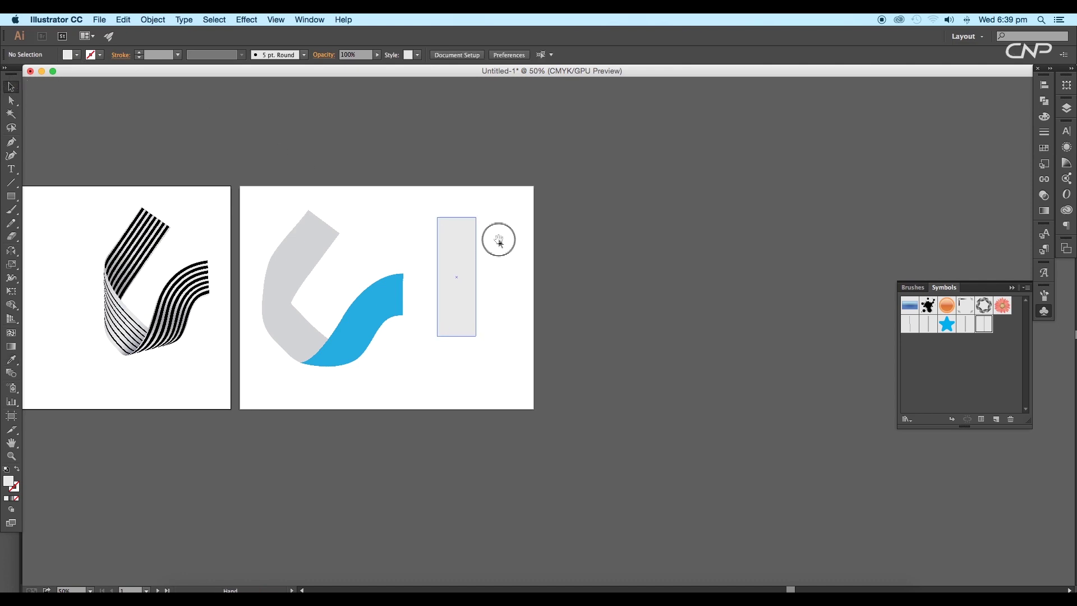
Step: Move the light grey rectangle lower on the artboard and place a thin line symbol instance near its left edge
scroll(592, 245, "up", 2)
left_click_drag(498, 240, 669, 245)
left_click_drag(610, 294, 633, 321)
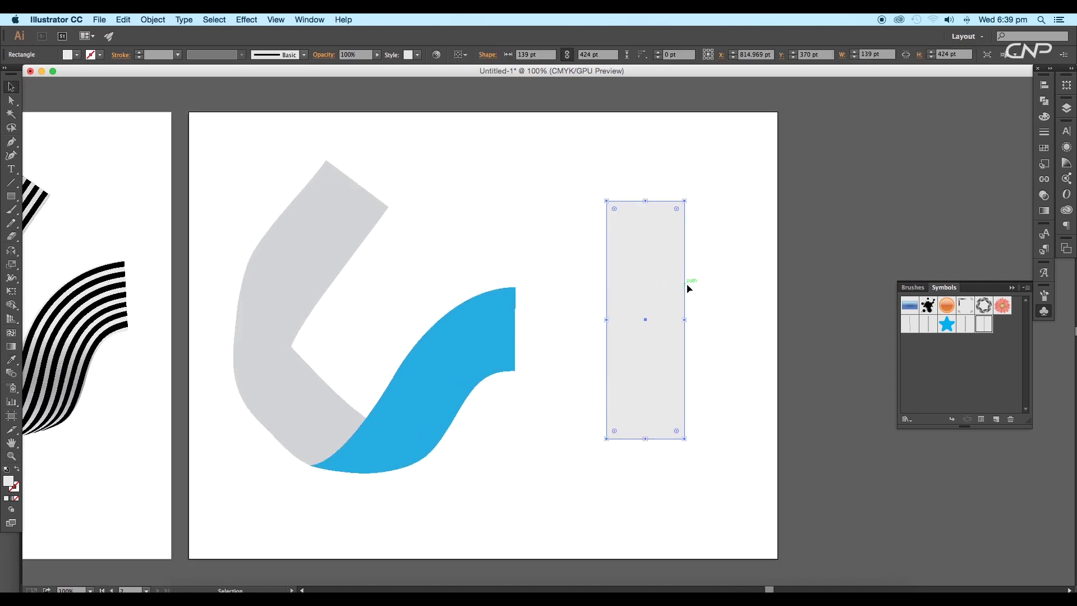
left_click_drag(749, 349, 615, 340)
key("super+equal")
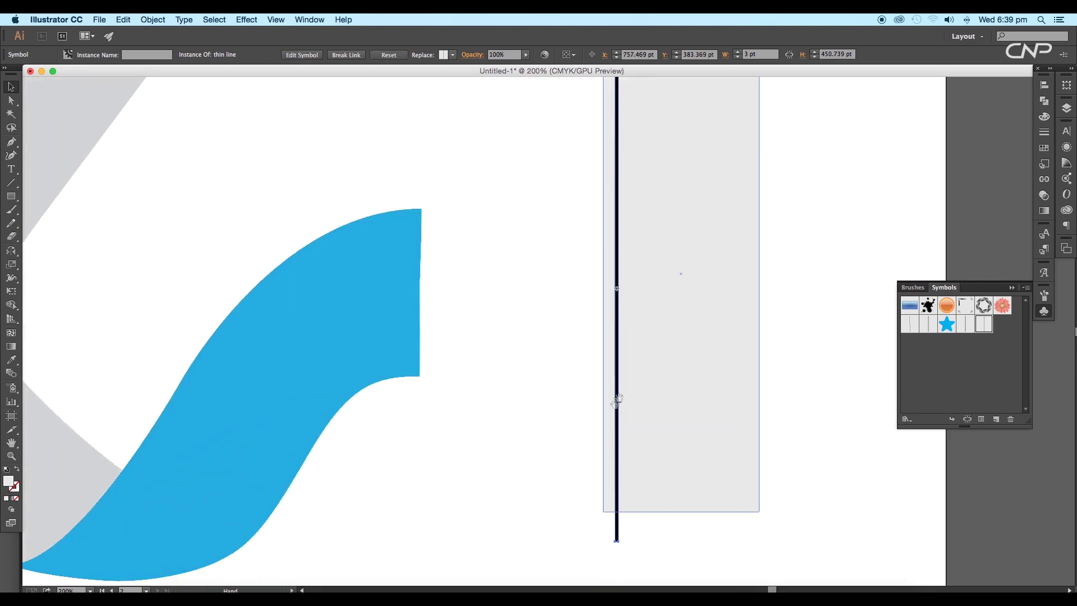
Step: Fit the thin line to the rectangle's 424 pt height and repeat it across the rectangle at 12 pt spacing
left_click_drag(648, 443, 661, 380)
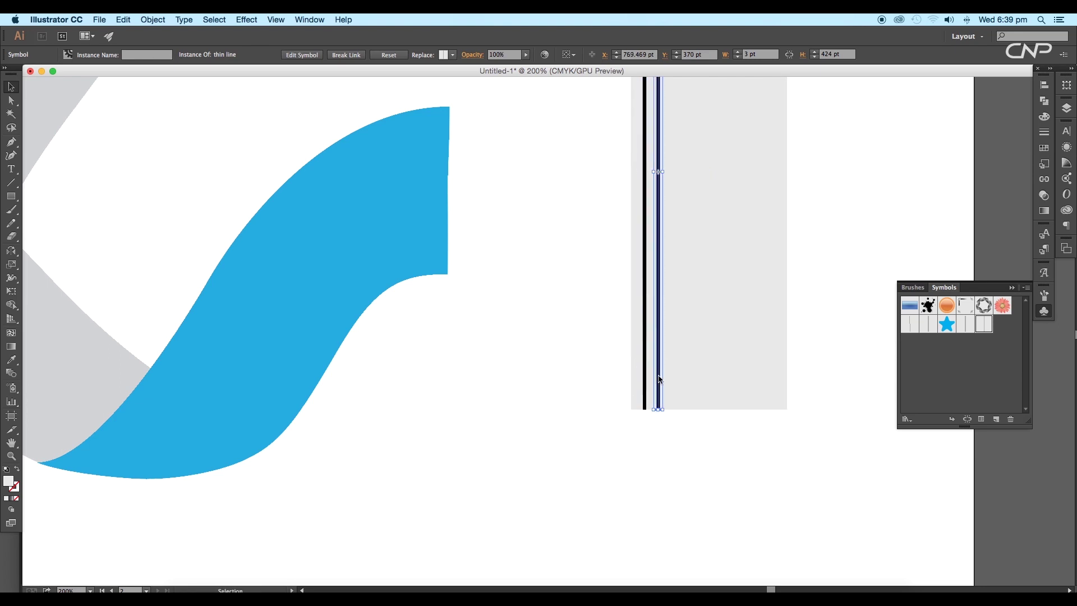
key("super+d")
key("super+d")
key("super+d")
key("super+d")
key("super+d")
key("super+d")
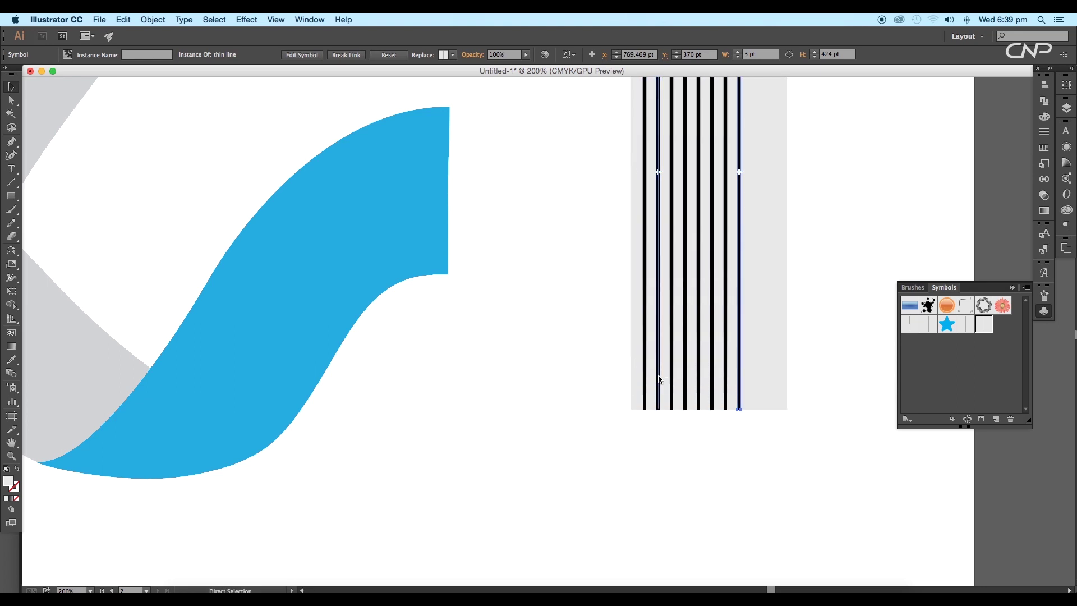
key("super+d")
key("super+d")
key("super+d")
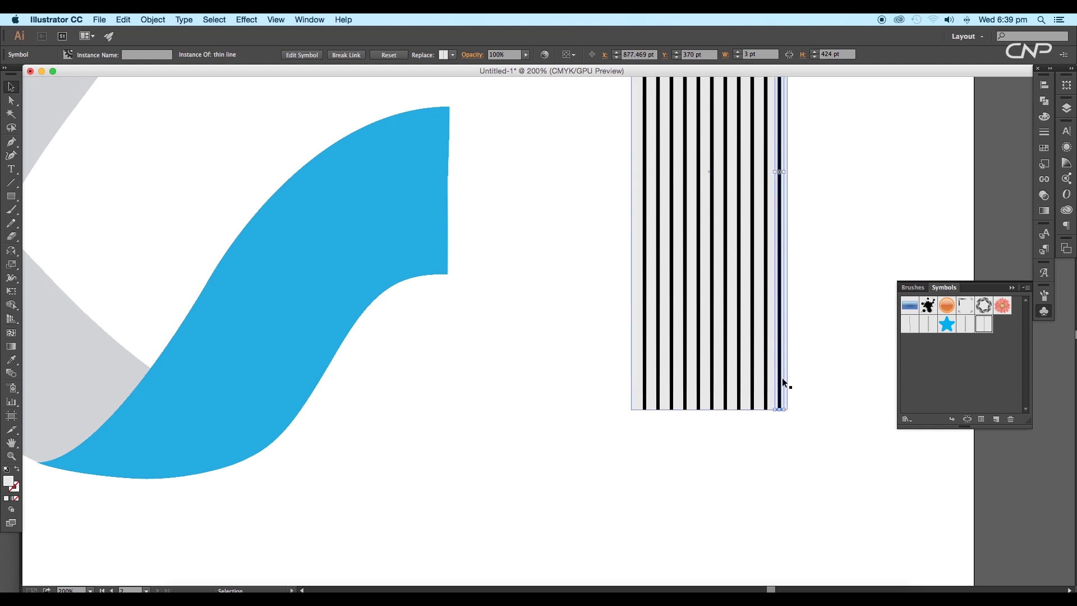
Step: Widen the light grey rectangle to about 144 pt and place a copy of it to the right of the thin stripes
left_click(799, 377)
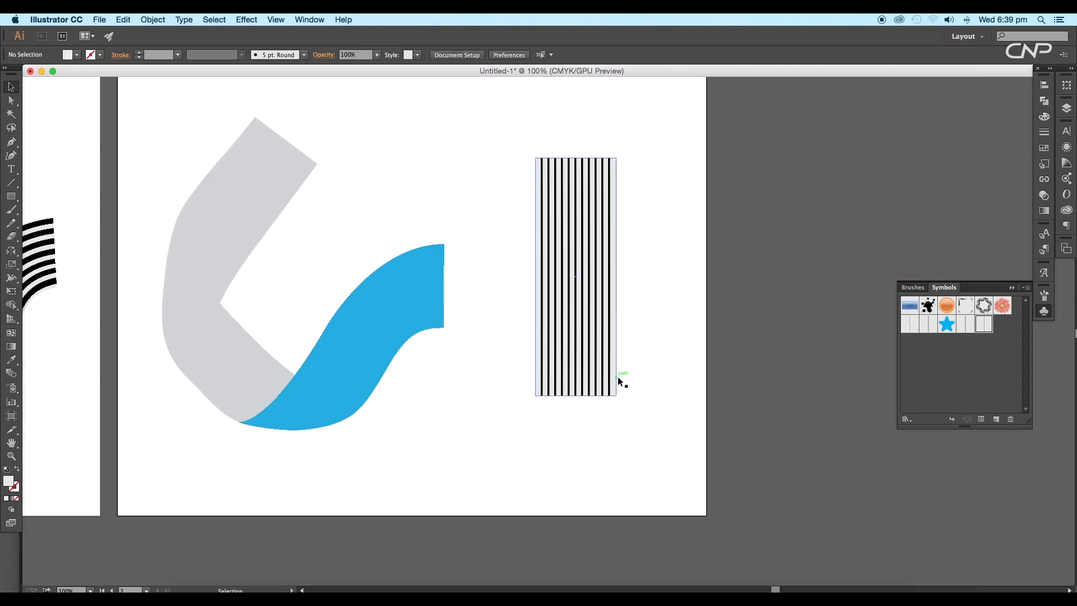
left_click(616, 378)
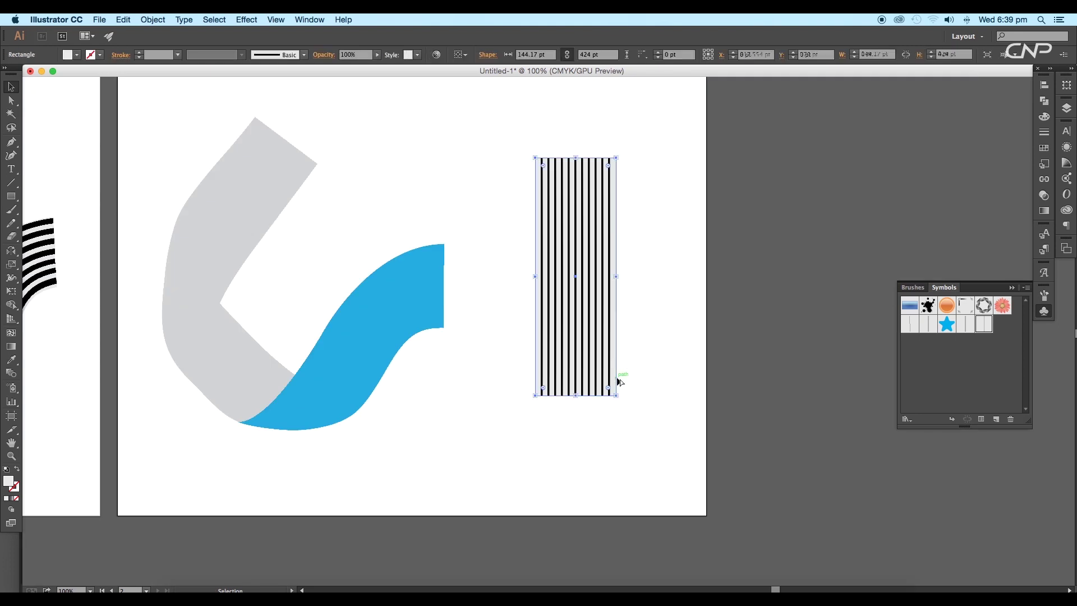
left_click_drag(618, 382, 732, 381)
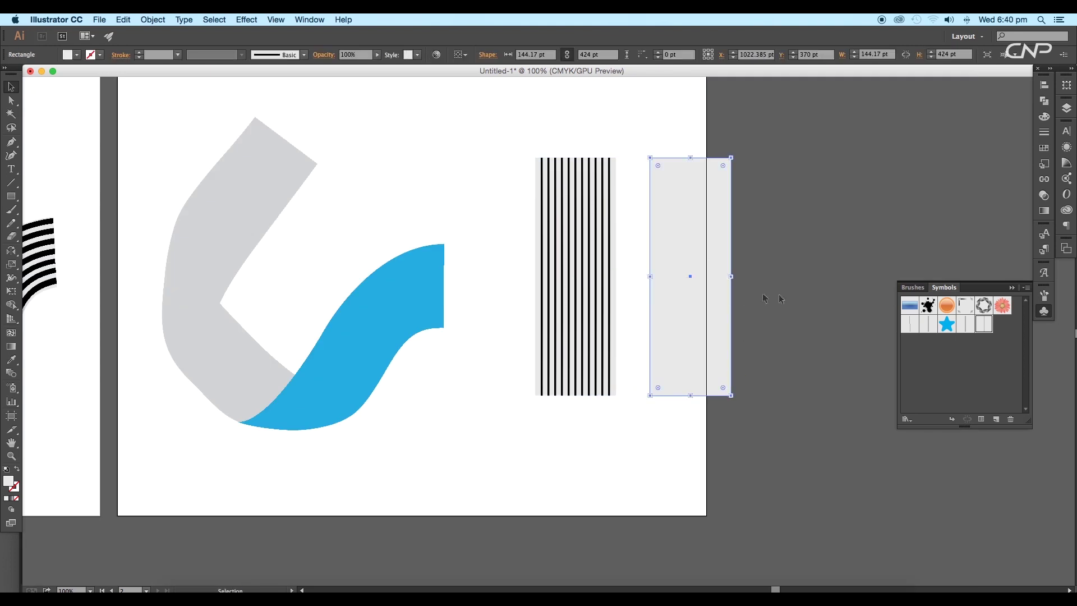
Step: Place a Thick line symbol instance near the copied rectangle's left edge and fit it to the 424 pt height
left_click_drag(963, 325, 661, 272)
scroll(665, 290, "up", 2)
scroll(658, 216, "up", 3)
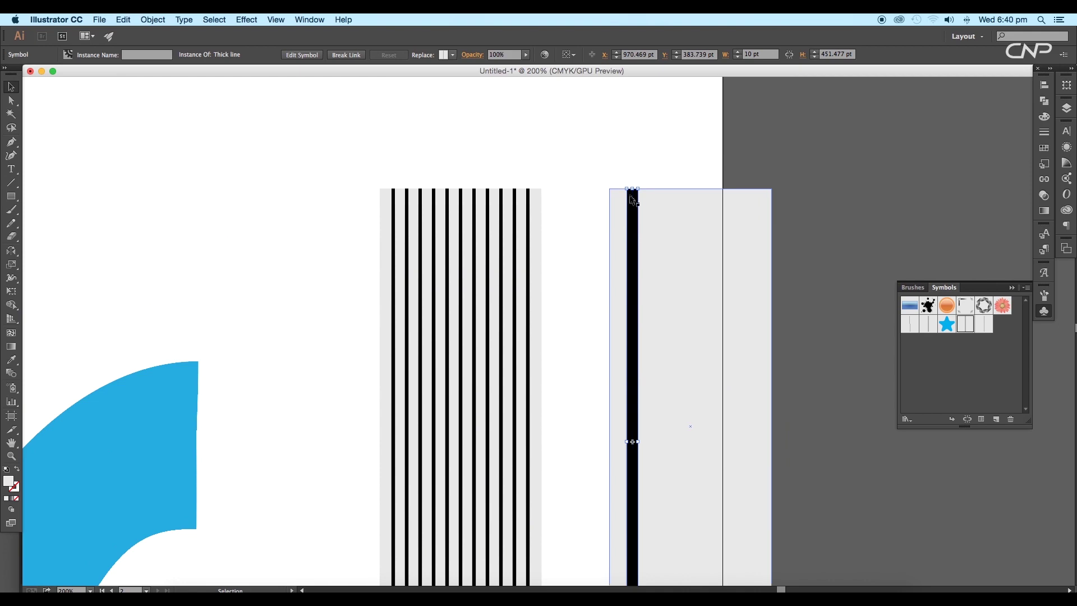
left_click_drag(632, 189, 620, 193)
scroll(618, 365, "down", 5)
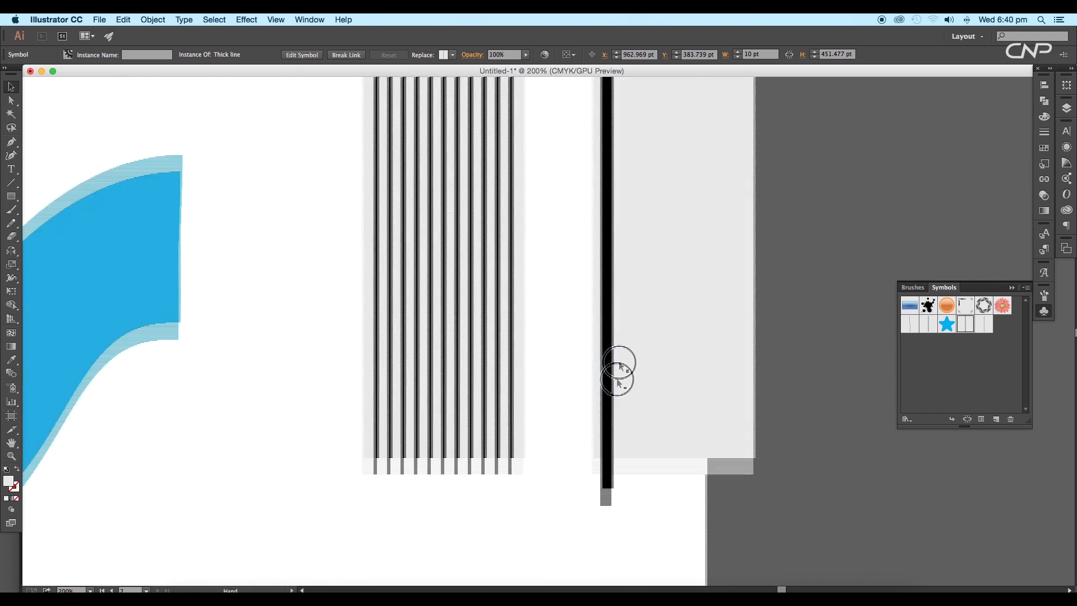
left_click_drag(616, 452, 613, 423)
scroll(497, 356, "right", 3)
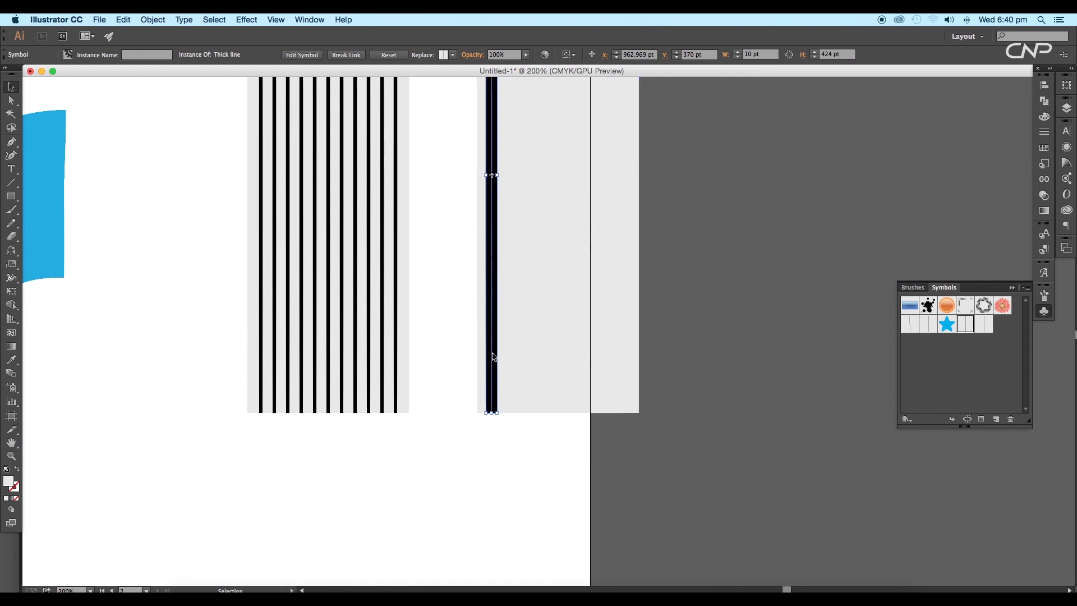
Step: Duplicate the thick line about 19.5 pt to the right and repeat the copy across the second rectangle
left_click_drag(494, 357, 508, 357)
left_click_drag(515, 358, 515, 357)
key("super+d")
key("super+d")
key("super+d")
key("super+d")
key("super+d")
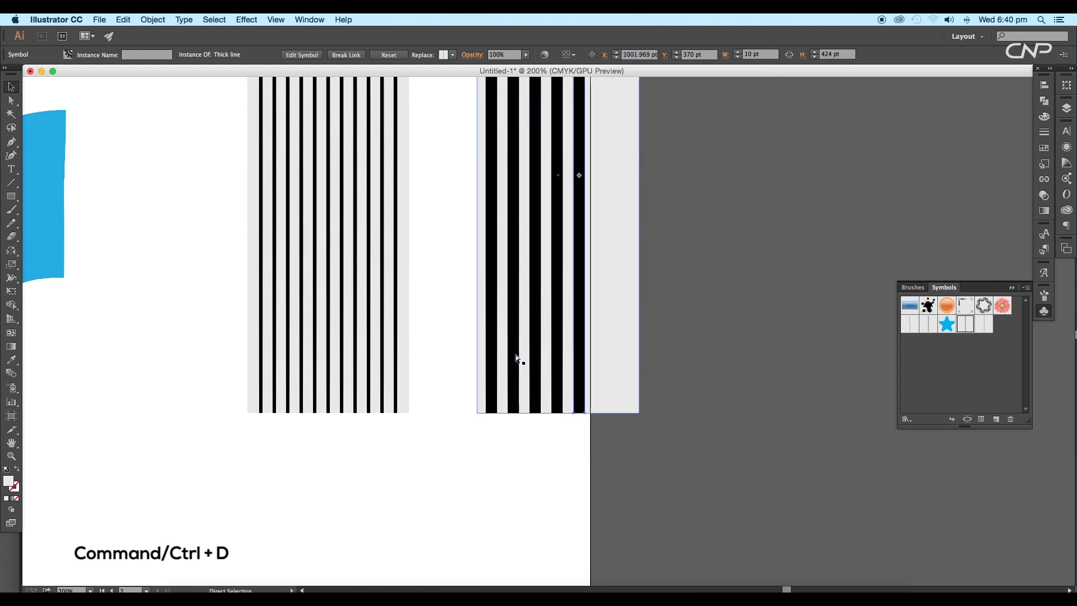
Step: Group the thin lines with their rectangle, and group the thick lines with their rectangle as a second group
key("super+minus")
left_click(671, 379)
key("super+minus")
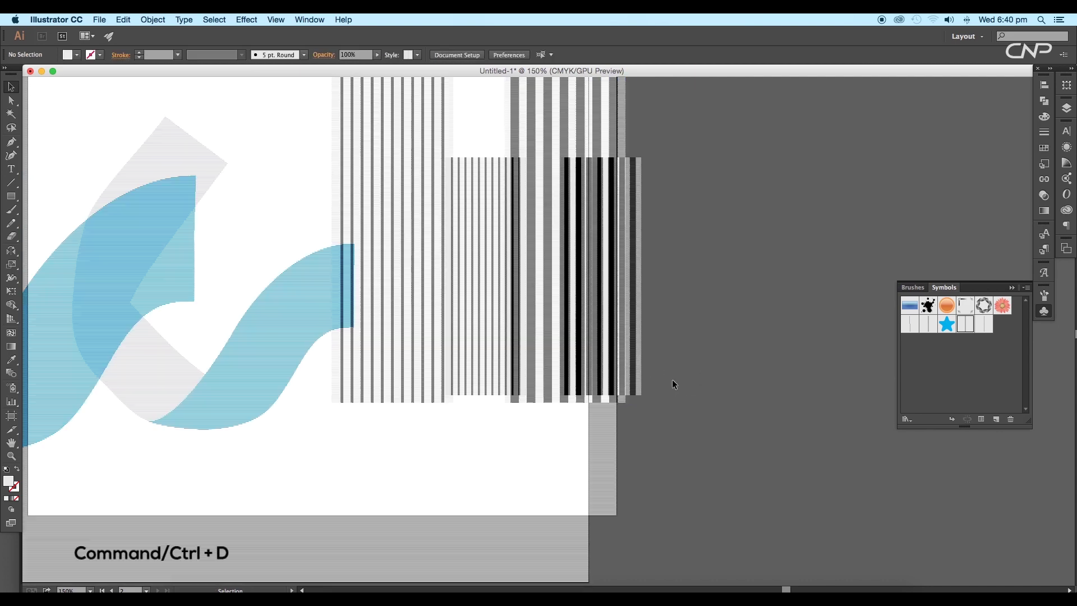
left_click_drag(622, 376, 522, 272)
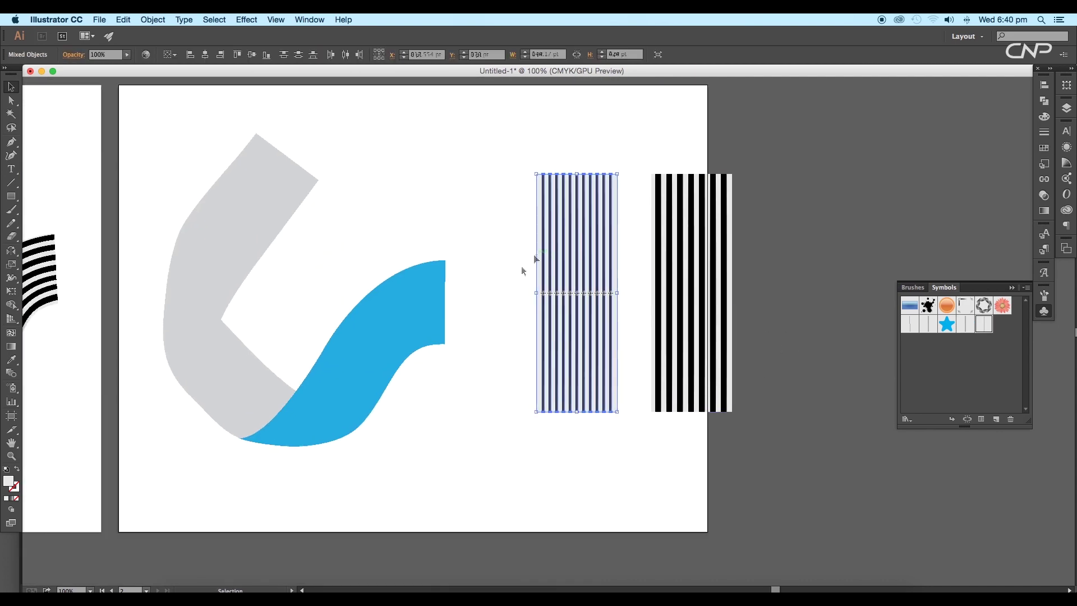
key("super+g")
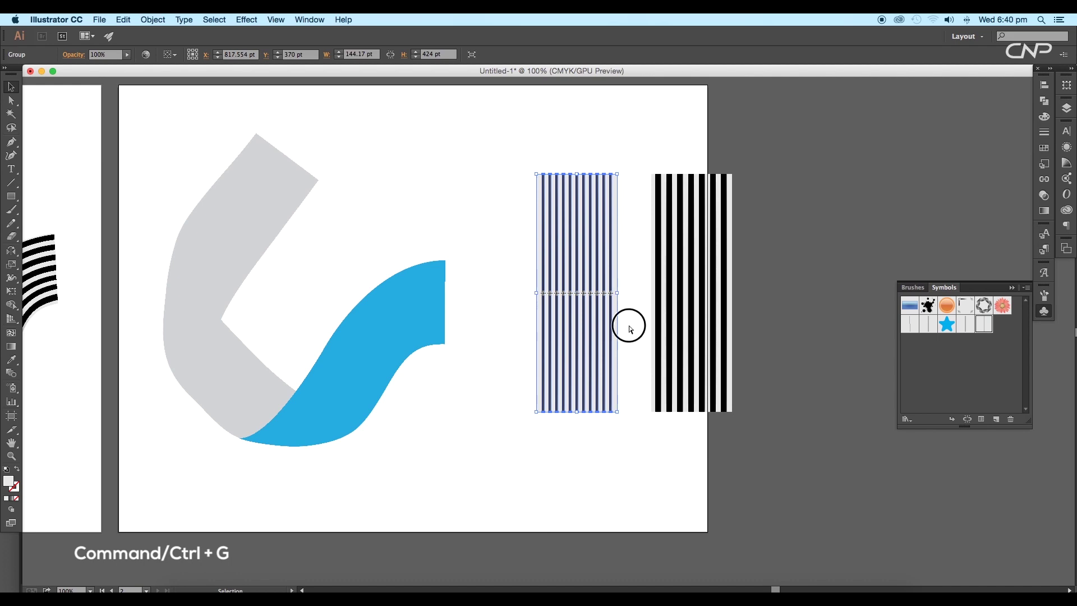
left_click_drag(628, 329, 796, 361)
key("super+g")
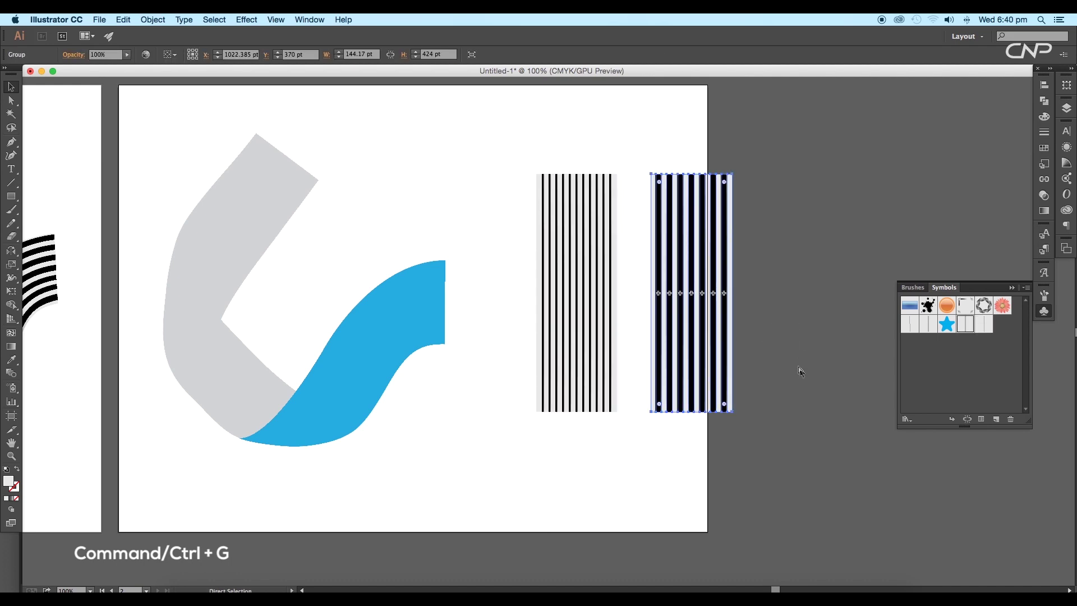
left_click(772, 384)
Step: Place a copy of the thick-striped group over the end of the blue ribbon section
scroll(771, 384, "left", 2)
scroll(538, 351, "left", 5)
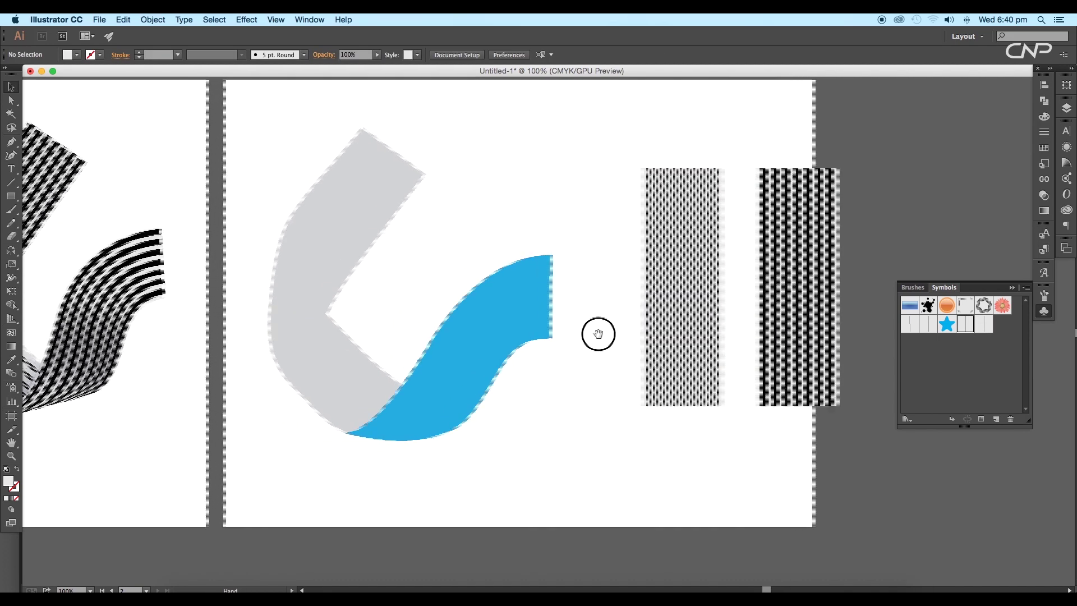
left_click(661, 324)
scroll(538, 351, "left", 10)
scroll(539, 350, "down", 6)
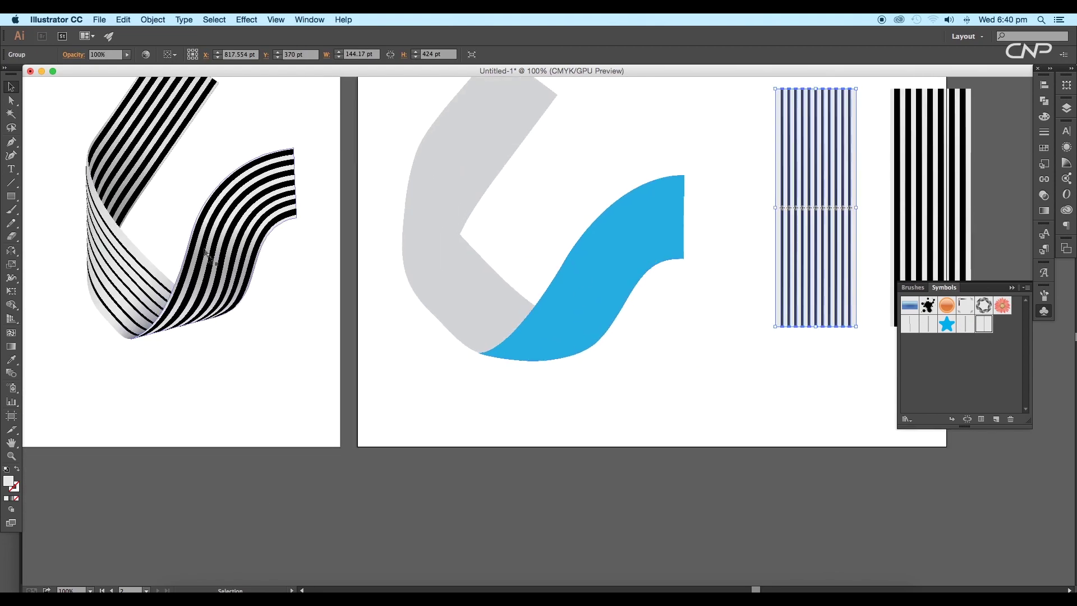
left_click_drag(385, 283, 256, 341)
left_click_drag(801, 337, 518, 368)
scroll(521, 368, "left", 1)
scroll(521, 368, "down", 1)
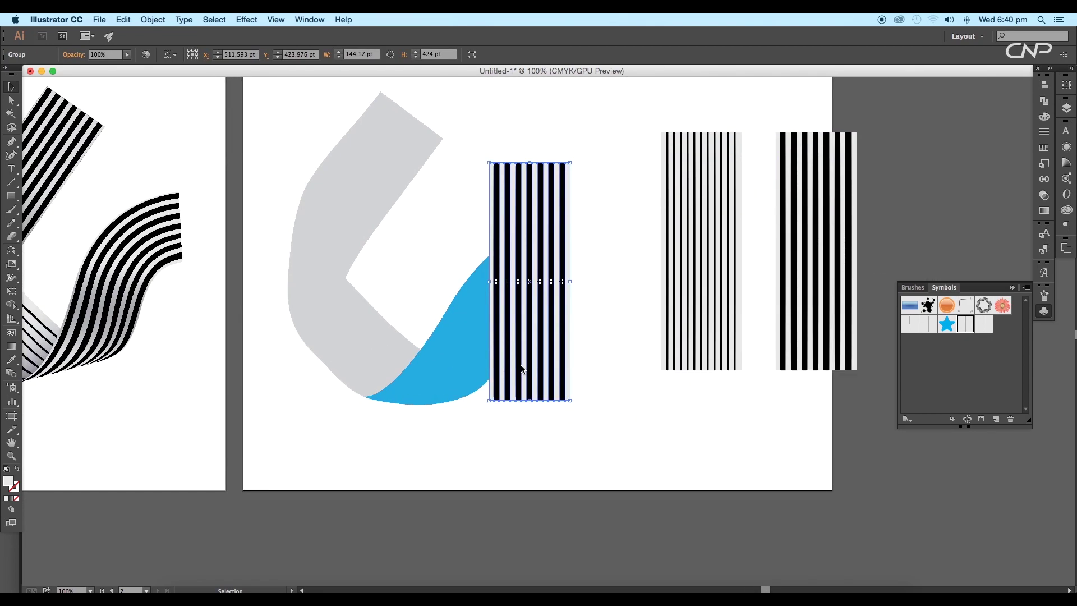
Step: Send the thick-striped copy to the back behind the blue section and shift it slightly left and down
right_click(512, 335)
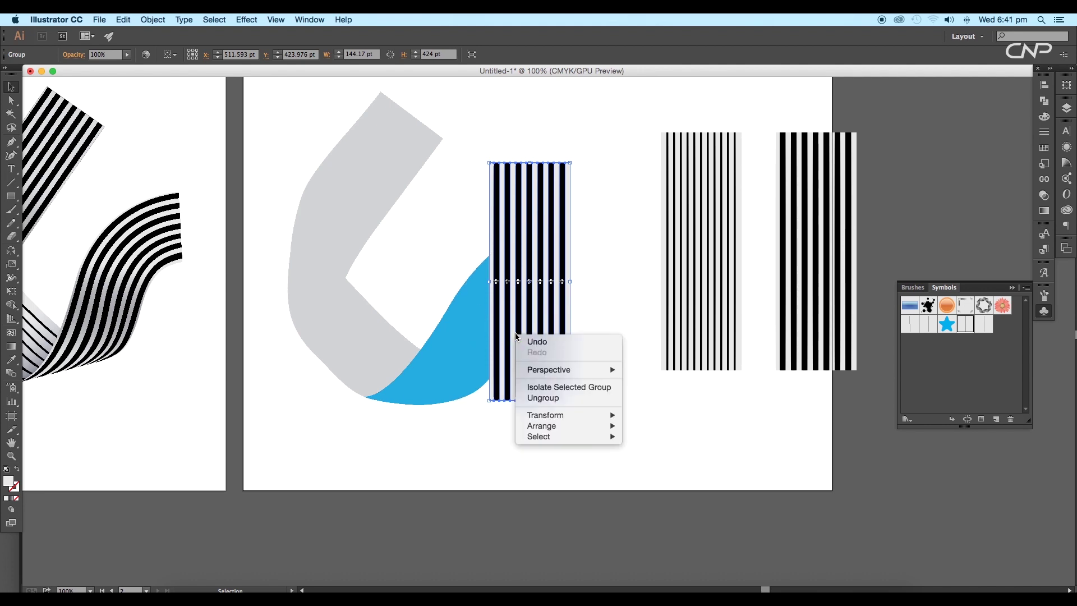
mouse_move(614, 426)
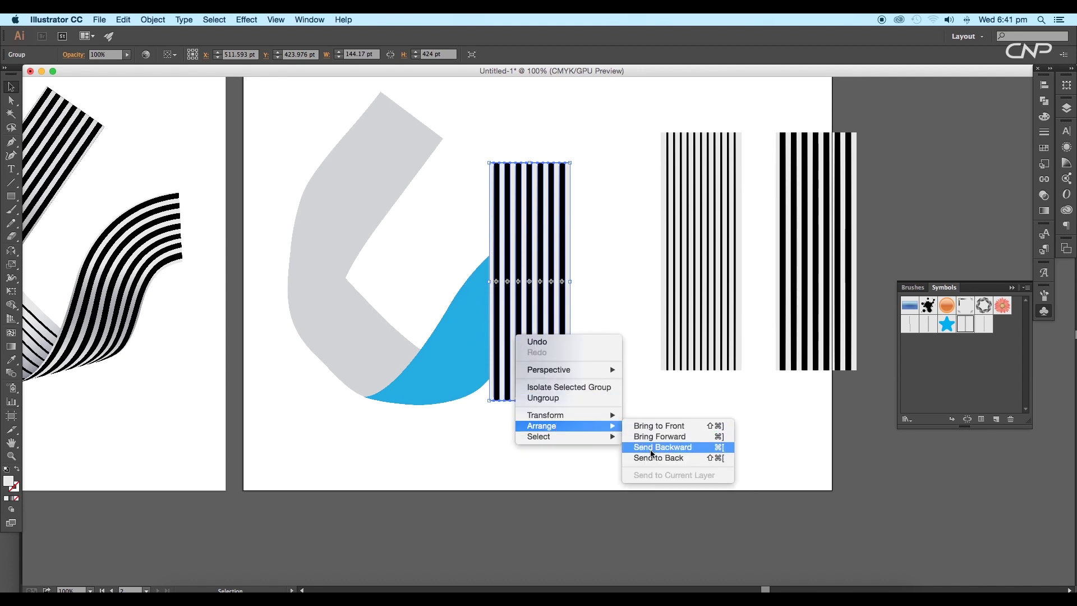
left_click(652, 457)
left_click(584, 362)
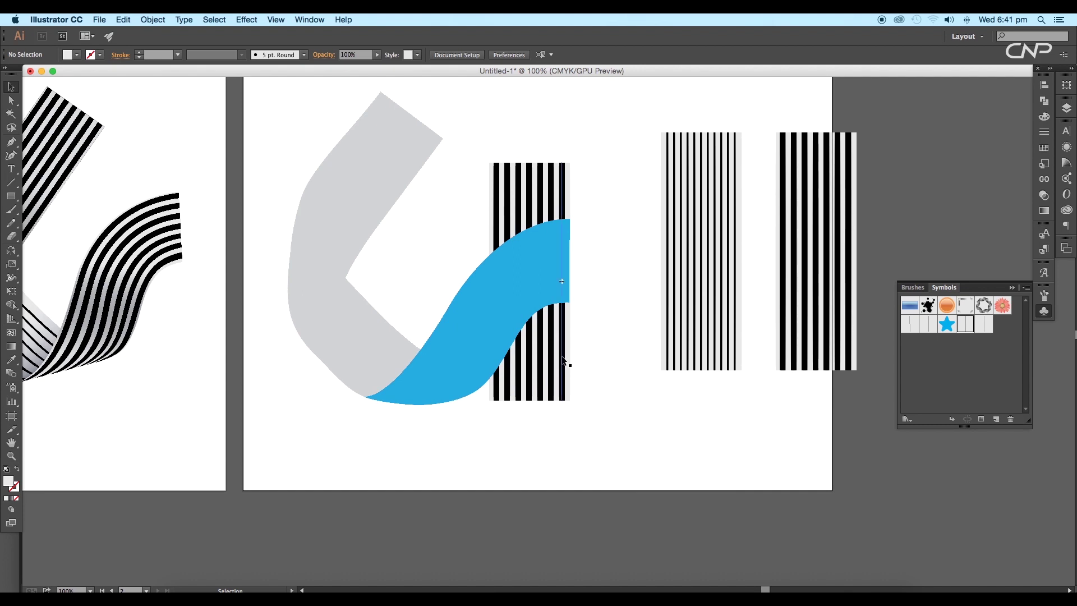
left_click_drag(562, 362, 555, 368)
left_click(567, 346)
left_click(554, 336)
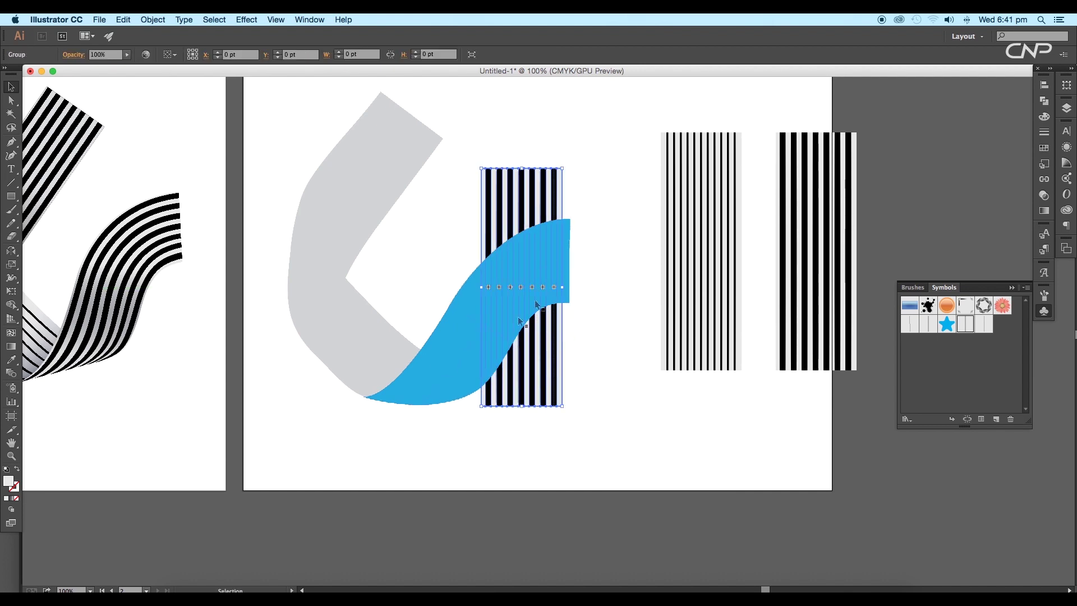
Step: Envelope-distort the thick-striped copy with the blue section as the top object
left_click(448, 318, "shift")
left_click(153, 20)
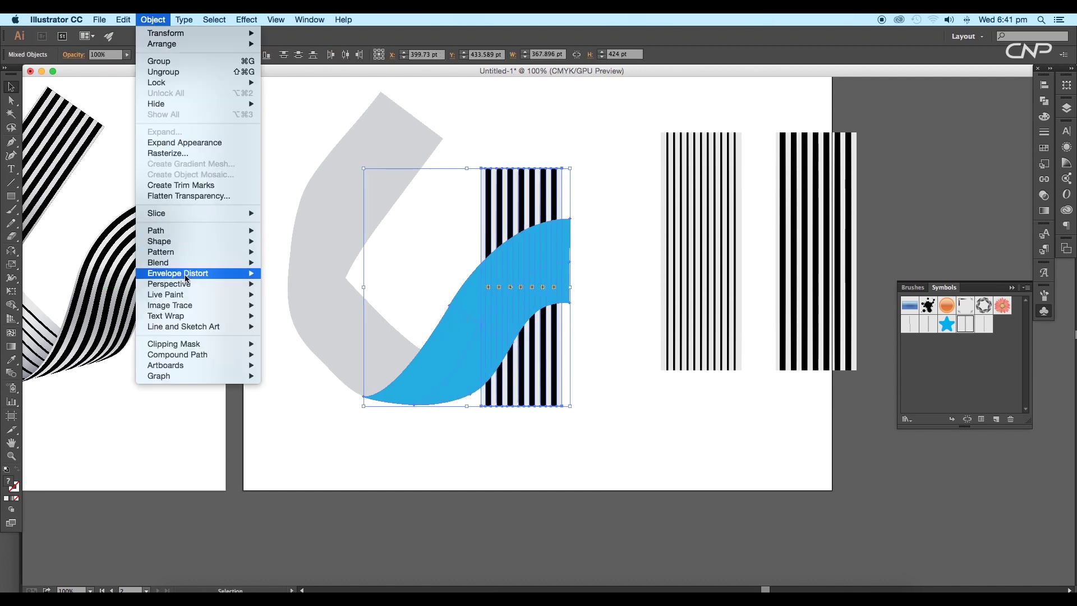
mouse_move(186, 273)
left_click(296, 295)
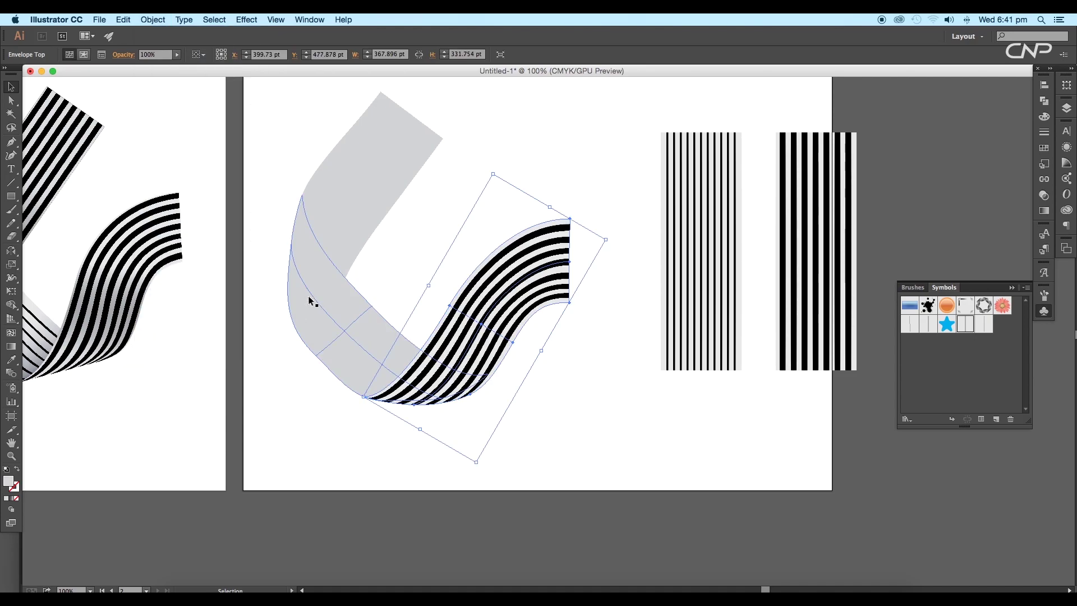
left_click(546, 375)
left_click_drag(550, 384, 625, 377)
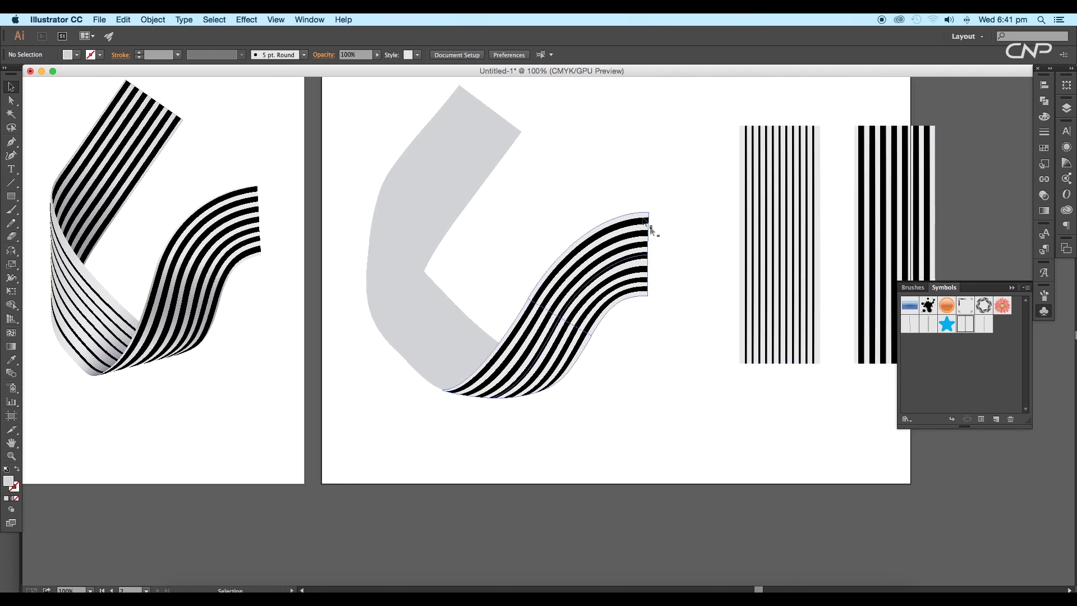
Step: Place a copy of the thin-striped group over the grey middle ribbon section and send it to the back
left_click(810, 305)
left_click_drag(801, 322, 457, 393)
right_click(437, 415)
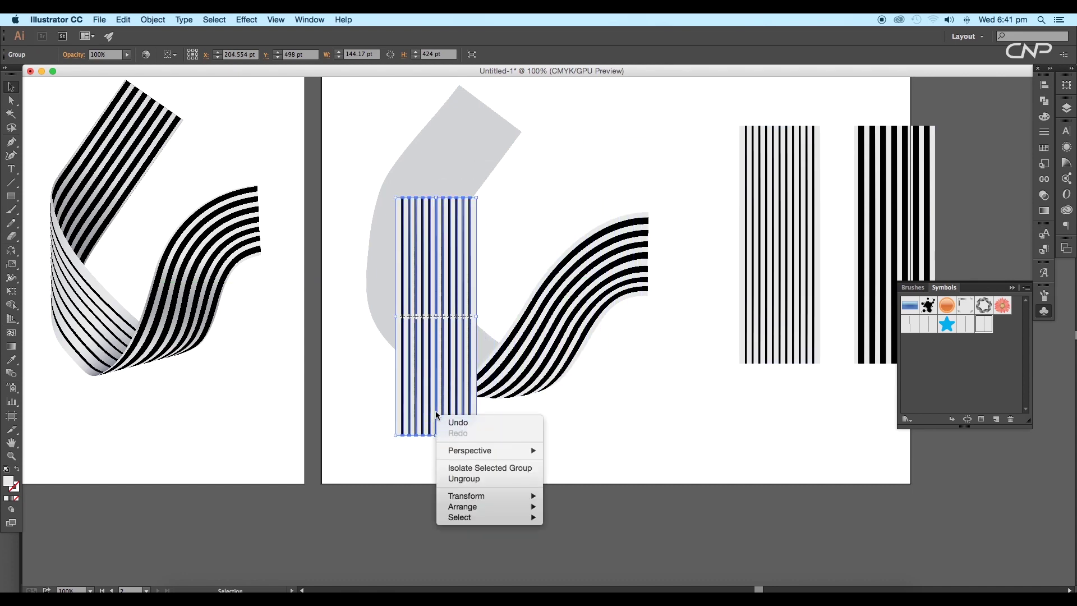
mouse_move(539, 514)
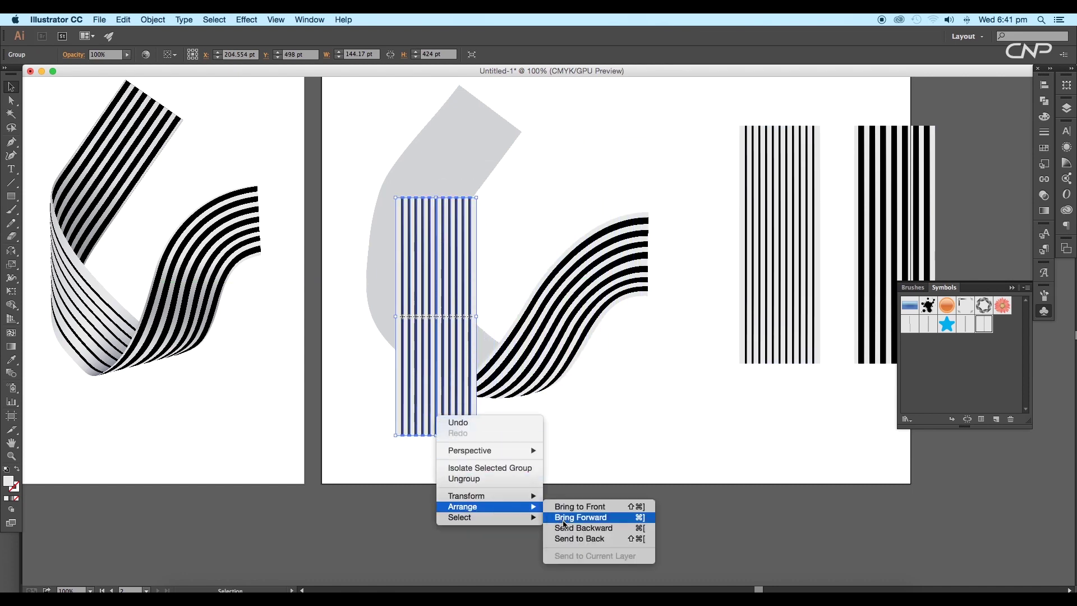
left_click(567, 539)
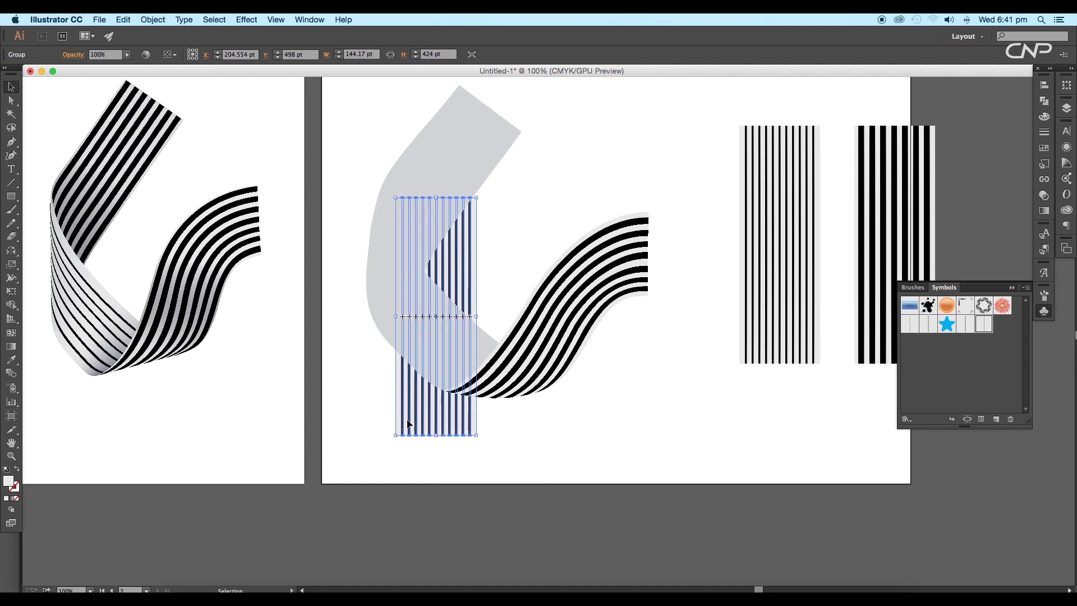
Step: Envelope-distort the thin-striped copy with the grey middle section as the top object
left_click(392, 338, "shift")
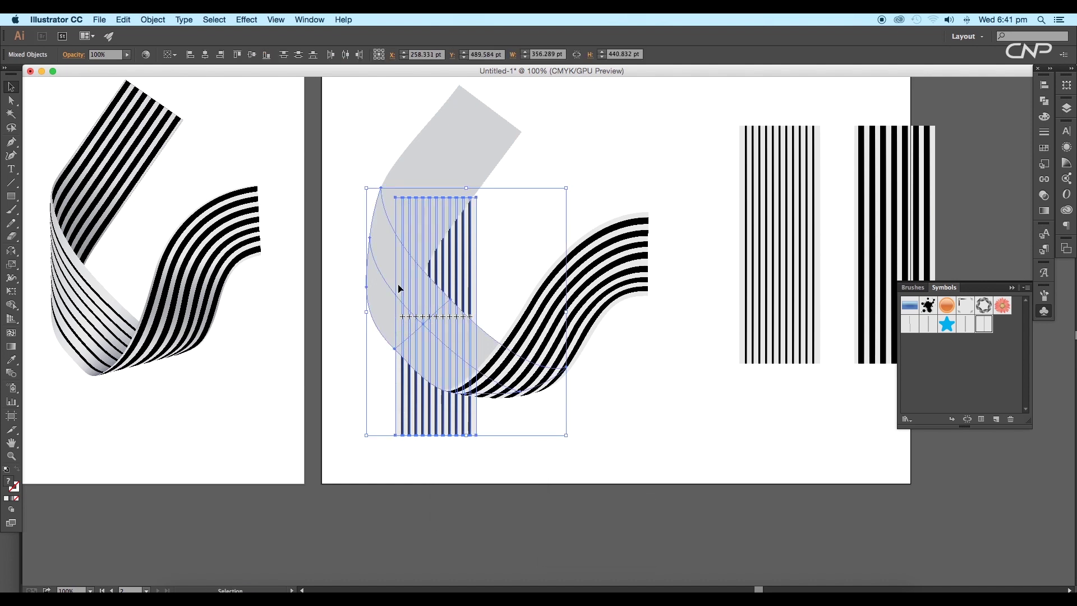
left_click(149, 20)
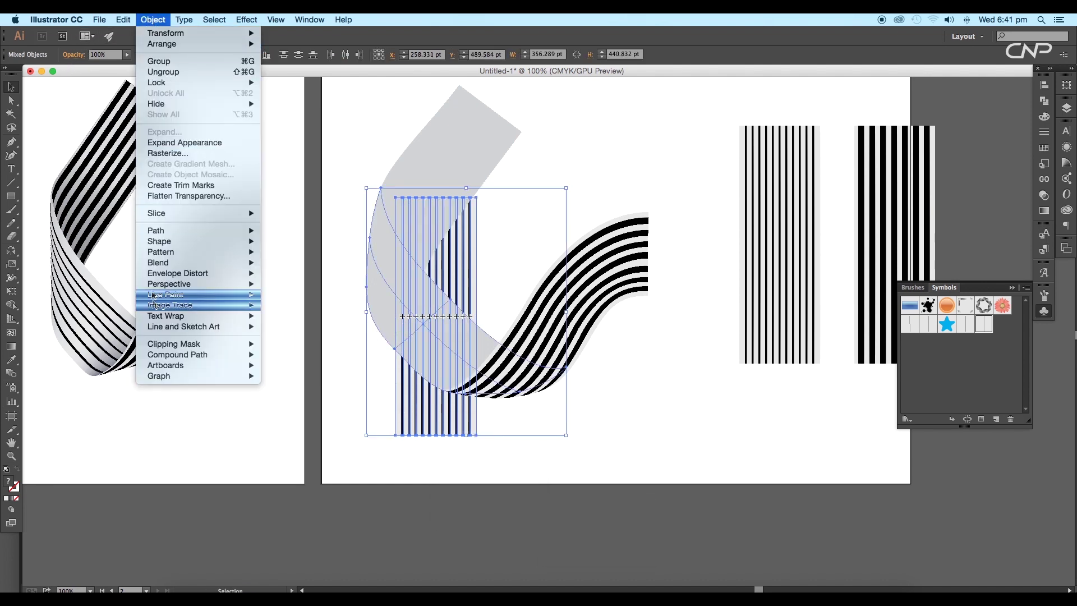
mouse_move(170, 328)
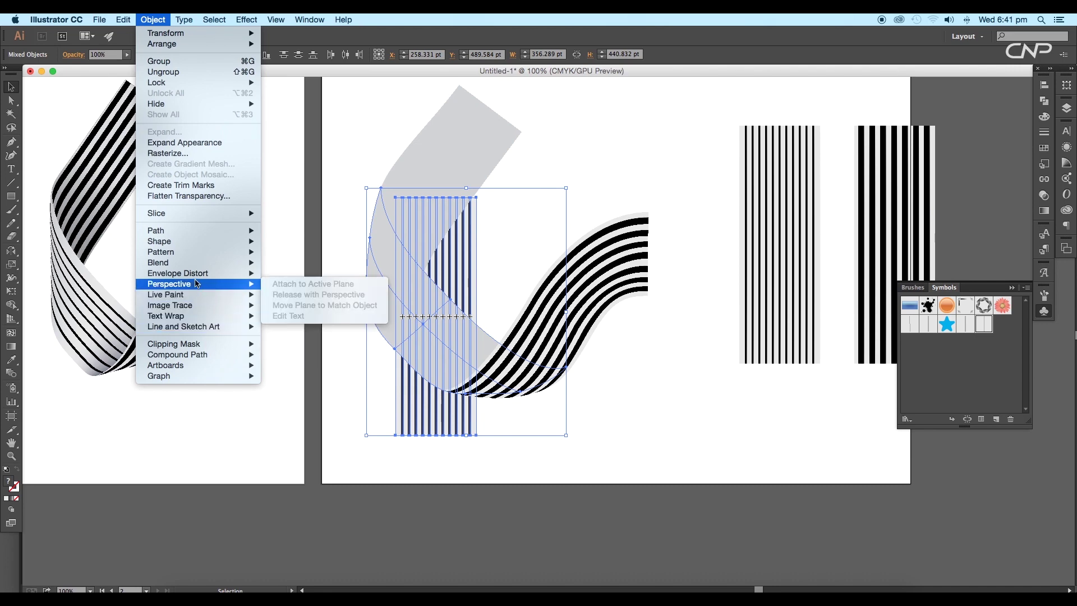
mouse_move(200, 275)
left_click(306, 285)
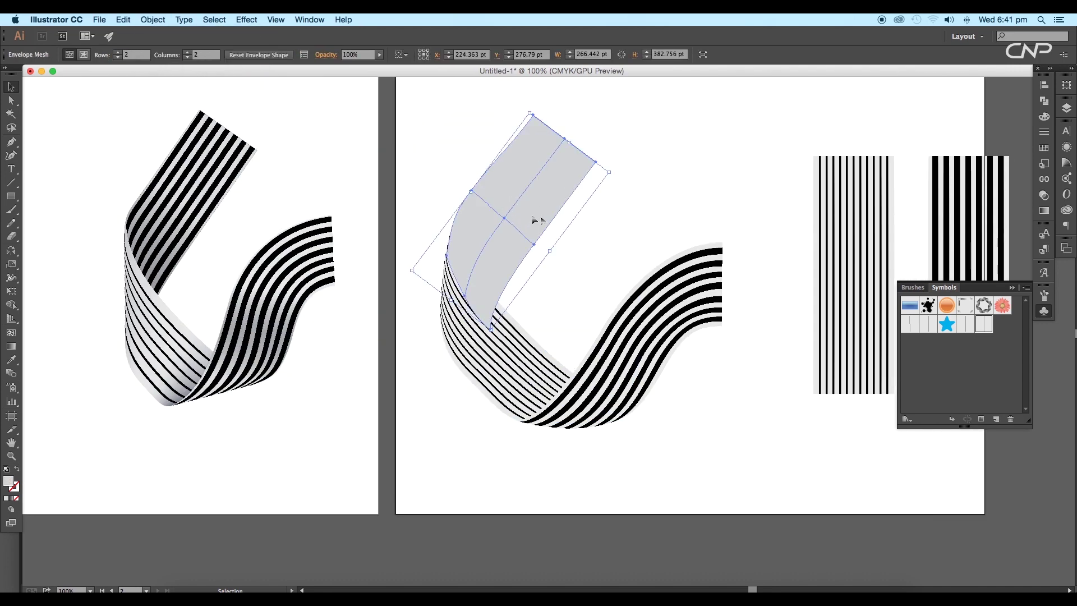
Step: Place a copy of the thick-striped group over the upper grey ribbon section and send it to the back
left_click_drag(946, 240, 499, 172)
right_click(550, 257)
mouse_move(583, 351)
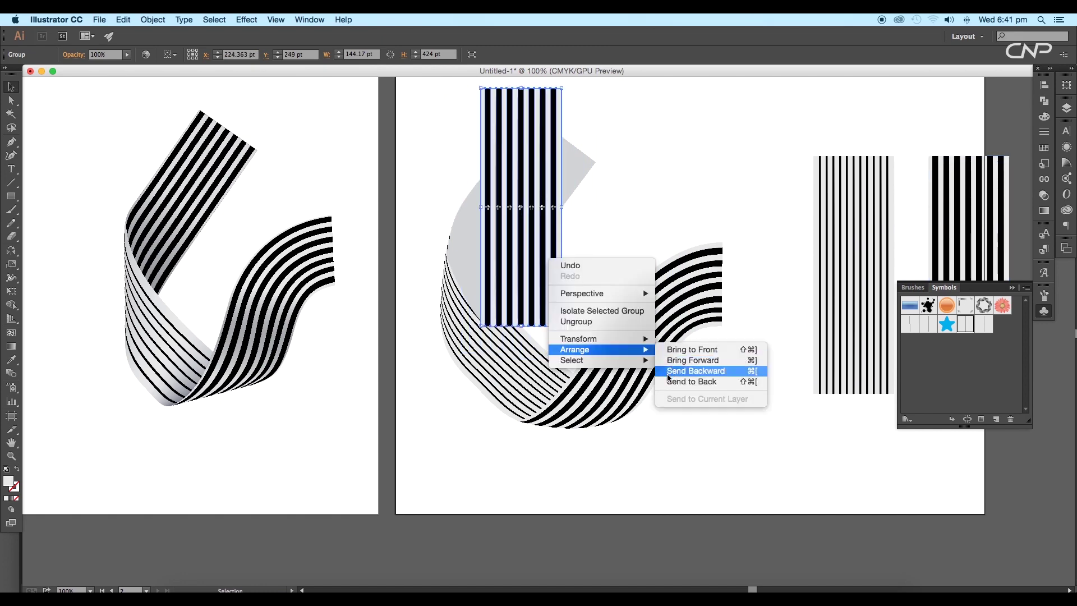
left_click(669, 384)
Step: Envelope-distort the second thick-striped copy with the upper grey section as the top object
left_click(505, 247, "shift")
left_click(152, 20)
mouse_move(200, 274)
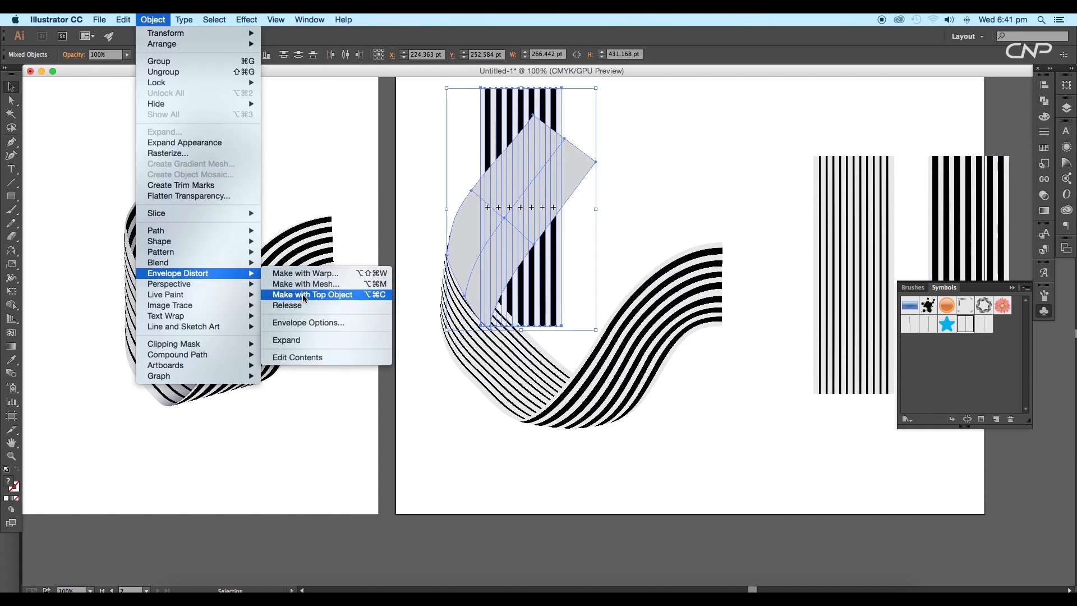
left_click(325, 295)
Step: Send the upper thick-striped section to the back, behind the thin-striped section, and deselect it
right_click(544, 226)
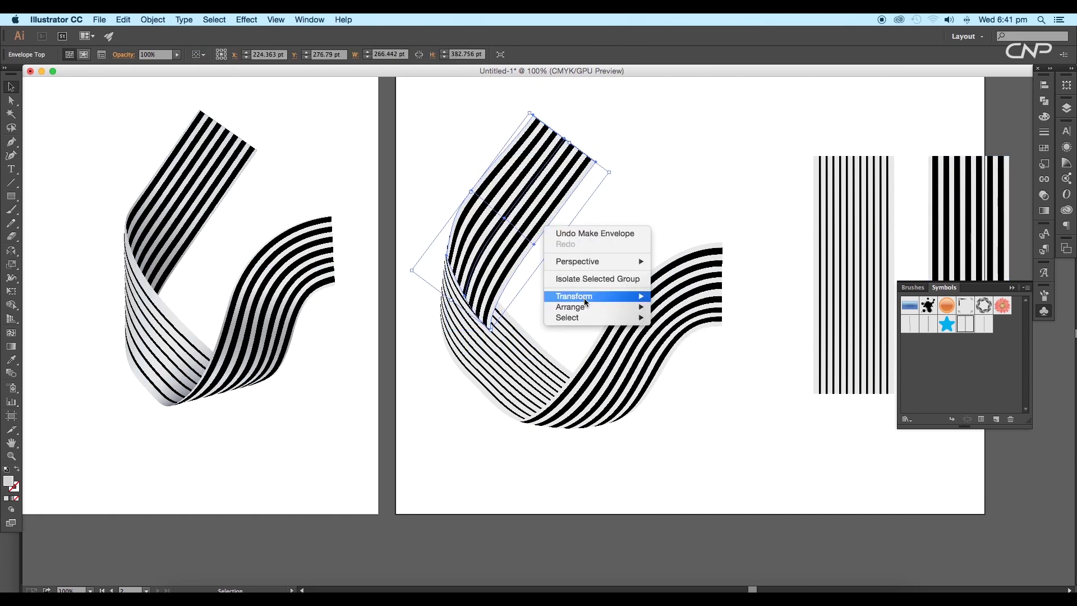
mouse_move(584, 306)
left_click(687, 339)
left_click(622, 242)
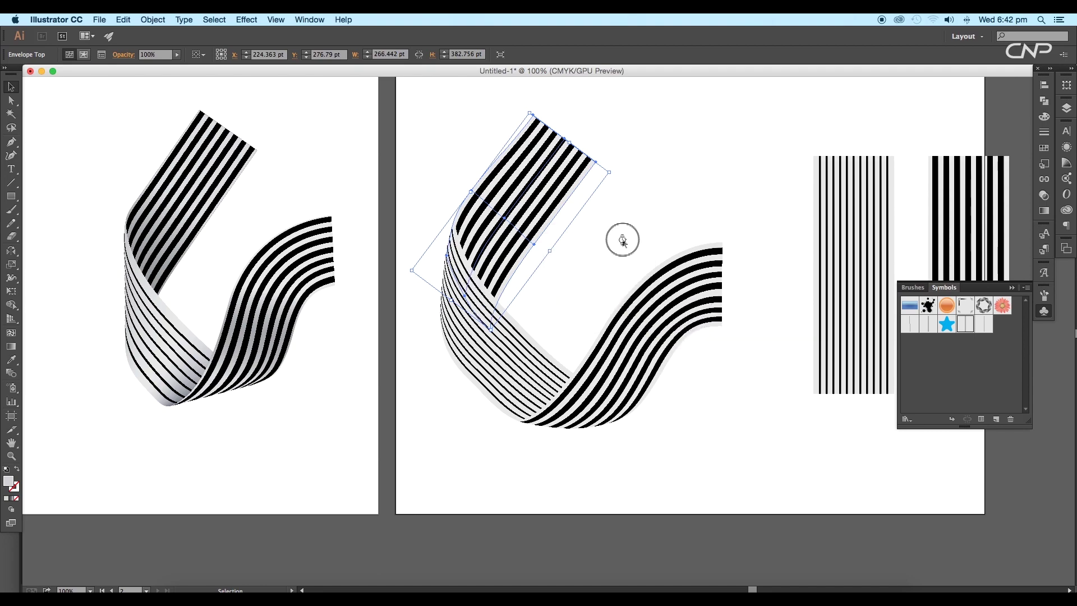
left_click_drag(607, 253, 600, 244)
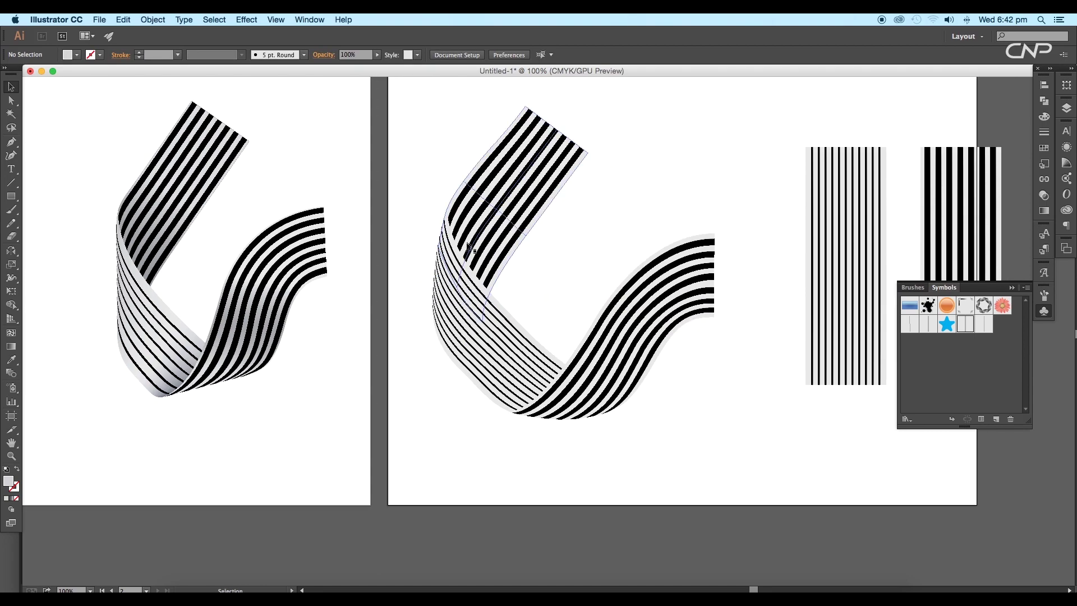
Step: Reshape the upper section's envelope at the outer edge of the fold with the Direct Selection tool to meet the thin-striped section
left_click_drag(470, 247, 522, 250)
left_click(569, 275)
left_click(535, 266)
scroll(535, 267, "up", 1)
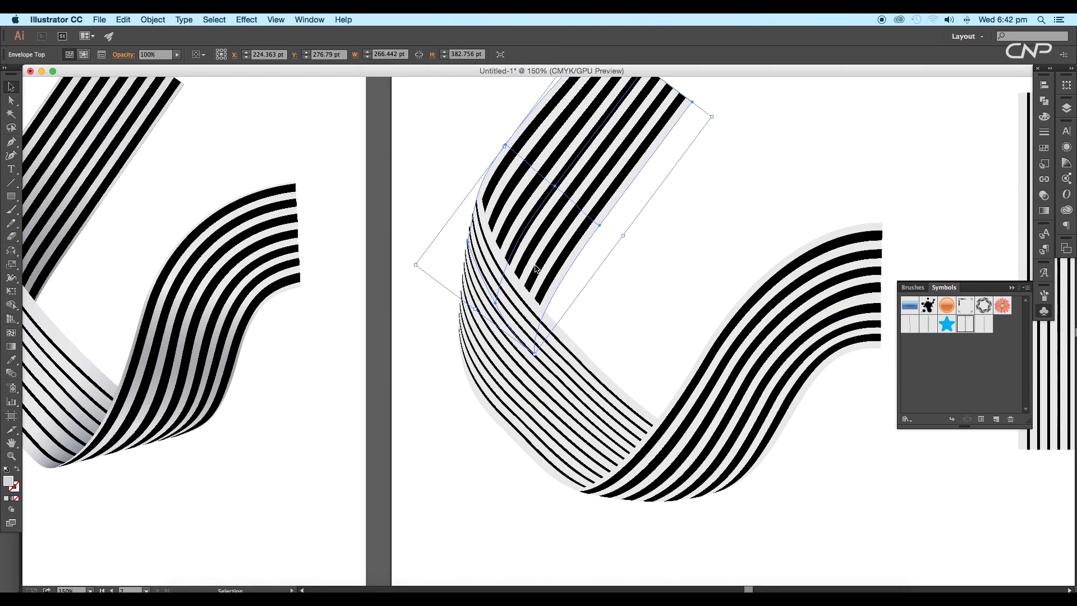
scroll(535, 268, "left", 3)
left_click(10, 102)
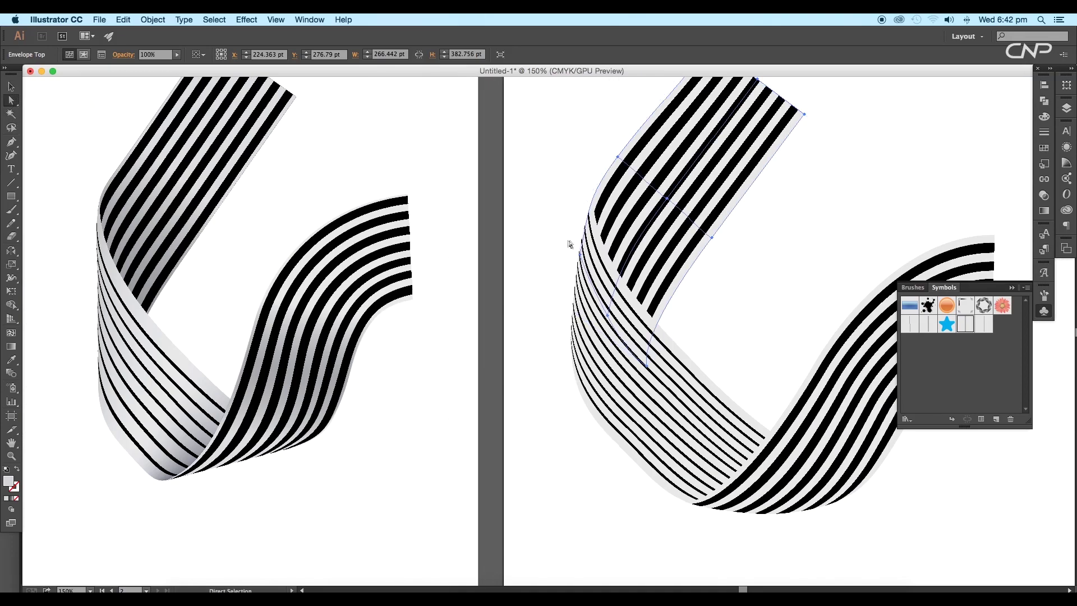
mouse_move(596, 218)
left_mouse_down()
mouse_move(586, 238)
mouse_move(588, 210)
left_mouse_up()
left_click(593, 174)
scroll(594, 226, "up", 3)
left_click_drag(600, 258, 562, 216)
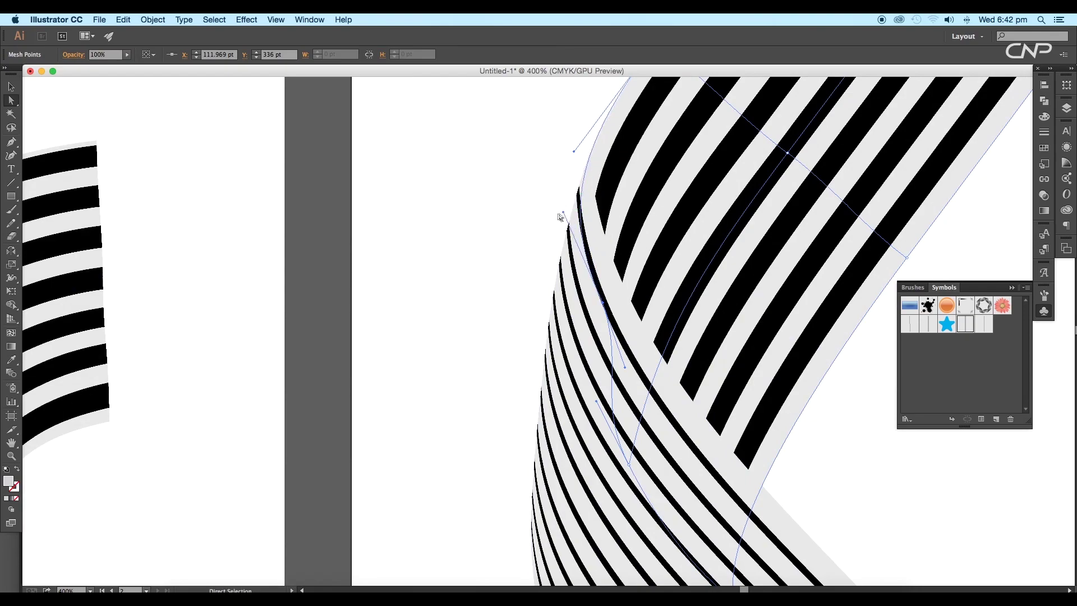
Step: Adjust the envelope curve along the ribbon's inner edge where the upper and thin-striped sections meet
scroll(764, 188, "down", 2)
left_click(749, 391)
left_click_drag(723, 356, 730, 368)
left_click(742, 353)
scroll(741, 274, "down", 1)
scroll(742, 273, "right", 1)
Step: Reshape the thin-striped section's envelope at its upper fold corner and along its lower outer edge
left_click(11, 87)
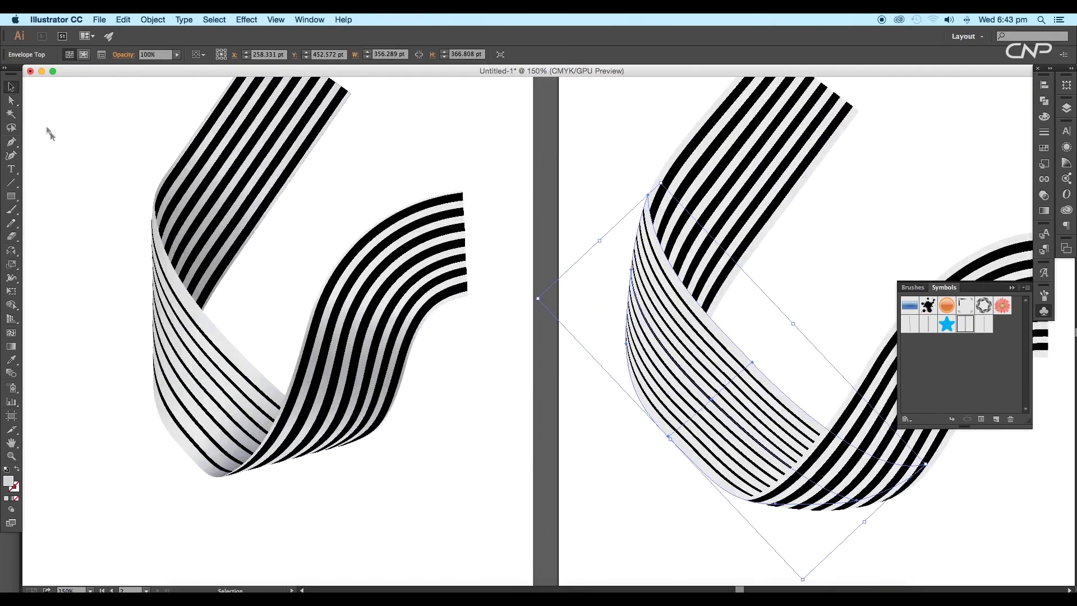
left_click(11, 100)
left_click(648, 196)
left_click_drag(652, 263, 636, 263)
scroll(645, 280, "down", 2)
scroll(644, 281, "right", 2)
left_click(675, 422)
left_click_drag(705, 419, 716, 430)
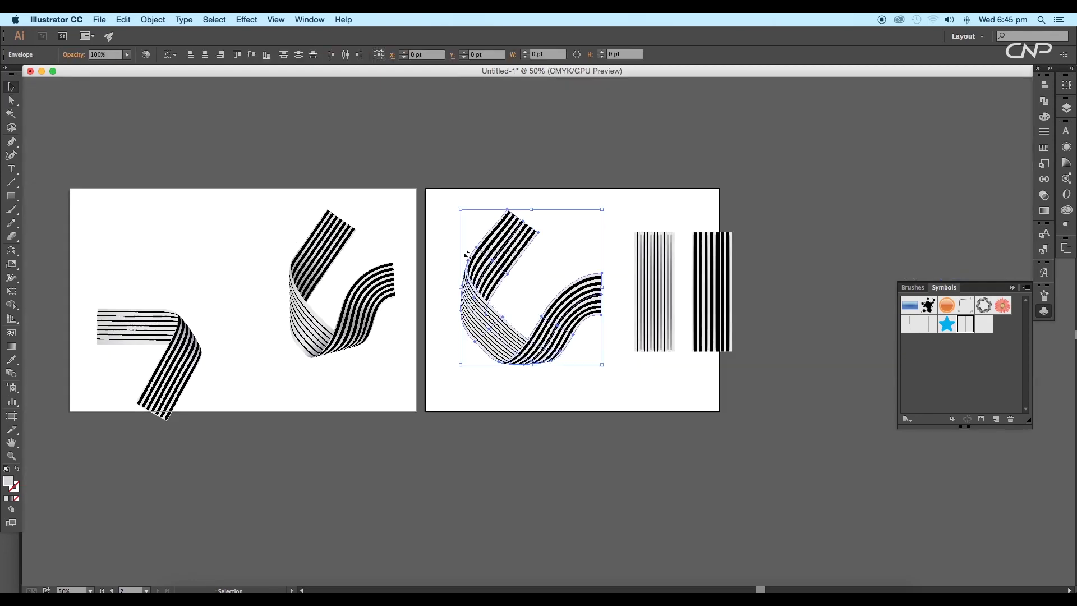
Step: Move the finished ribbon and both striped groups off the second artboard into the empty area to its right
left_click_drag(478, 279, 823, 181)
left_click_drag(696, 321, 819, 377)
left_click_drag(819, 378, 824, 382)
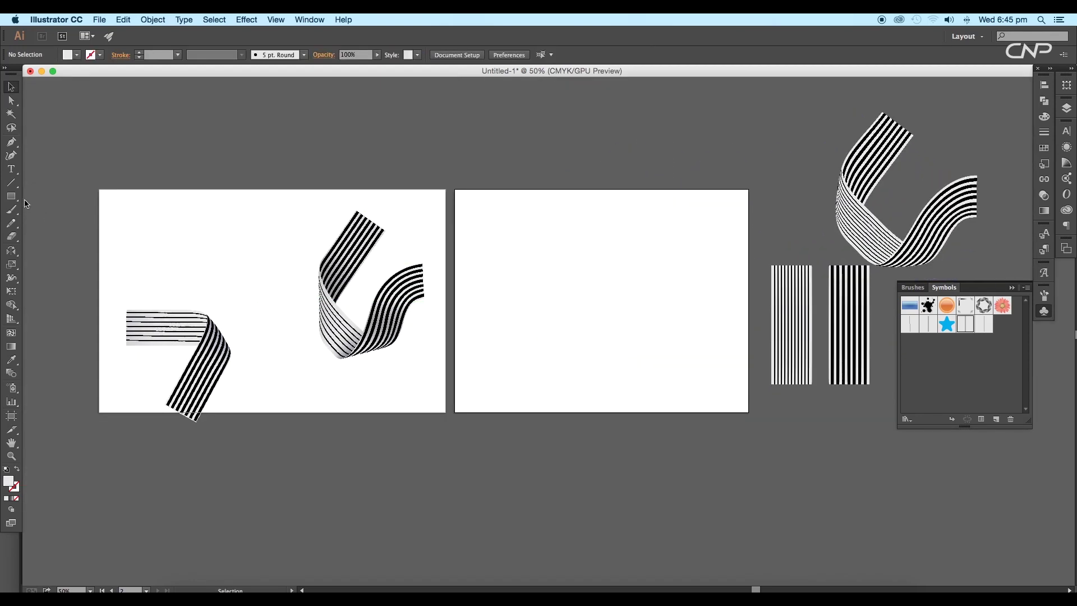
Step: Draw a rectangle about 127 × 370 pt on the empty second artboard and turn it into a 2 × 2 envelope mesh
left_click_drag(565, 276, 596, 378)
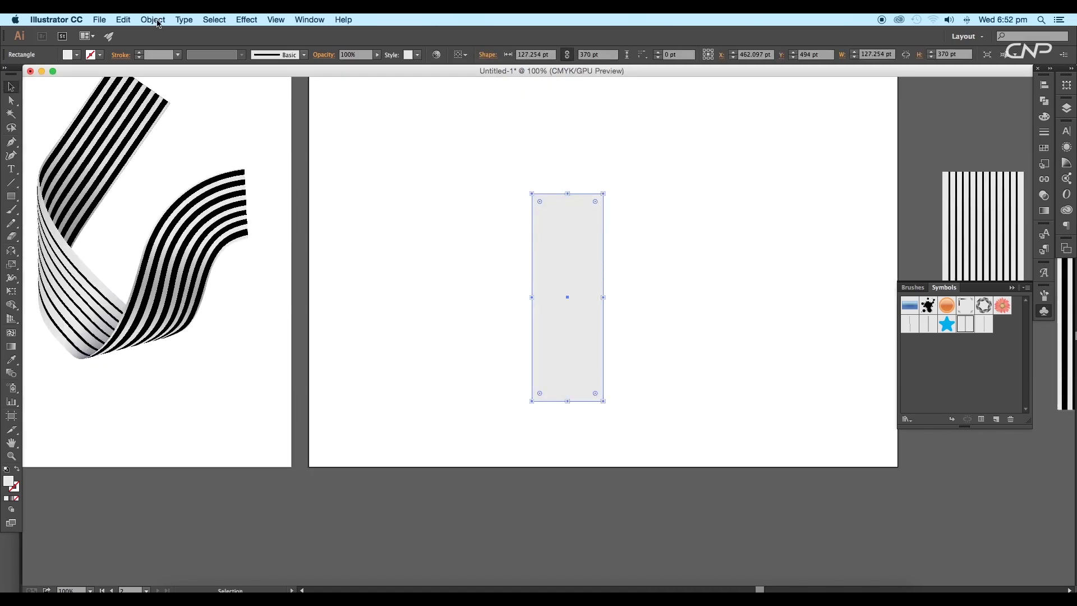
left_click(152, 19)
mouse_move(158, 32)
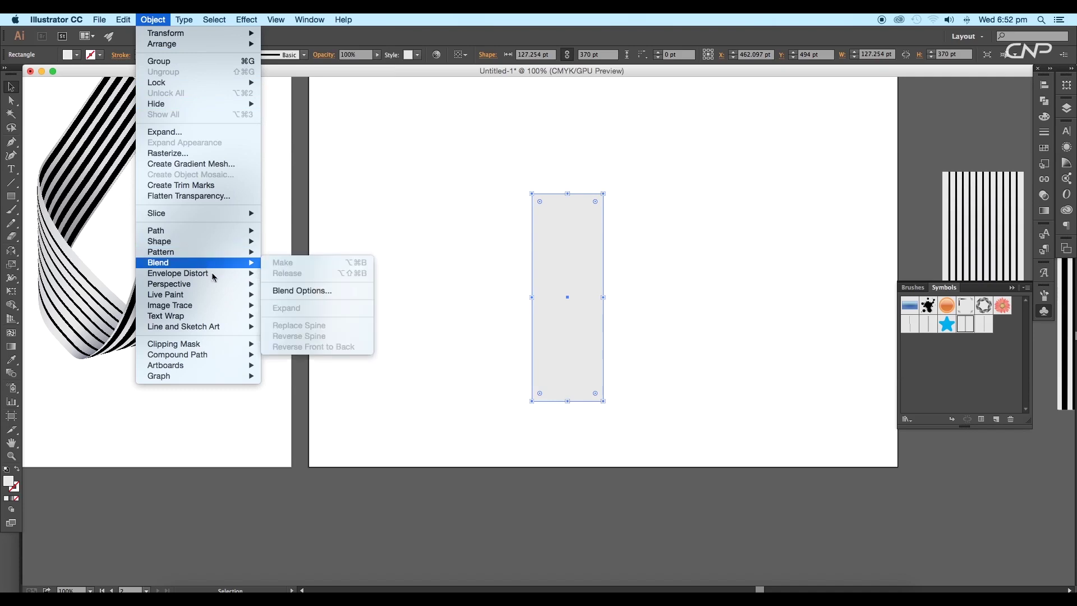
mouse_move(249, 273)
left_click(286, 284)
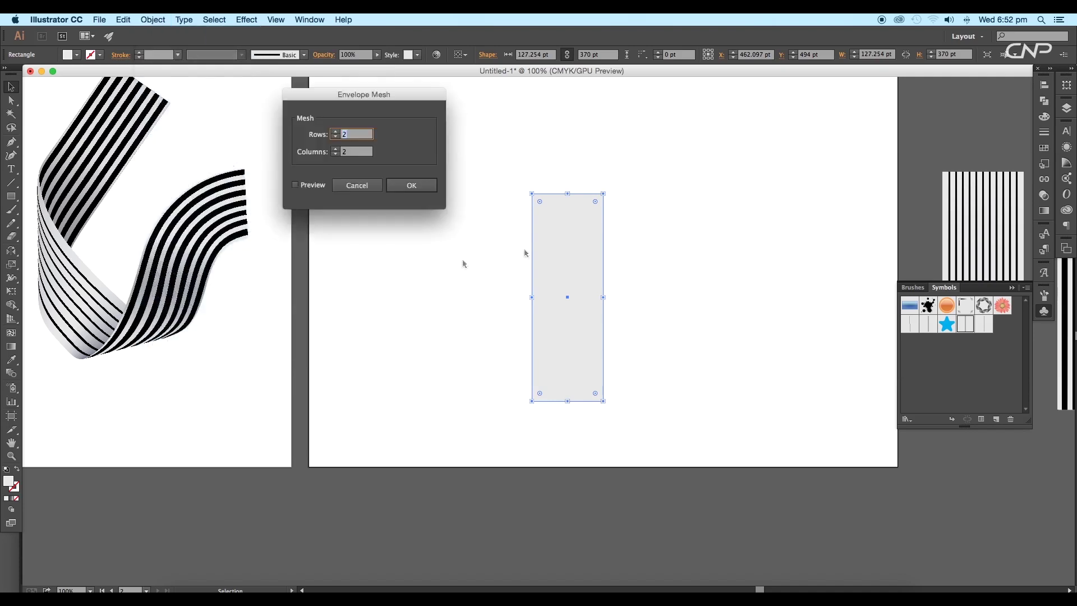
left_click(415, 186)
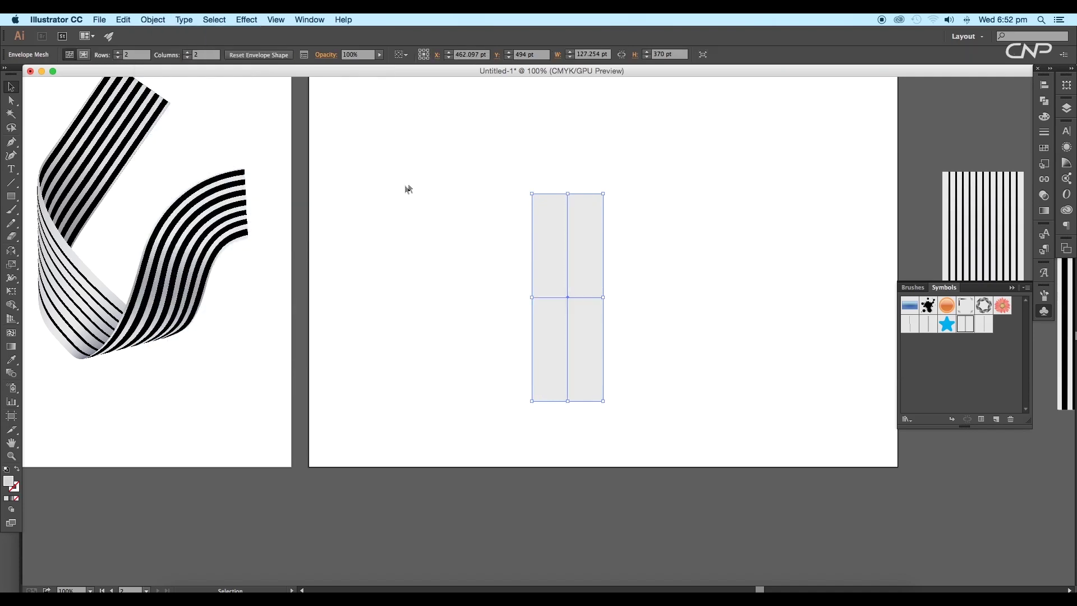
Step: Slope the mesh's upper edge down toward its right corner and smooth its curve with the Direct Selection tool
left_click_drag(499, 237, 585, 226)
scroll(585, 233, "down", 2)
scroll(587, 228, "up", 1)
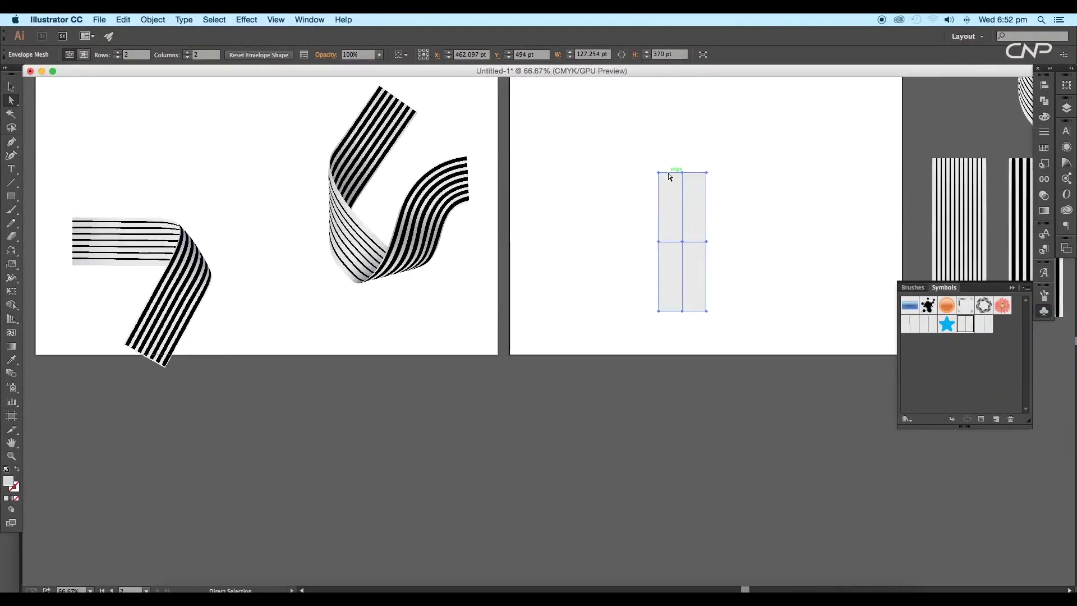
left_click(682, 172)
left_click_drag(706, 172, 706, 191)
left_click_drag(563, 243, 563, 307)
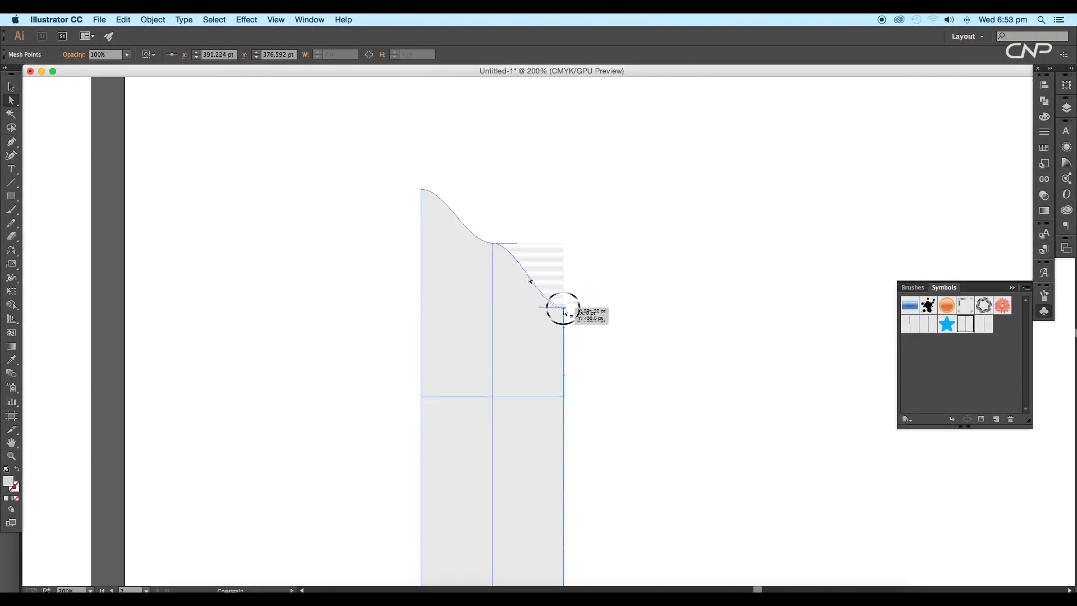
left_click(491, 242)
left_click_drag(516, 242, 517, 269)
key("super+plus")
left_click_drag(671, 259, 706, 225)
left_click_drag(598, 219, 597, 201)
left_click(655, 218)
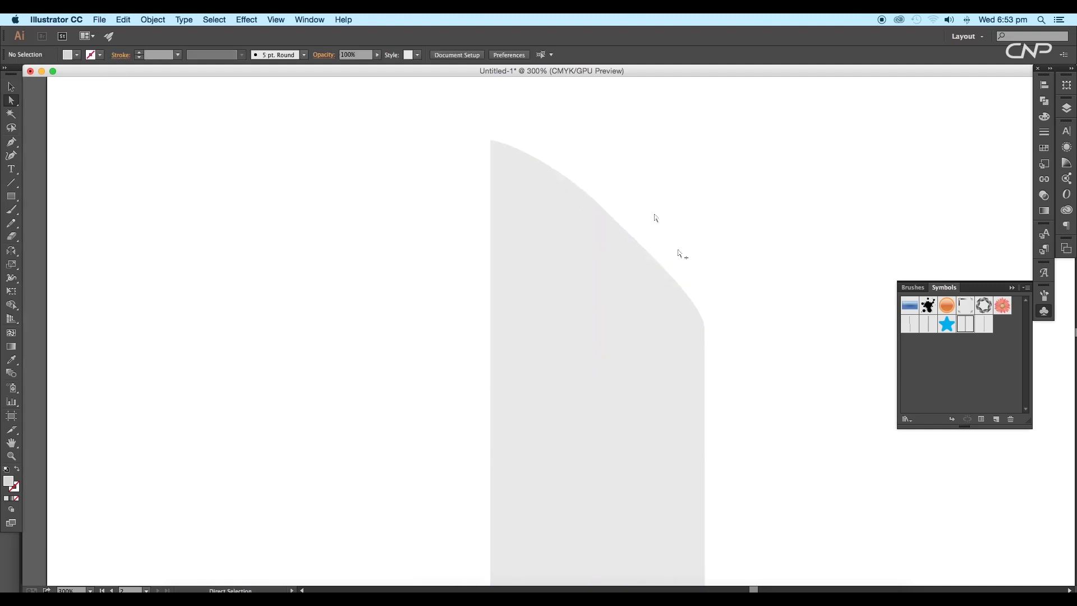
Step: Pull the mesh's upper-left and upper-middle points leftward and curve the lines below them into a pointed, bent end
key("super+minus")
left_click_drag(511, 213, 475, 219)
left_click_drag(475, 287, 501, 247)
left_click_drag(581, 253, 555, 253)
left_click_drag(555, 308, 581, 291)
left_click(656, 272)
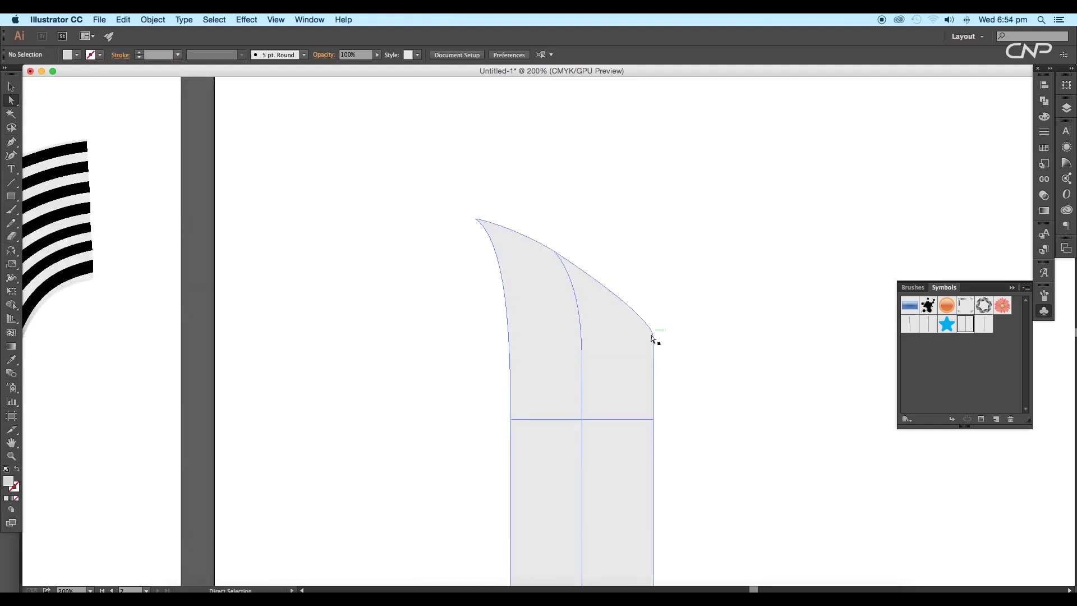
Step: Lower the mesh's upper-right point slightly and round the sloped edge leading into it
left_click_drag(654, 337, 653, 353)
left_click_drag(653, 339, 649, 305)
left_click(653, 352)
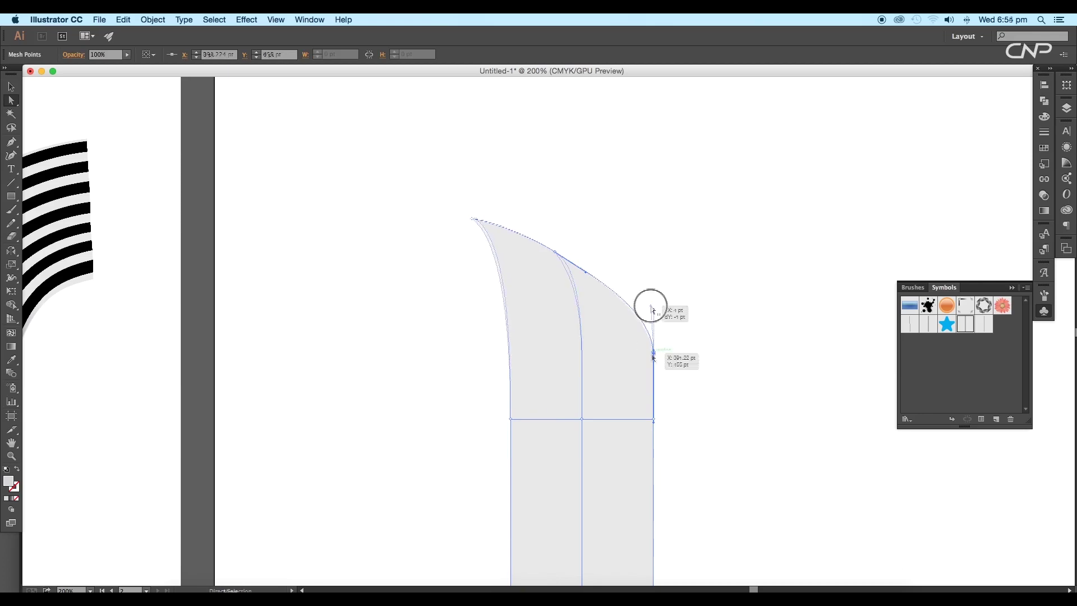
left_click_drag(557, 256, 587, 270)
left_click(619, 290)
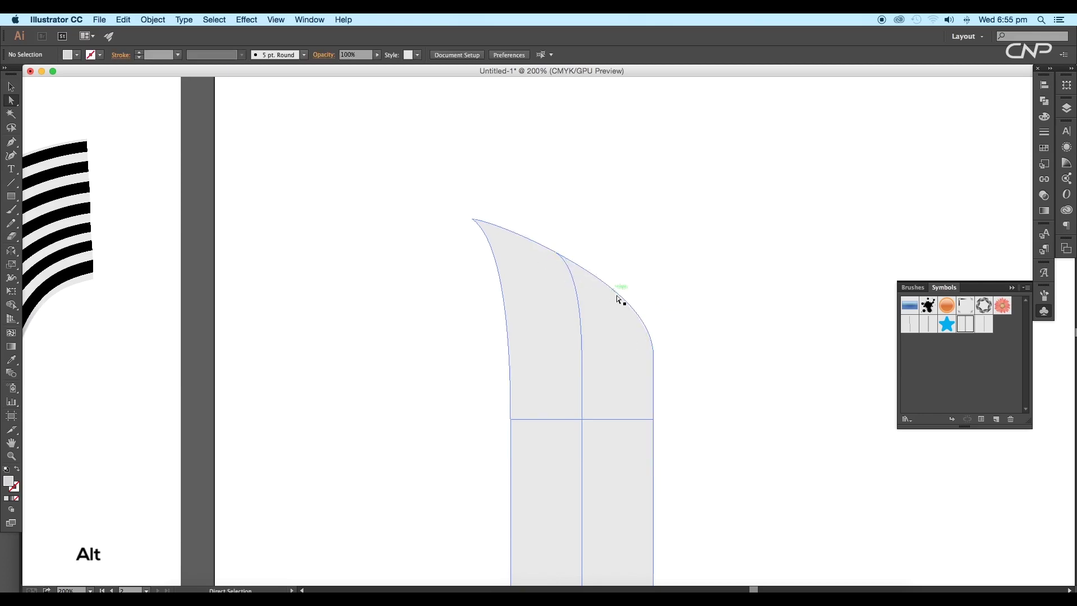
Step: Duplicate the curved mesh to its left and reflect the copy across the vertical axis
scroll(623, 297, "down", 2)
key("v")
left_click(677, 344)
left_click_drag(693, 351, 581, 356)
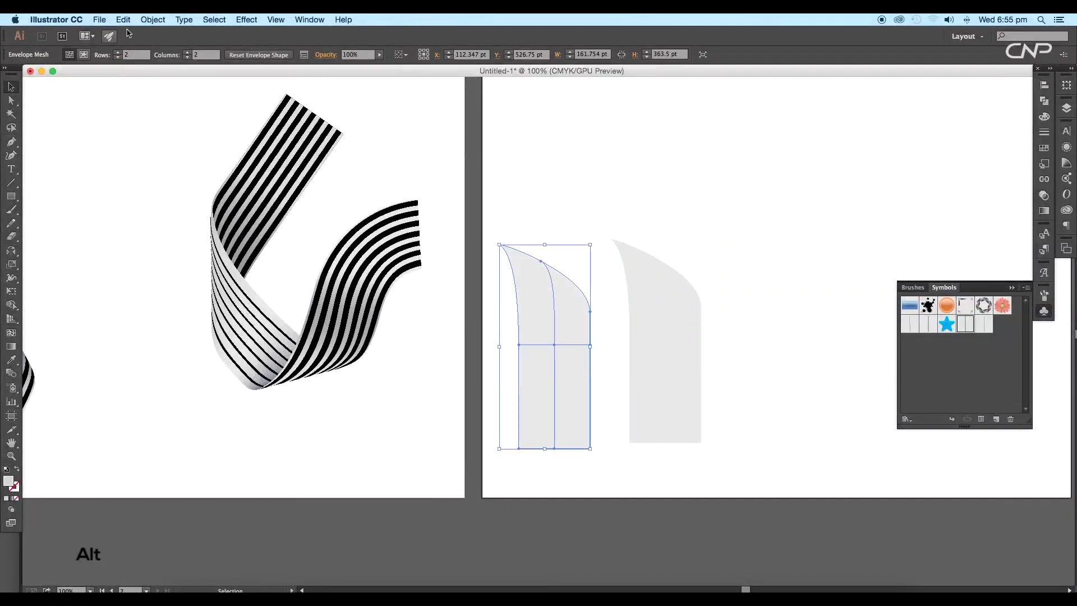
double_click(12, 254)
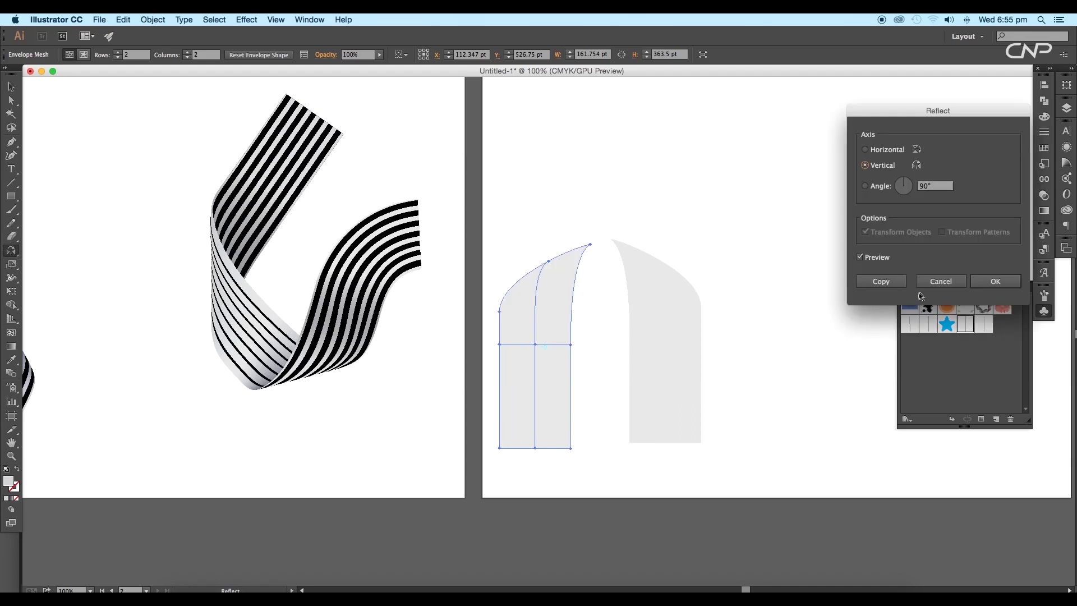
left_click(987, 288)
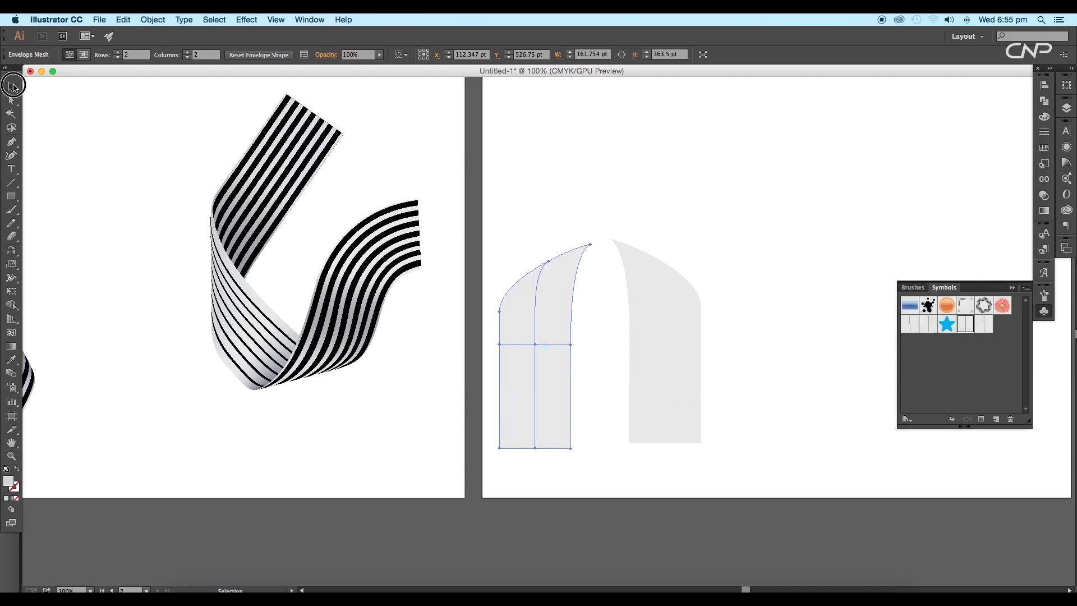
Step: Join the reflected section to the original at the upper fold and rotate the pieces into a folded ribbon shape
left_click_drag(593, 242, 615, 247)
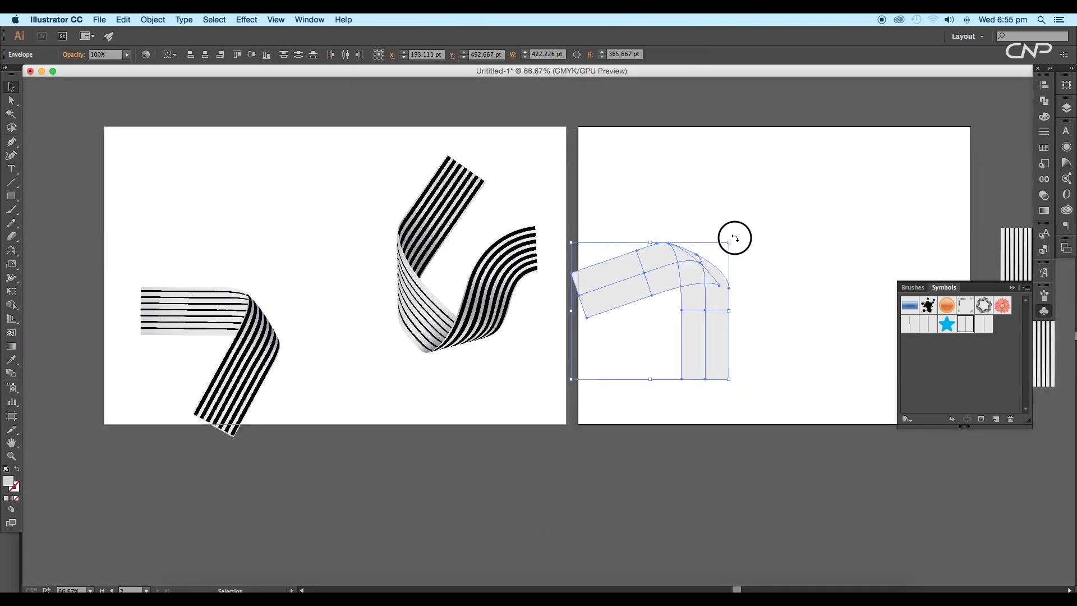
left_click_drag(735, 238, 759, 250)
key("super+plus")
right_click(736, 421)
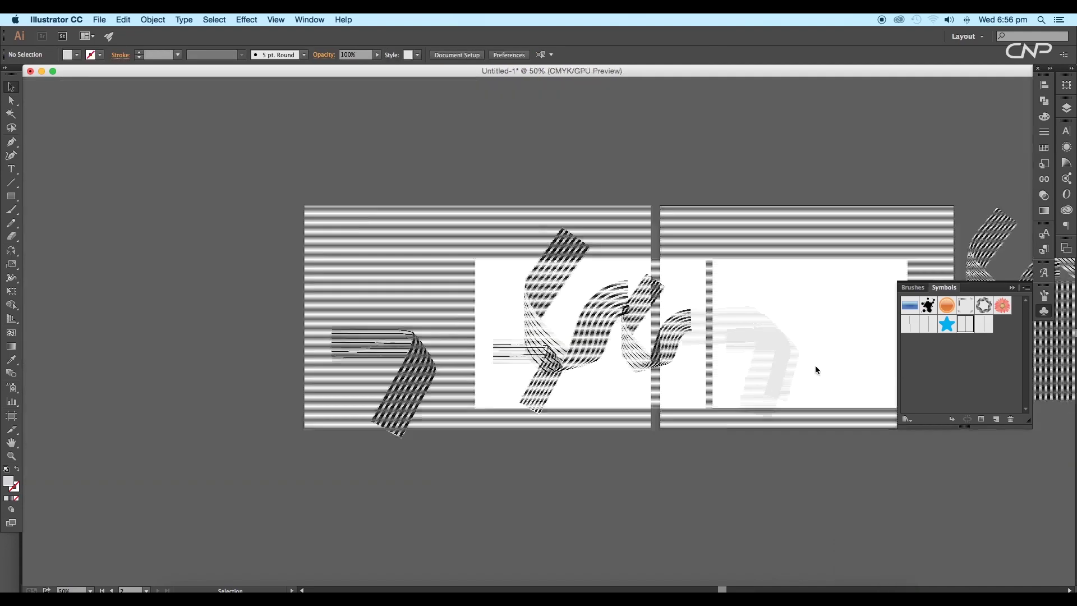
Step: Place a copy of the thick-striped group on the second artboard, behind the folded shape's lower section
key("super+minus")
left_click_drag(816, 367, 617, 323)
key("super+plus")
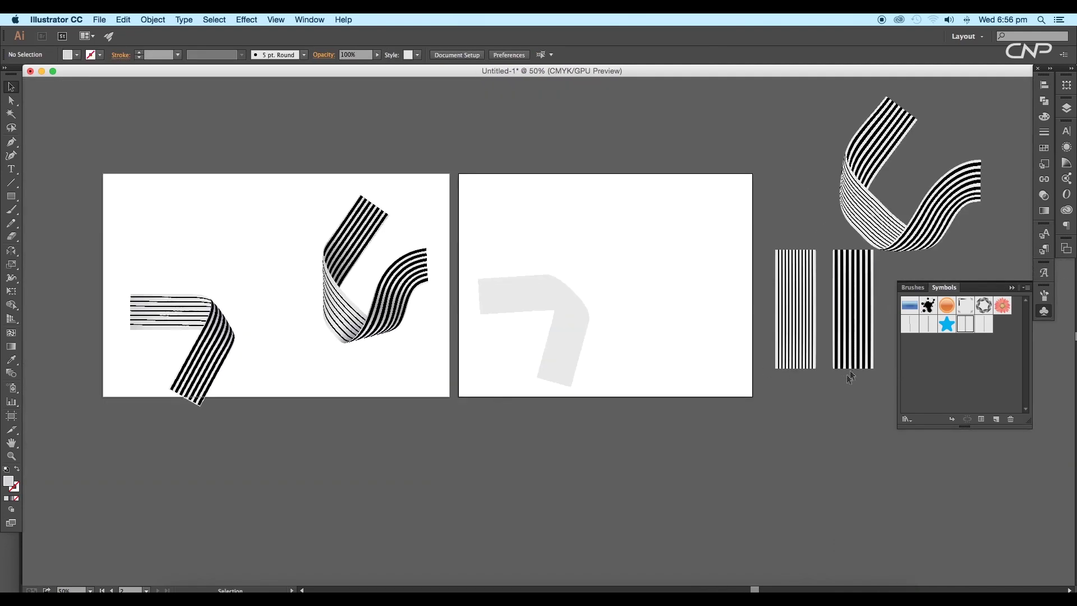
left_click_drag(853, 339, 542, 349)
left_click(607, 367)
left_click_drag(607, 367, 538, 349)
left_click(637, 300)
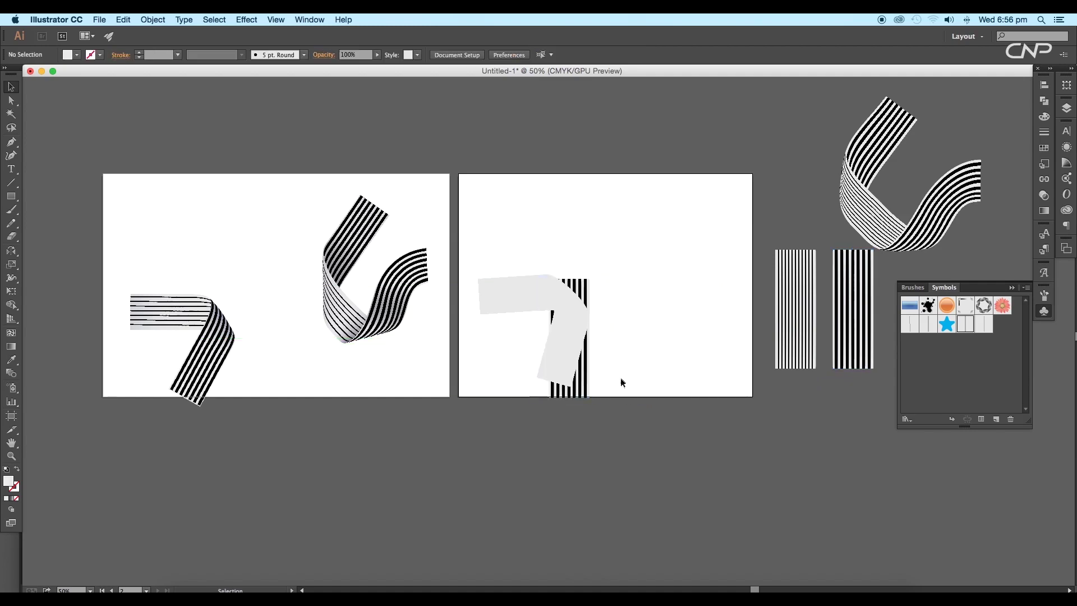
Step: Envelope-distort the thick-striped copy with the folded shape's lower mesh section as the top object
left_click_drag(619, 379, 512, 325)
key("super+plus")
key("super+plus")
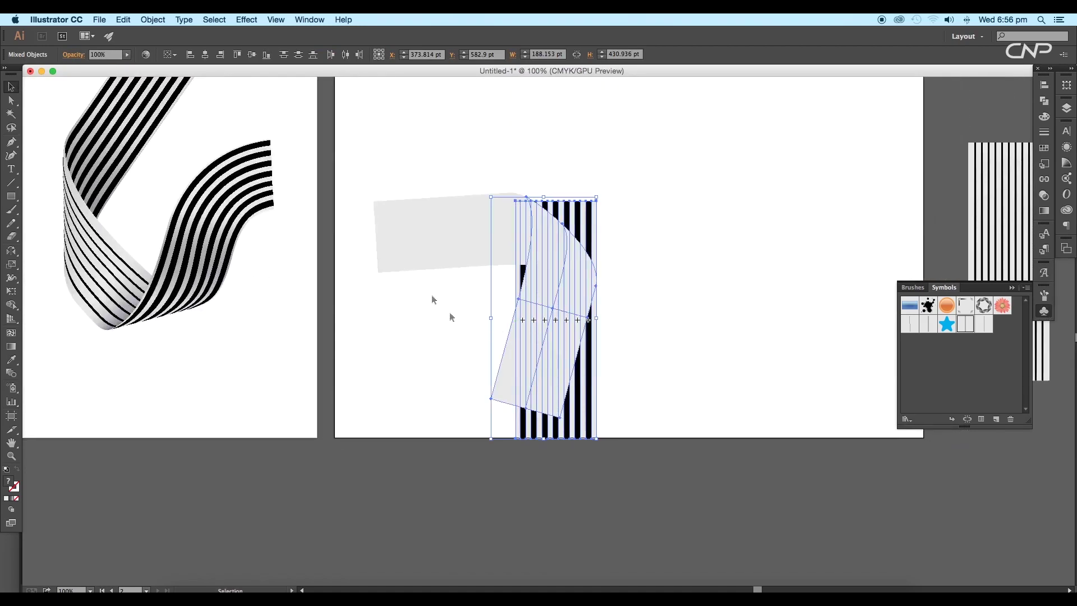
left_click(154, 19)
mouse_move(185, 274)
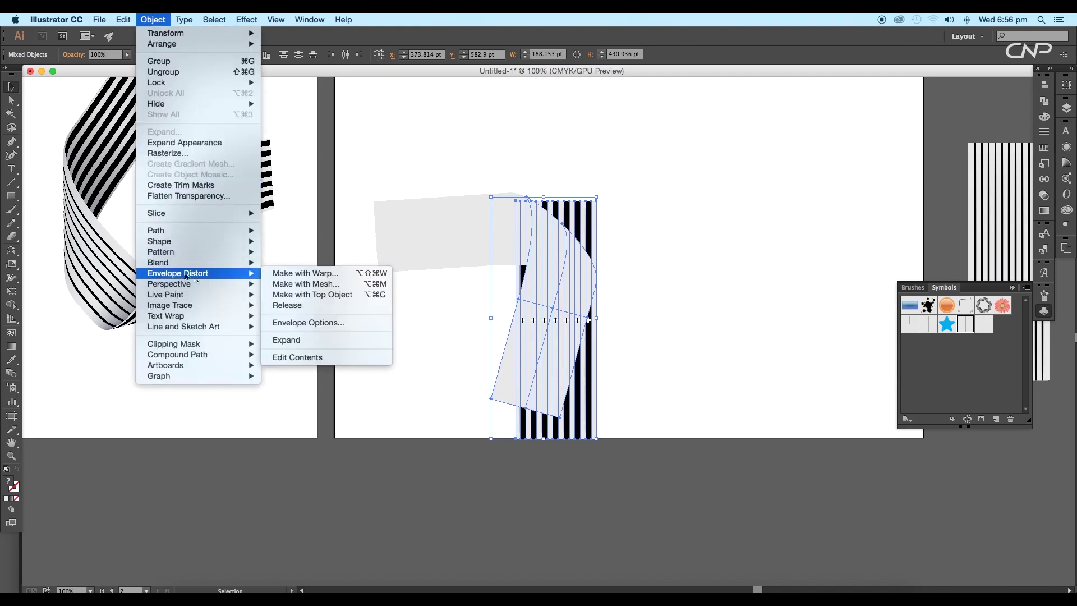
left_click(307, 295)
left_click(696, 330)
Step: Raise the thick-striped section's outer fold point and adjust its handles to round the corner
left_click_drag(627, 328, 669, 334)
scroll(653, 297, "up", 3)
left_click(552, 286)
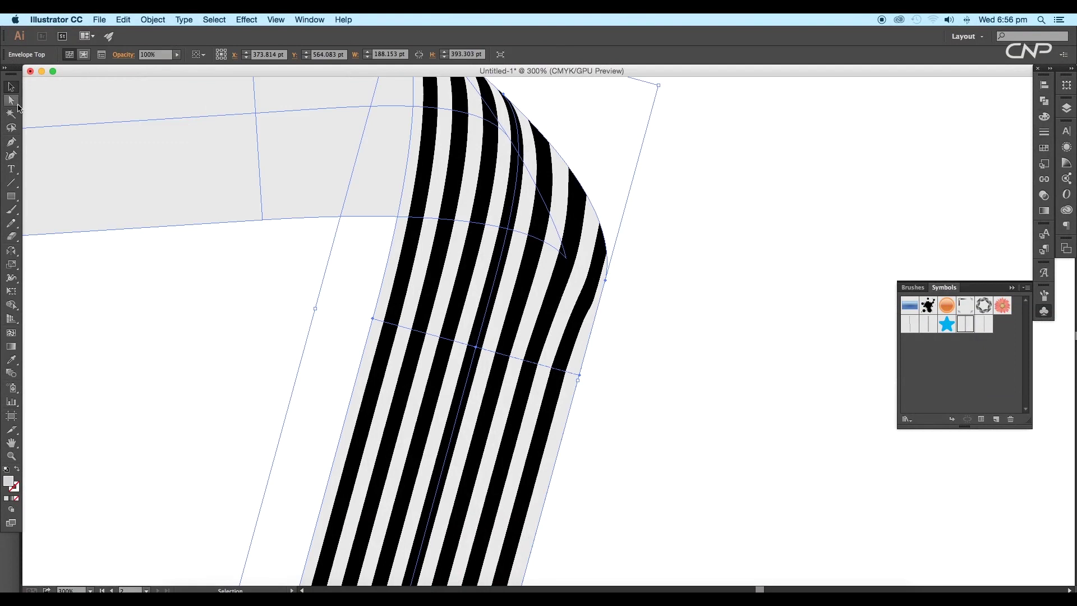
left_click_drag(605, 279, 597, 216)
left_click_drag(577, 304, 609, 267)
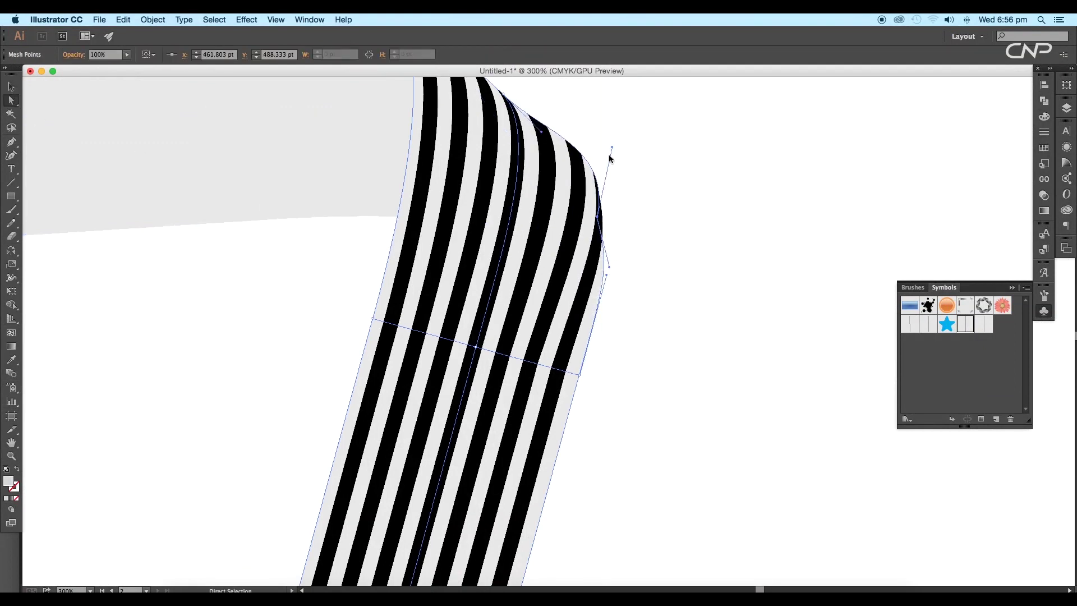
left_click_drag(612, 146, 580, 168)
left_click(623, 215)
scroll(625, 220, "down", 3)
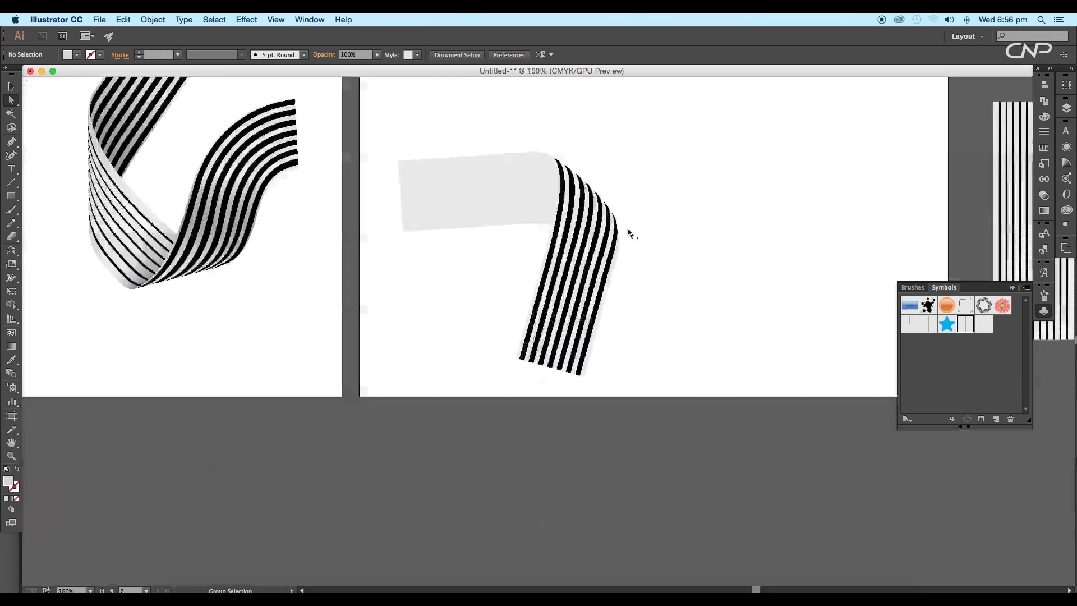
Step: Move the plain section's upper fold point onto the thick-striped section's corner and smooth the curve on both sides
left_click_drag(630, 232, 721, 265)
scroll(630, 180, "up", 3)
left_click_drag(624, 180, 677, 198)
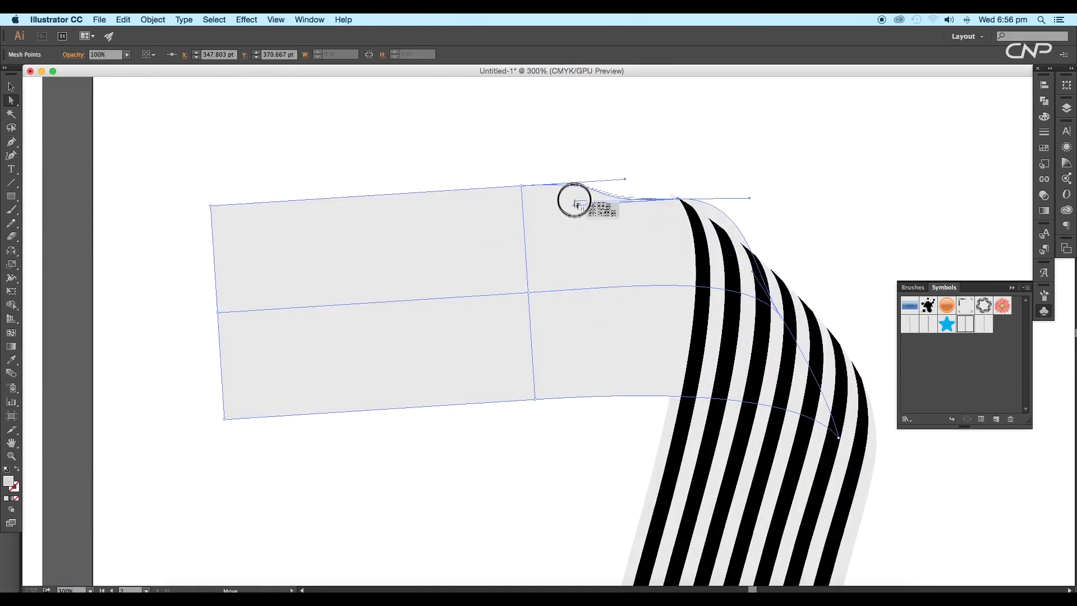
left_click_drag(576, 204, 641, 178)
left_click_drag(749, 198, 734, 246)
left_click(645, 149)
key("v")
scroll(392, 201, "down", 3)
scroll(529, 270, "left", 3)
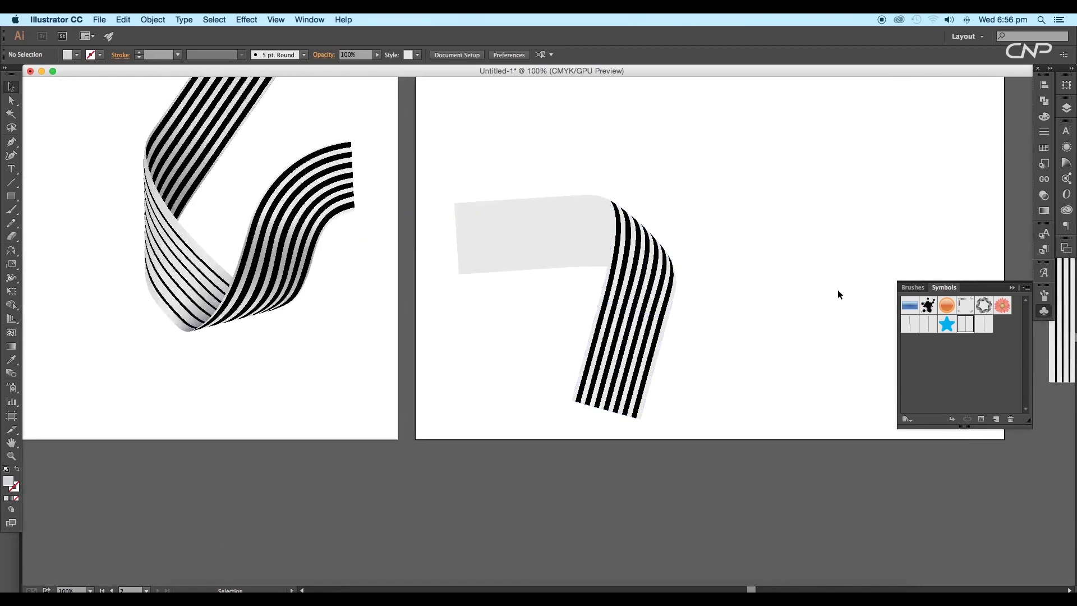
Step: Place a copy of the thin-striped group over the area of the folded ribbon's plain section
scroll(802, 277, "down", 2)
scroll(774, 279, "right", 3)
left_click(856, 262)
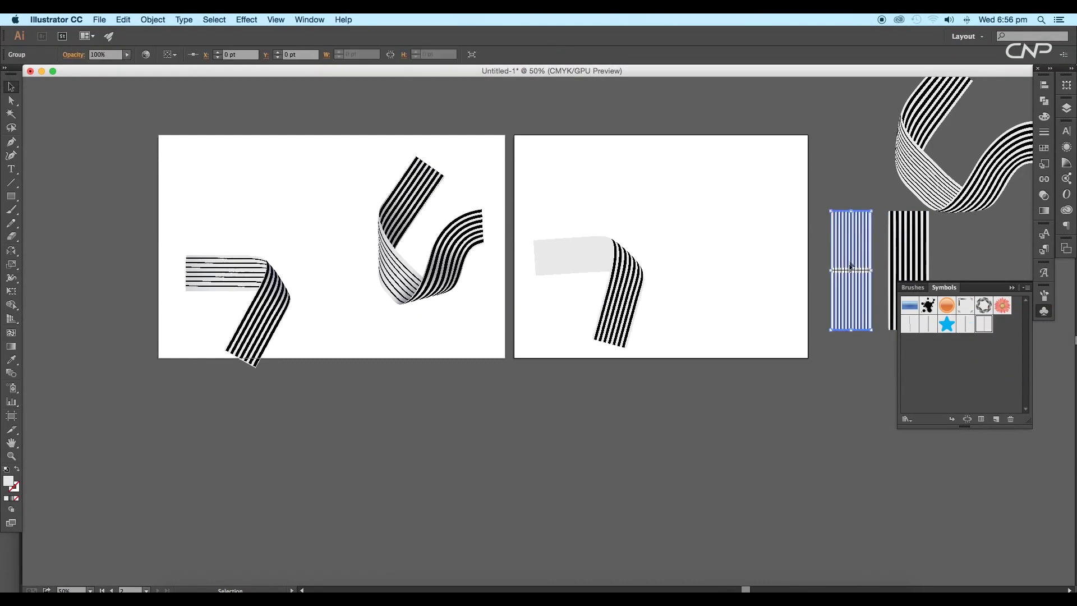
left_click_drag(855, 262, 581, 246)
scroll(578, 245, "up", 4)
Step: Envelope-distort the thin-striped copy with the plain horizontal mesh section as the top object
left_click_drag(394, 196, 501, 283)
left_click(153, 20)
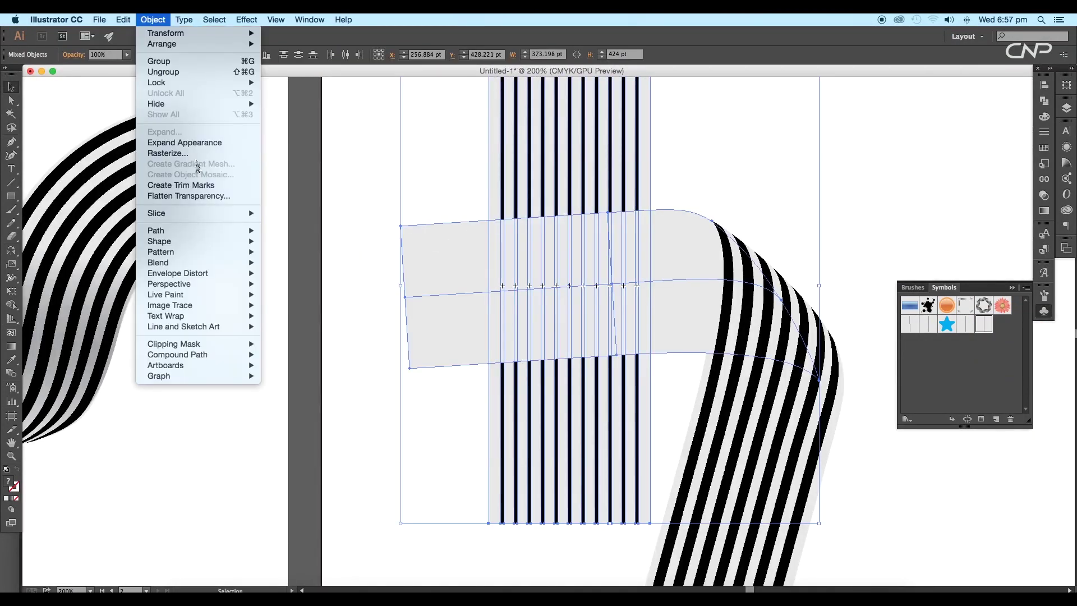
mouse_move(224, 274)
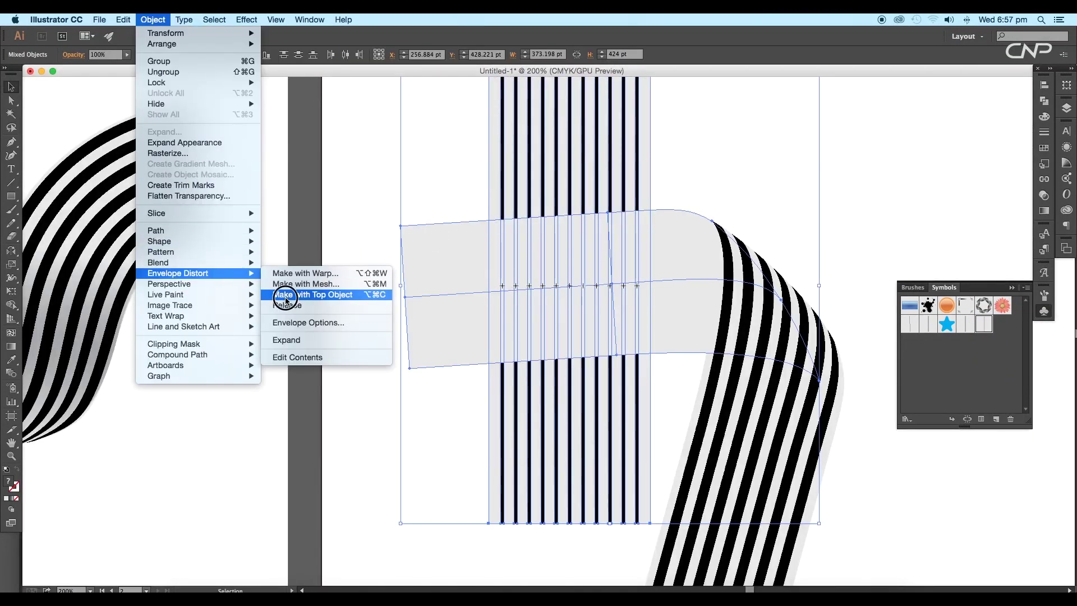
left_click(284, 294)
key("super+minus")
left_click(404, 175)
Step: Move the finished curved ribbon from the empty area back onto the second artboard, beside the folded ribbon
key("super+minus")
key("super+minus")
key("super+minus")
key("super+minus")
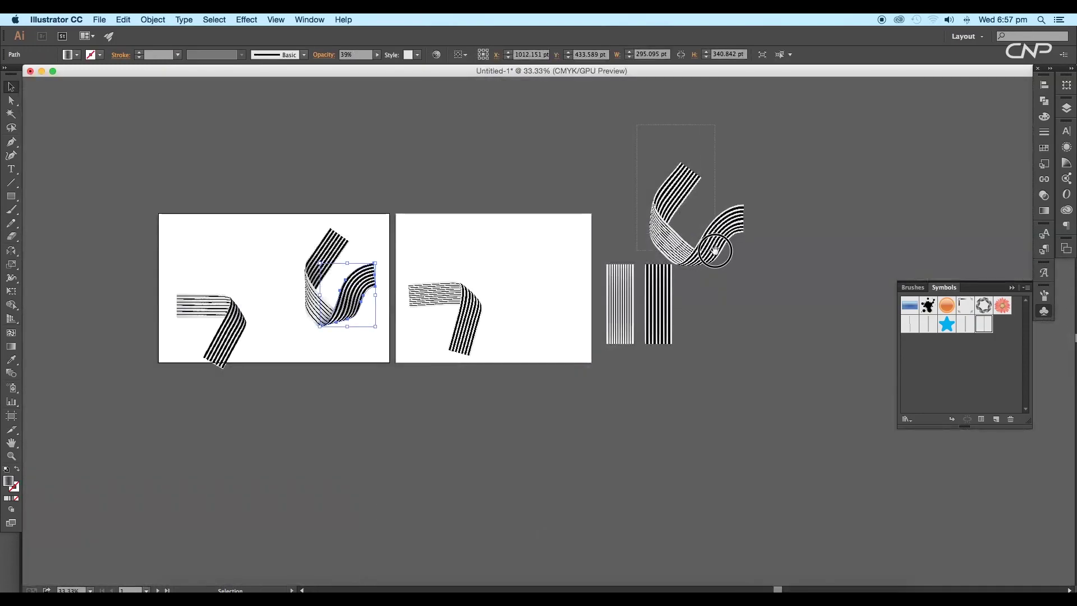
left_click_drag(717, 248, 551, 186)
left_click(566, 211)
scroll(567, 210, "up", 1)
scroll(583, 221, "up", 2)
Step: Duplicate the curved ribbon's wavy thick-striped section in place and release the copy's envelope
left_click(610, 257)
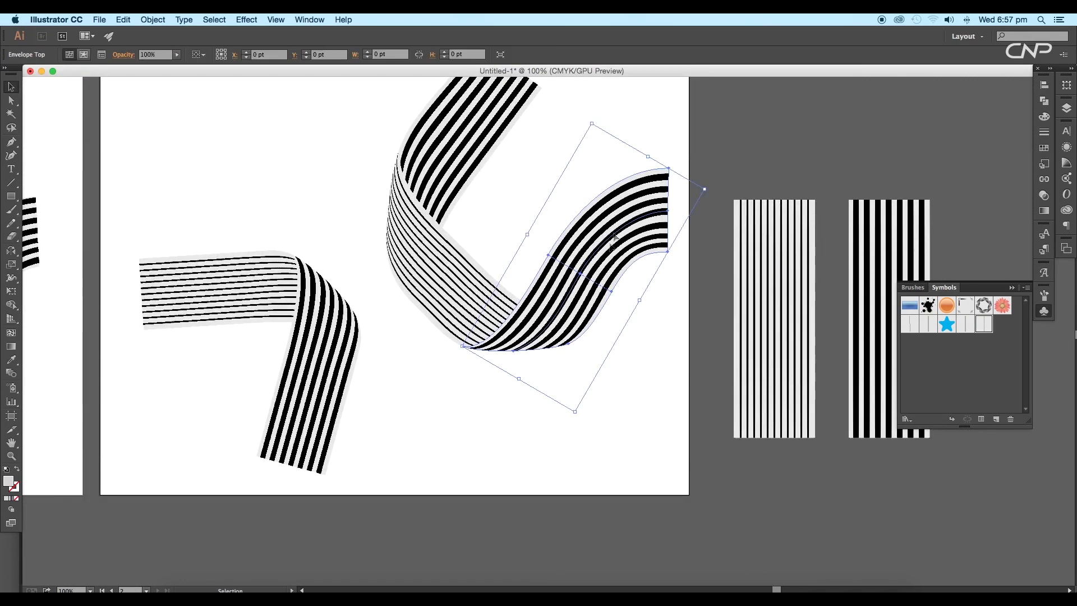
key("super+c")
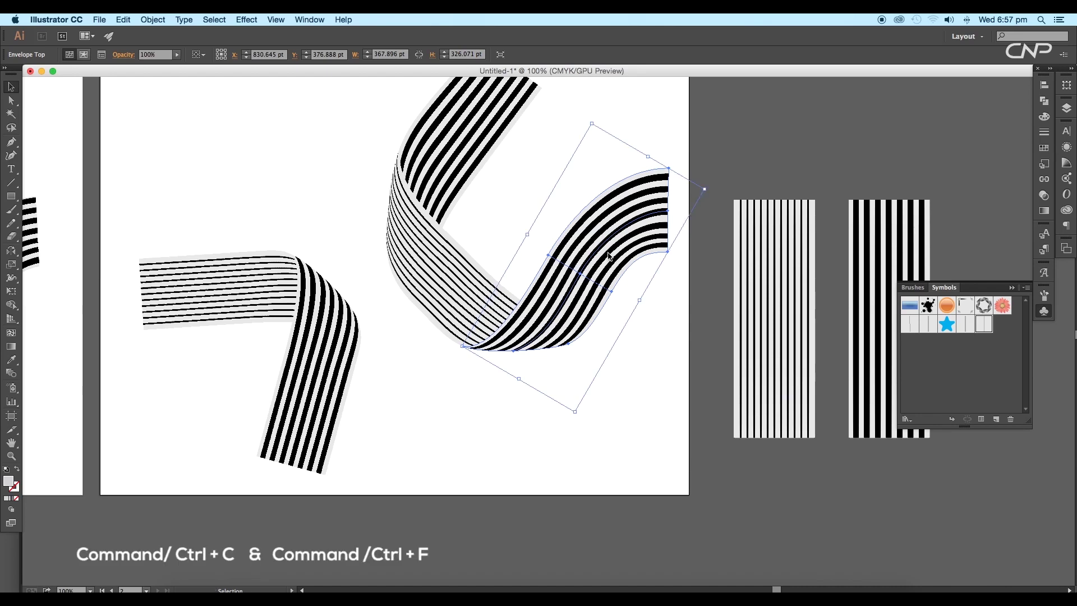
left_click(163, 19)
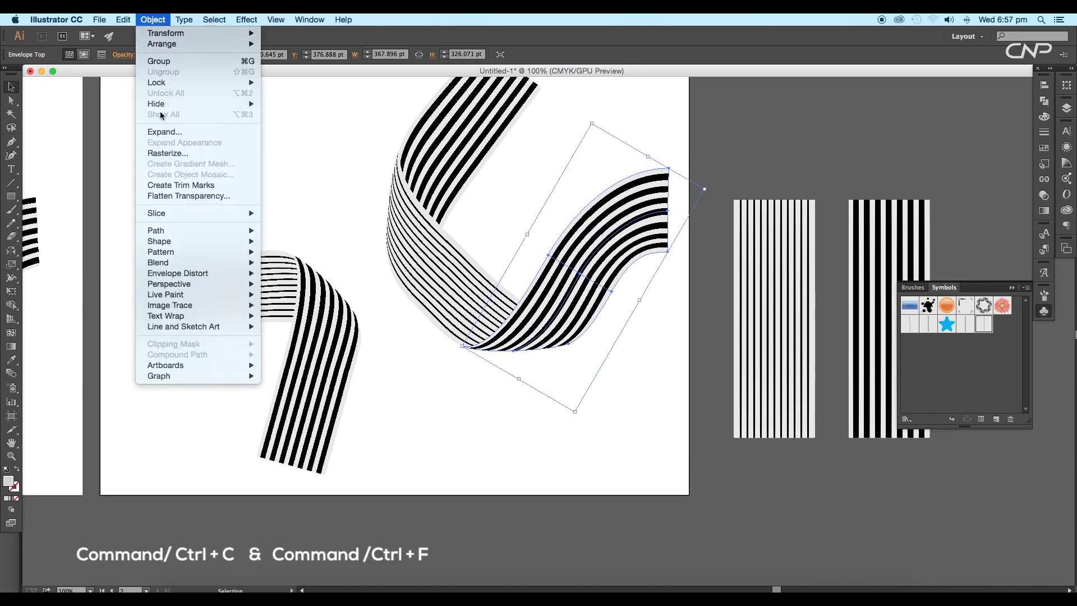
mouse_move(211, 274)
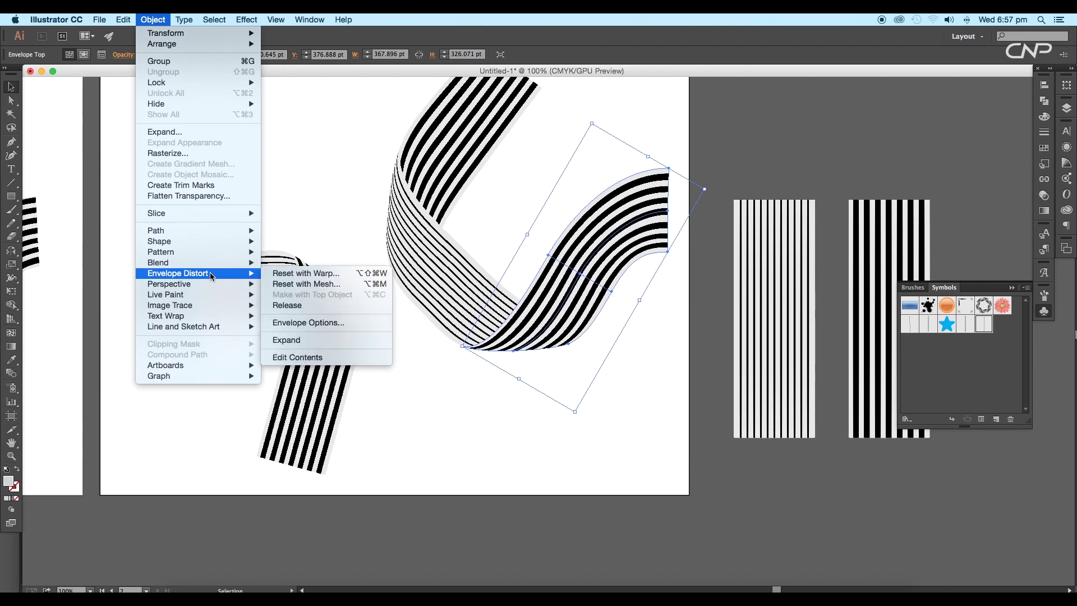
left_click(292, 306)
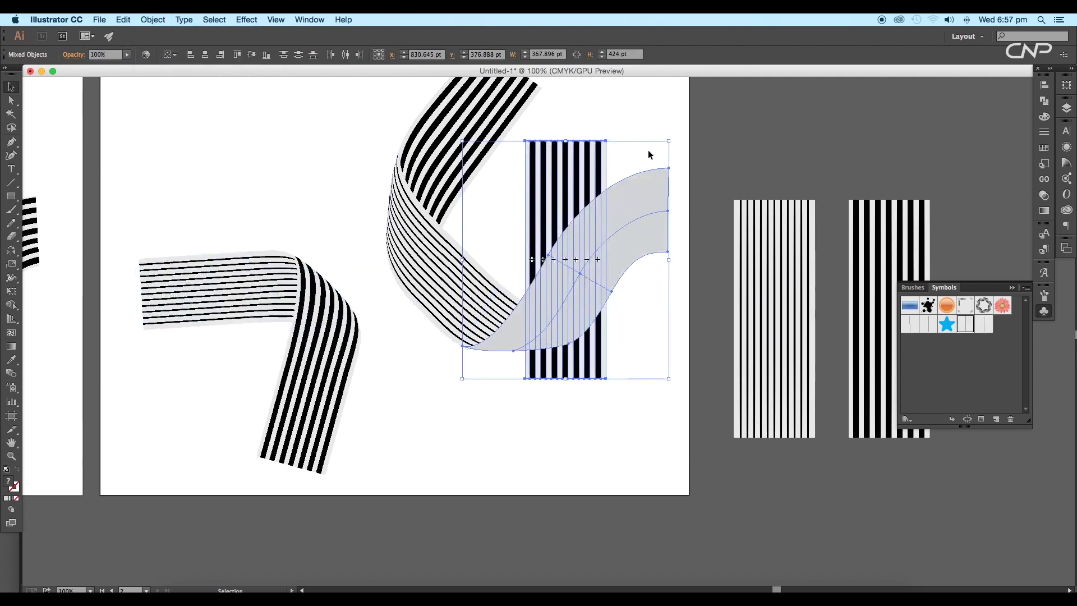
Step: Delete the thick-striped group freed from the envelope and select the remaining wavy mesh shape
left_click(630, 157)
left_click(568, 171)
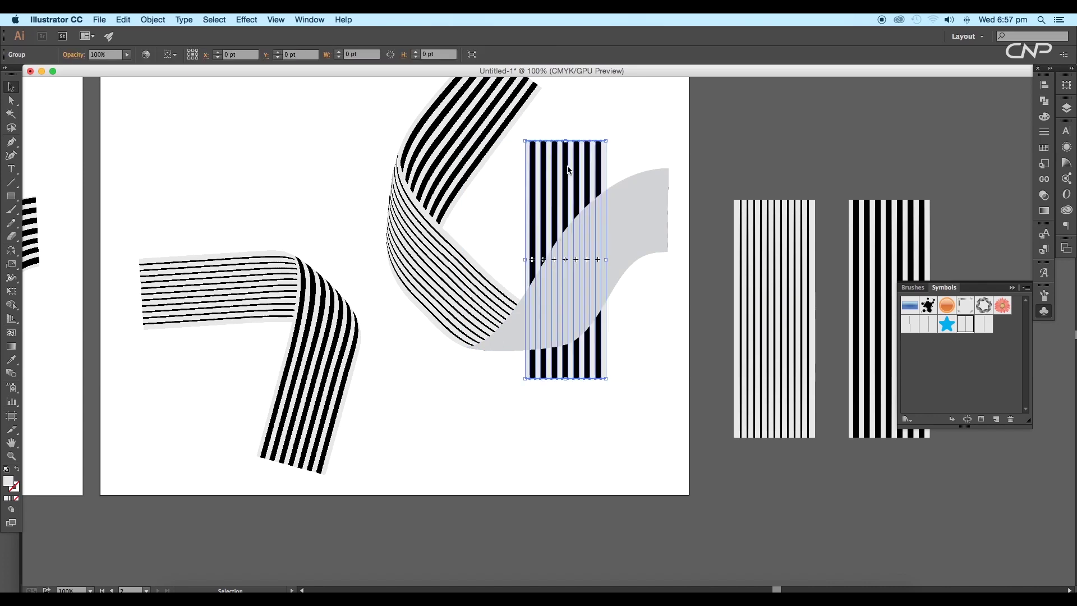
key("Delete")
left_click(605, 230)
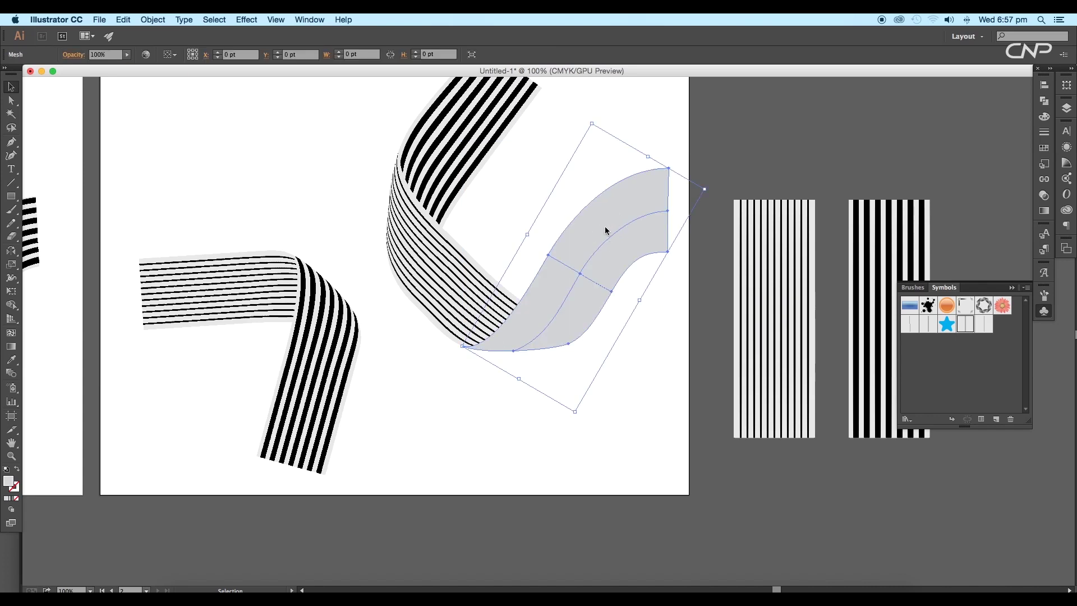
Step: Create a 0 pt offset path with miter joins from the wavy mesh shape, then delete the original mesh
left_click(161, 23)
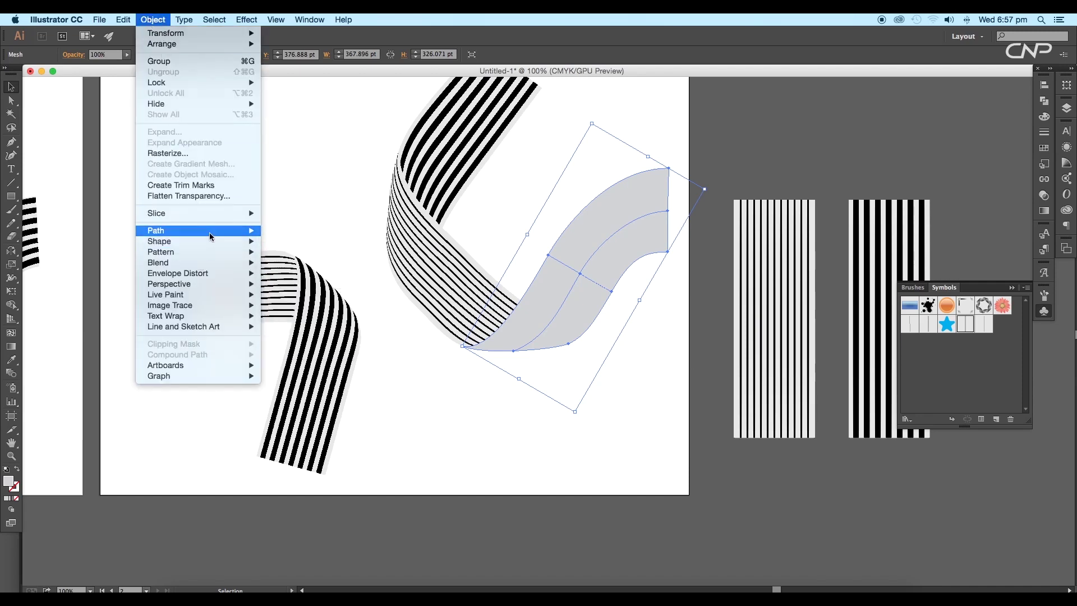
mouse_move(236, 234)
left_click(280, 269)
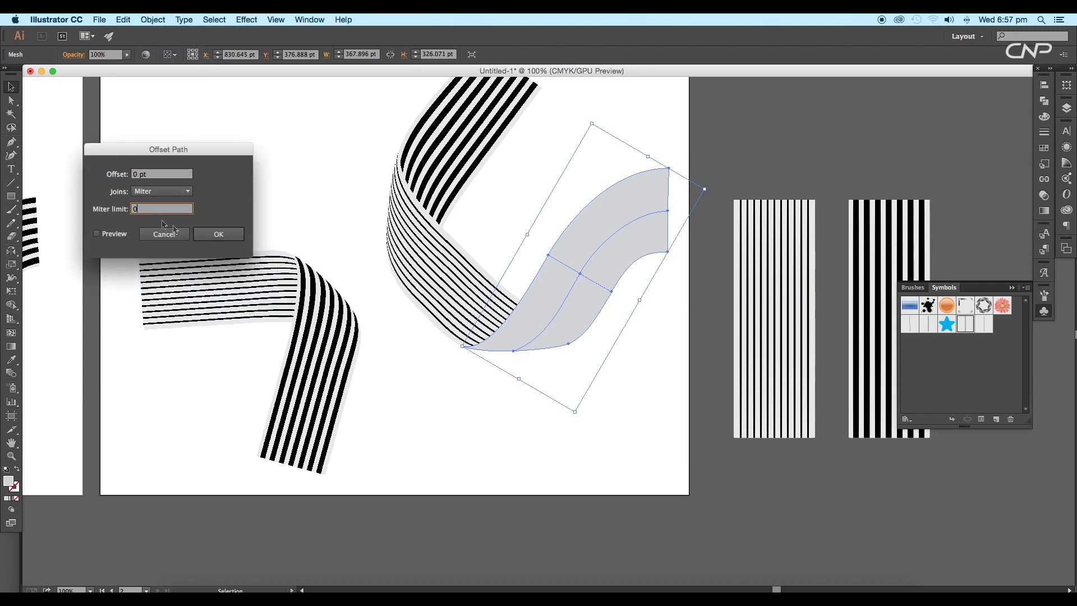
left_click(217, 241)
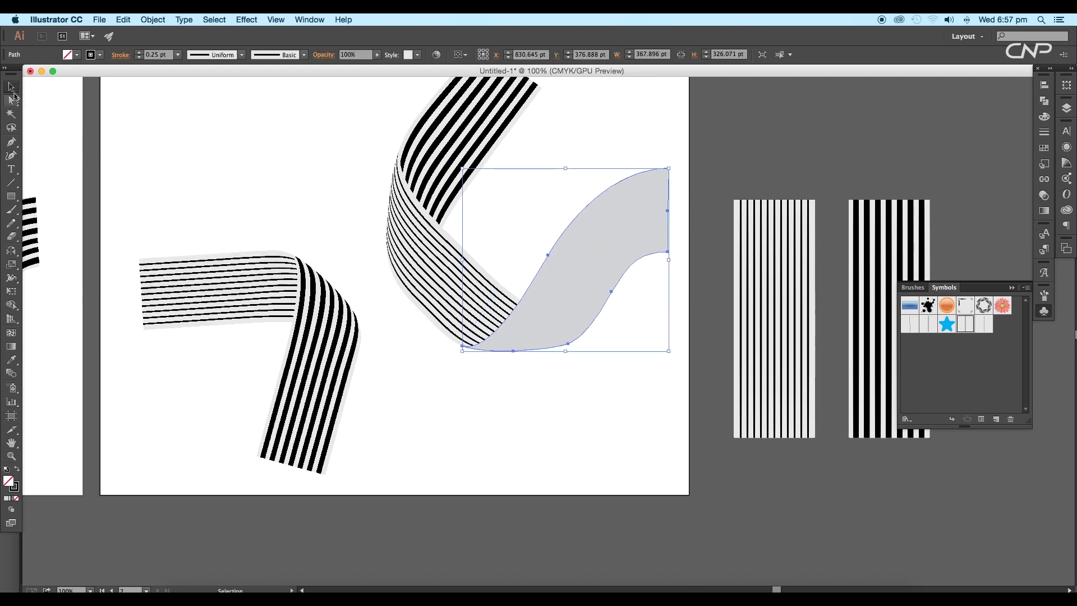
left_click_drag(603, 289, 646, 364)
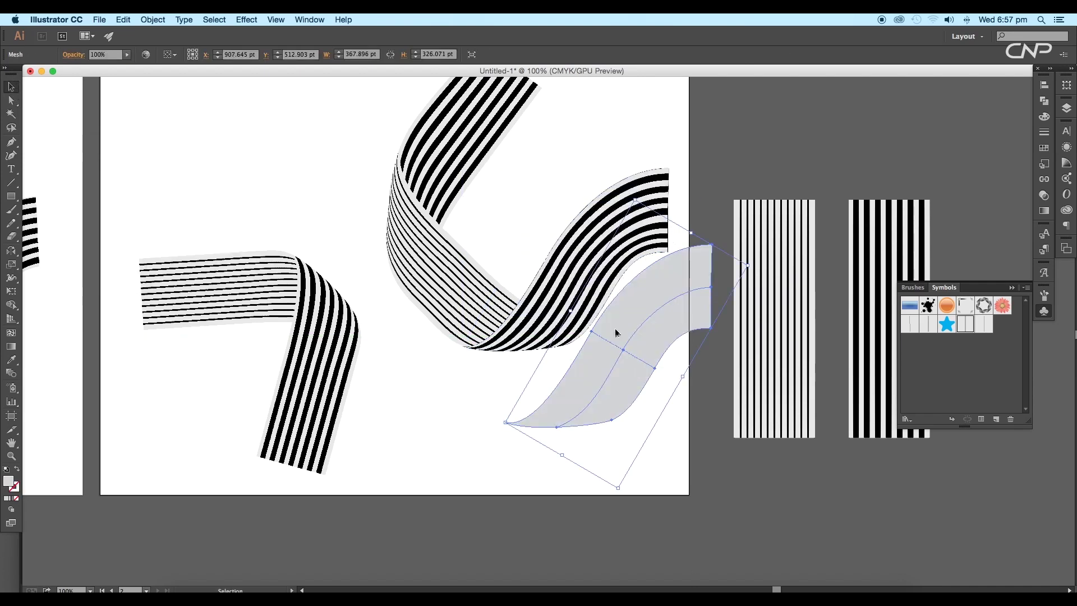
left_click(568, 230)
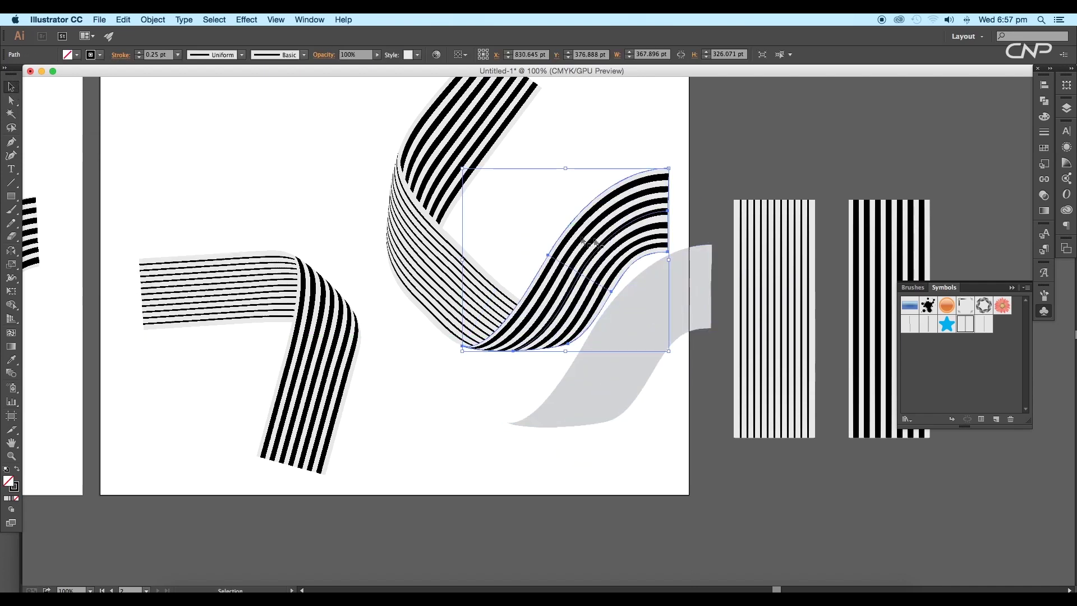
key("Delete")
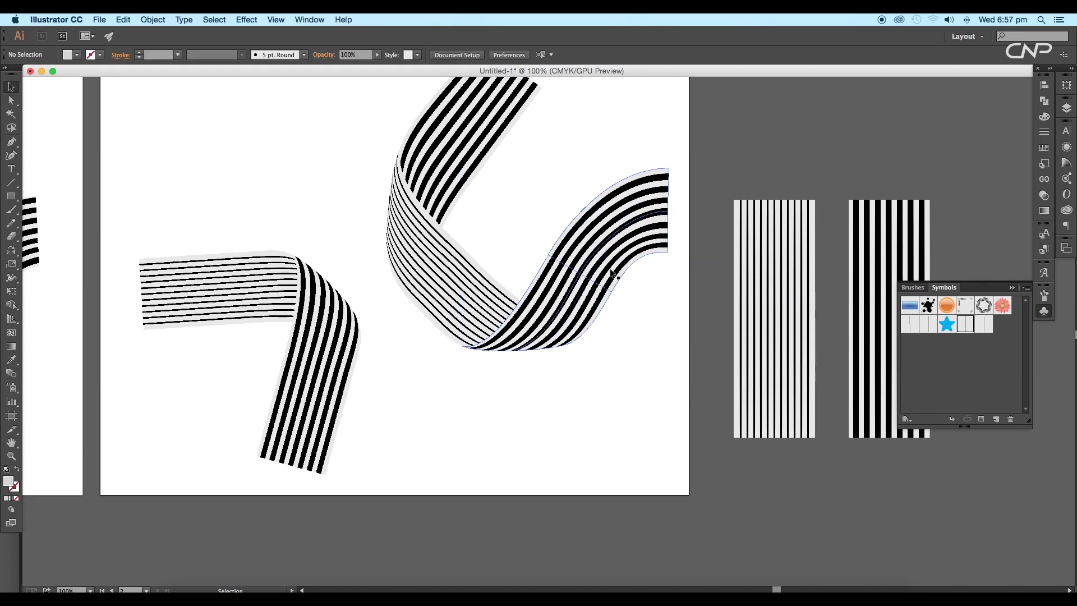
Step: Give the wavy outline a linear gradient fill with no stroke, running diagonally across the section's lower bend
left_click(620, 278)
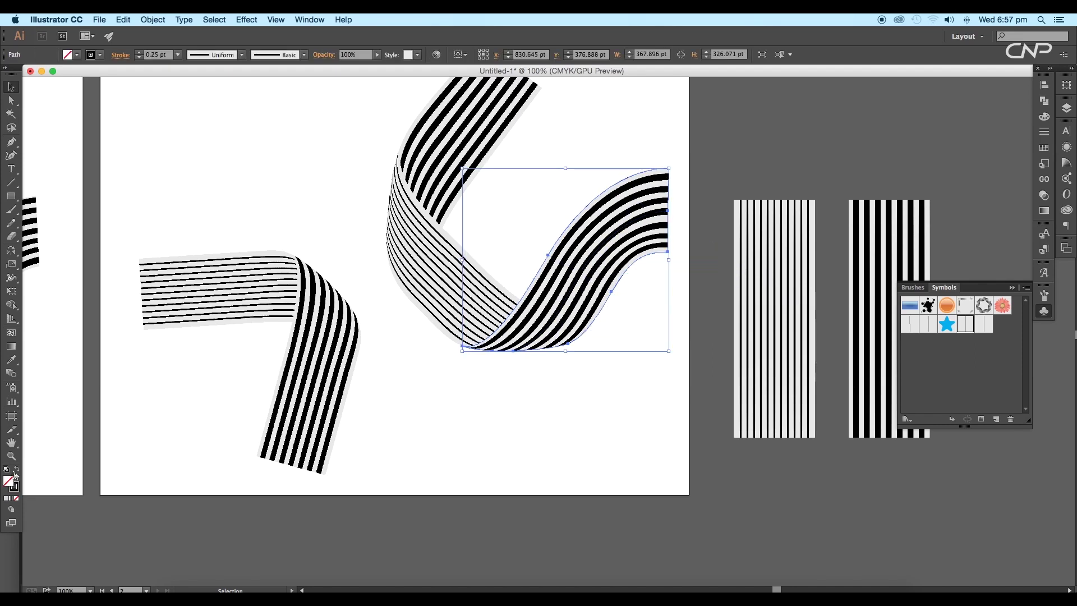
left_click(16, 469)
left_click(11, 499)
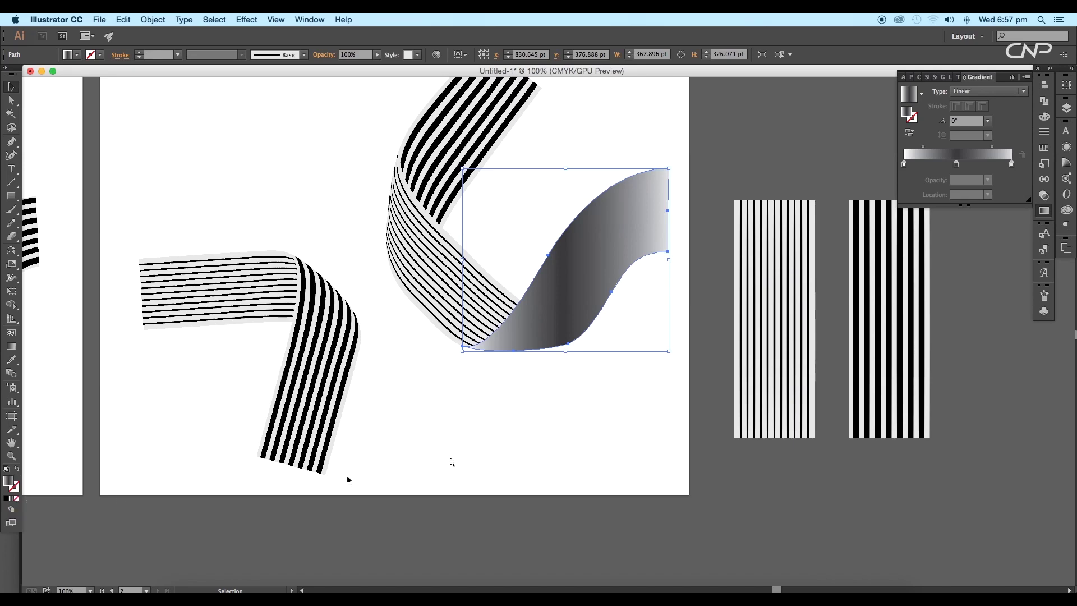
key("g")
left_click_drag(607, 248, 542, 325)
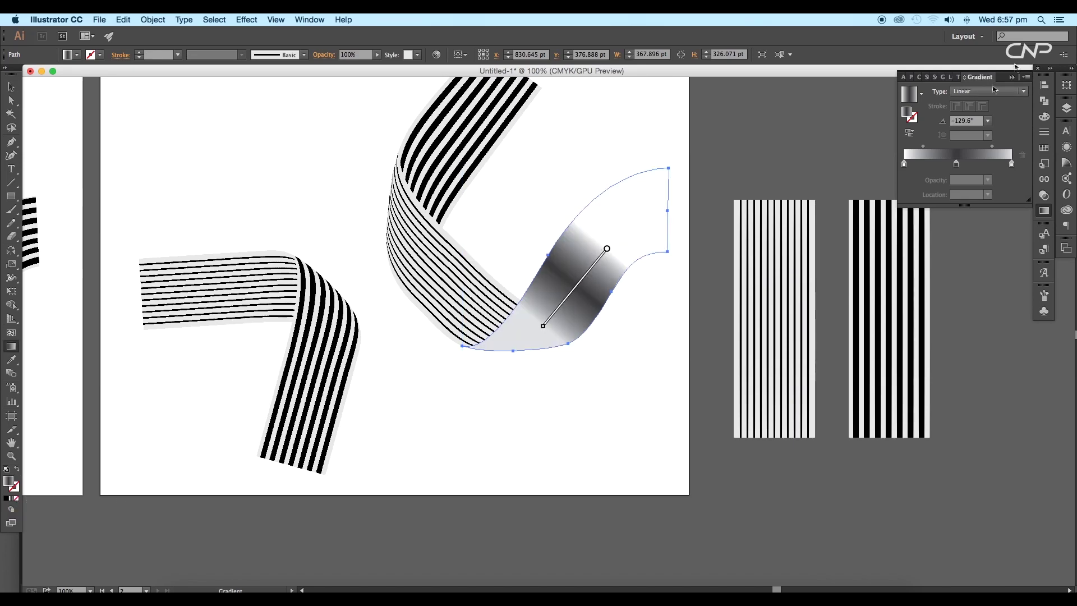
left_click(952, 156)
left_click_drag(952, 153, 954, 154)
left_click_drag(588, 274, 629, 266)
Step: Set the wavy gradient shape's blend mode to Multiply and redraw its gradient steeply down across the lower bend
left_click(1043, 195)
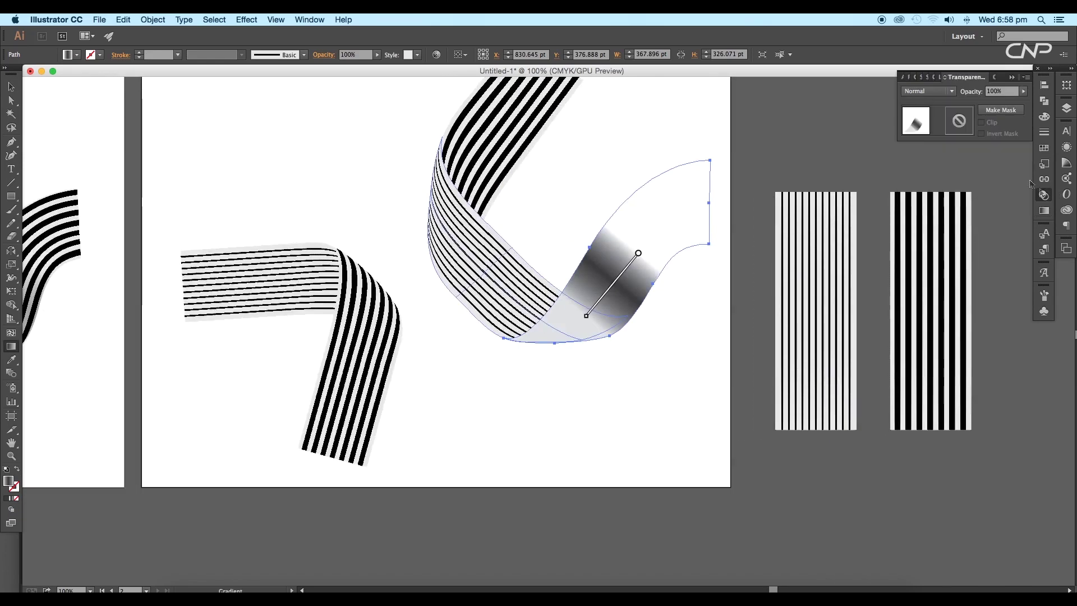
left_click(929, 90)
left_click(922, 115)
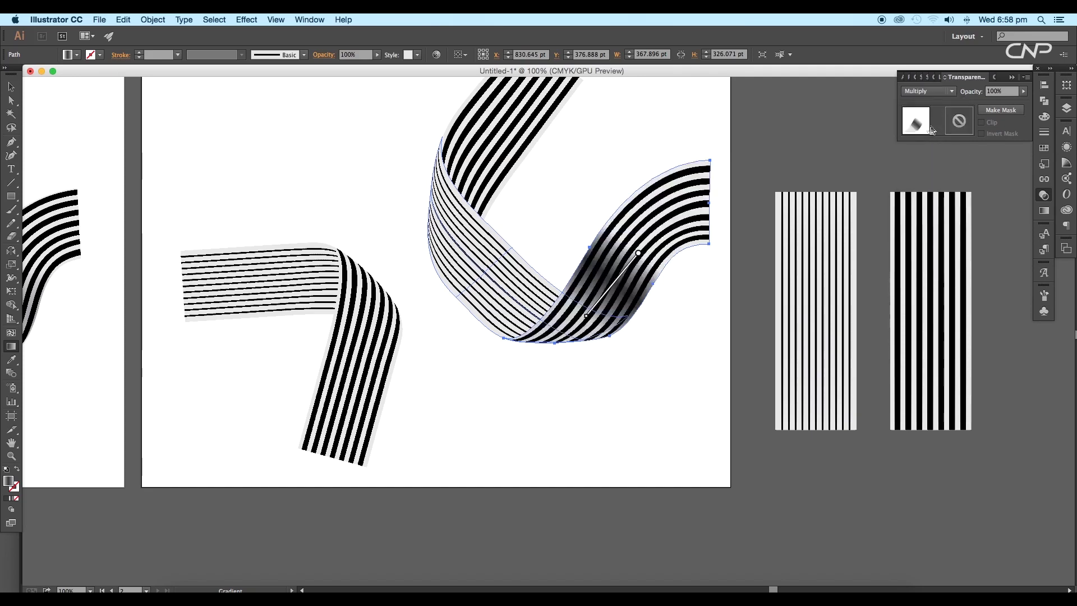
left_click_drag(643, 222, 582, 332)
mouse_move(633, 247)
left_mouse_down()
mouse_move(577, 336)
mouse_move(704, 315)
left_mouse_up()
left_click_drag(754, 220, 713, 323)
left_click_drag(748, 219, 722, 315)
Step: Adjust the wavy shape's gradient stops, moving the first midpoint to 22.65%, and reduce the shape's opacity to 50%
left_click(1043, 210)
mouse_move(1004, 161)
left_mouse_down()
mouse_move(961, 154)
mouse_move(998, 149)
left_mouse_up()
left_click_drag(924, 147, 917, 147)
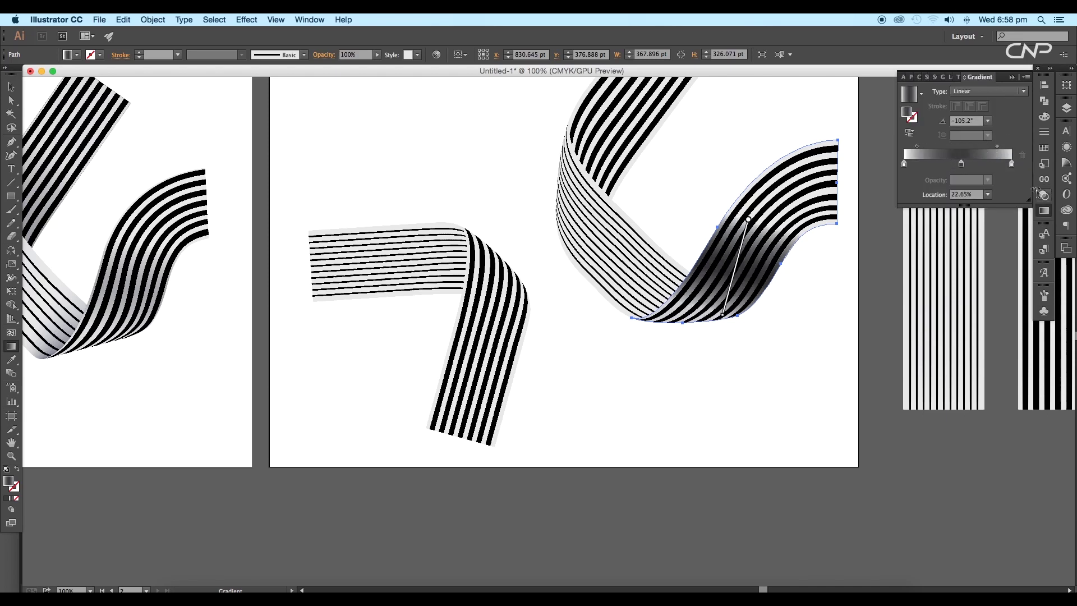
left_click(1044, 194)
left_click(1023, 92)
left_click_drag(1024, 102, 1000, 103)
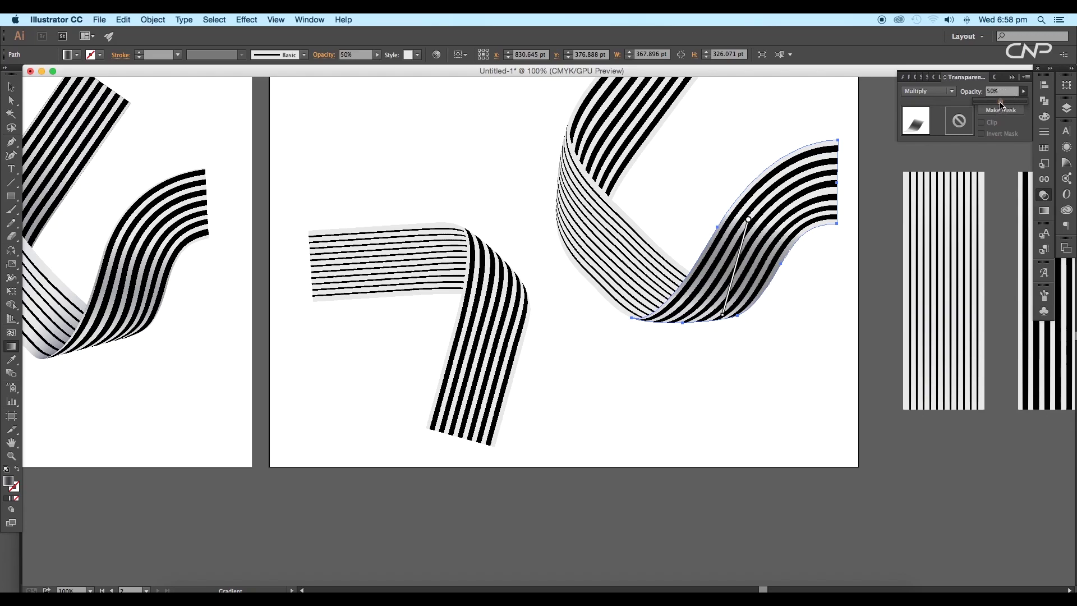
Step: Duplicate the curved ribbon's upper thick-striped section in place and release the copy's envelope
left_click(11, 86)
left_click(396, 359)
left_click_drag(625, 340, 649, 366)
left_click(690, 243)
left_click(152, 20)
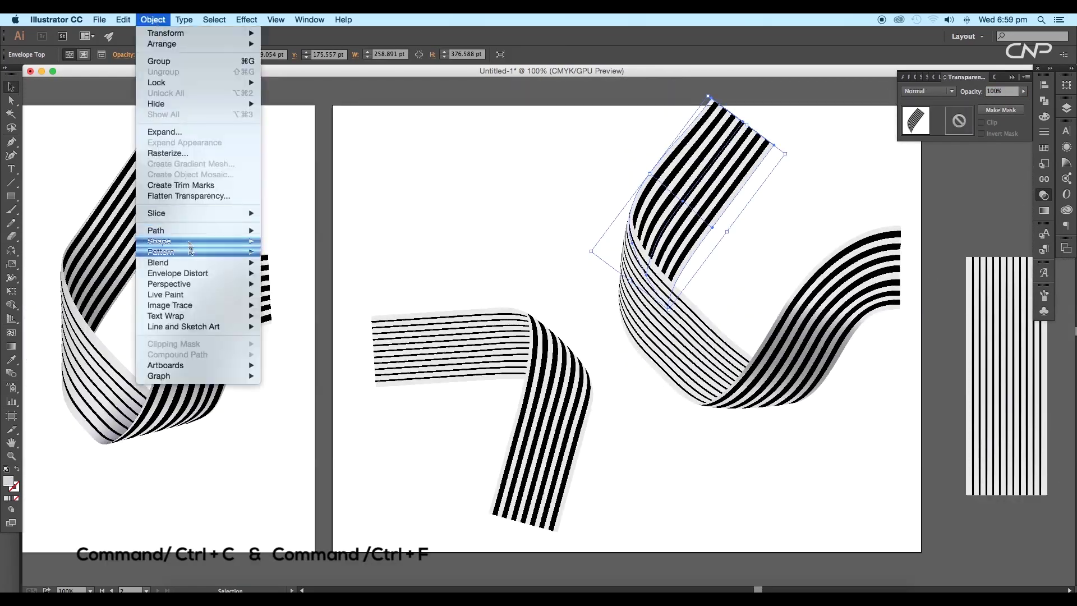
mouse_move(185, 273)
left_click(287, 305)
Step: Create an offset path from the upper section's mesh and delete the original mesh
left_click(152, 19)
mouse_move(185, 230)
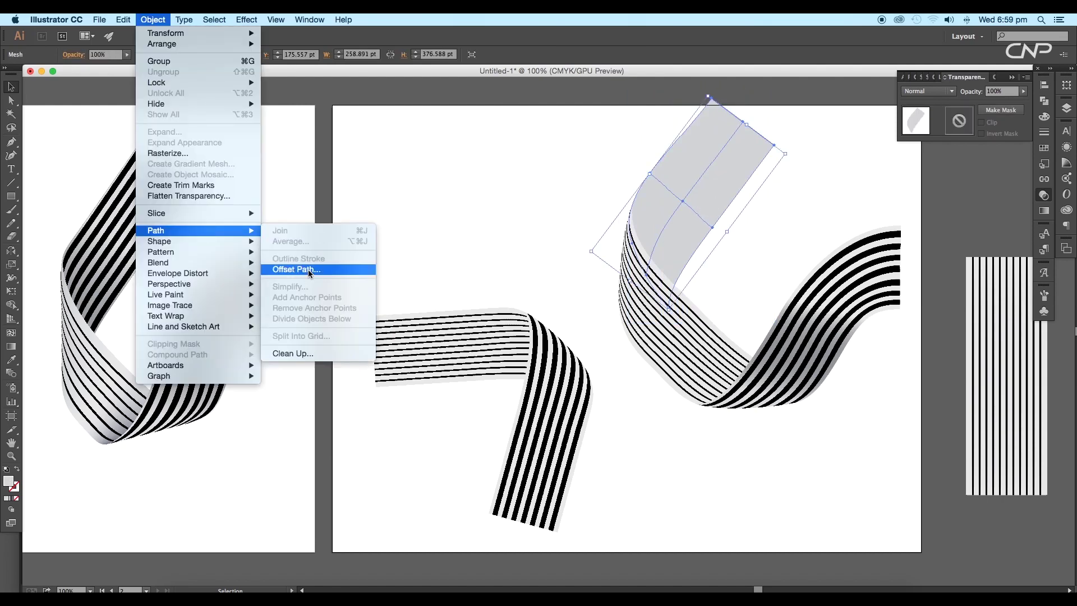
left_click(292, 269)
left_click(219, 235)
left_click(691, 241)
key("Delete")
Step: Copy the wavy section's gradient shading onto the upper outline with the Eyedropper and redraw the gradient along the section from the fold
left_click(695, 252)
key("i")
left_click(780, 352)
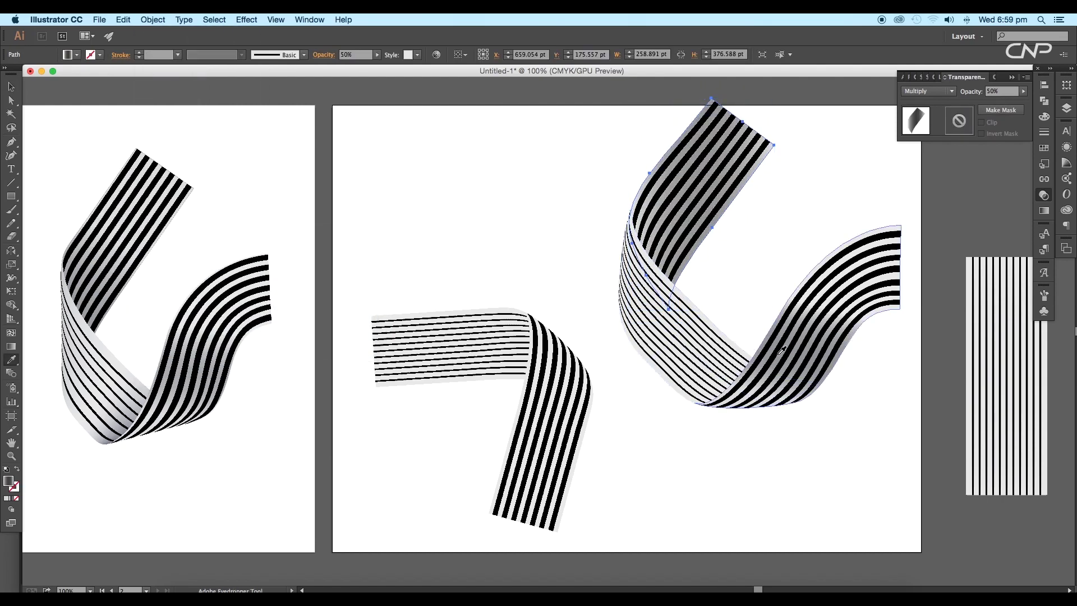
key("g")
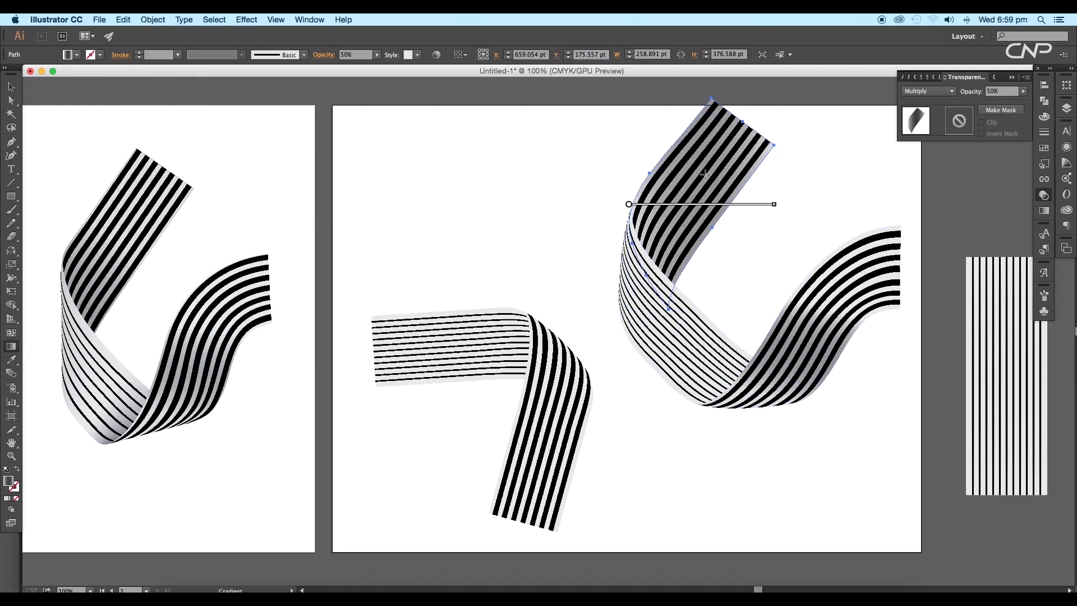
left_click_drag(639, 272, 734, 148)
Step: Remove the upper gradient's light starting stop so it runs dark to light, and redraw it shorter from the fold upward
left_click(1044, 211)
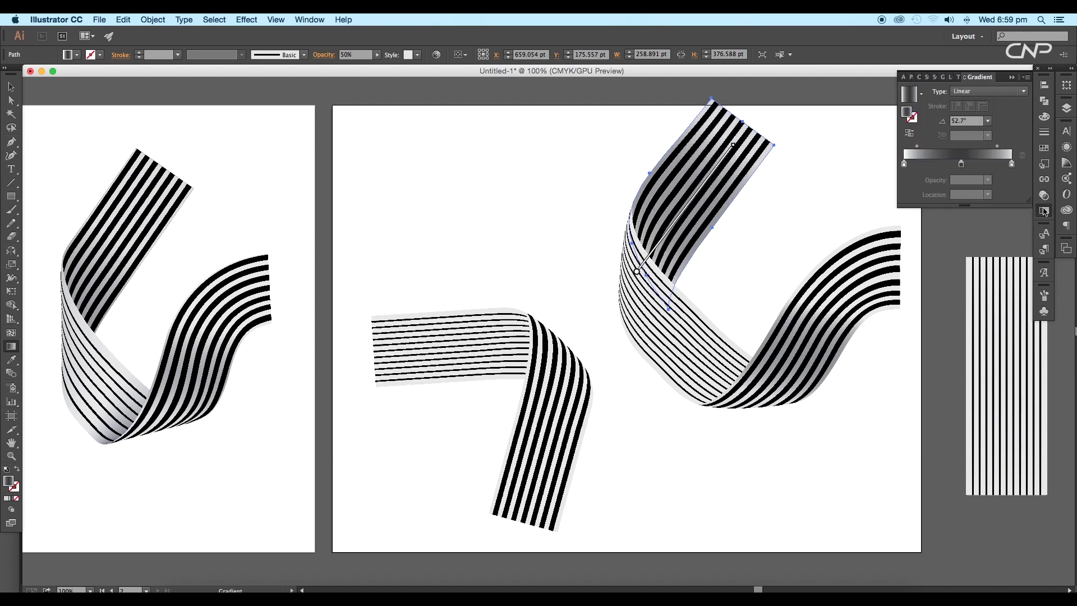
mouse_move(905, 165)
left_mouse_down()
mouse_move(933, 175)
mouse_move(928, 168)
left_mouse_up()
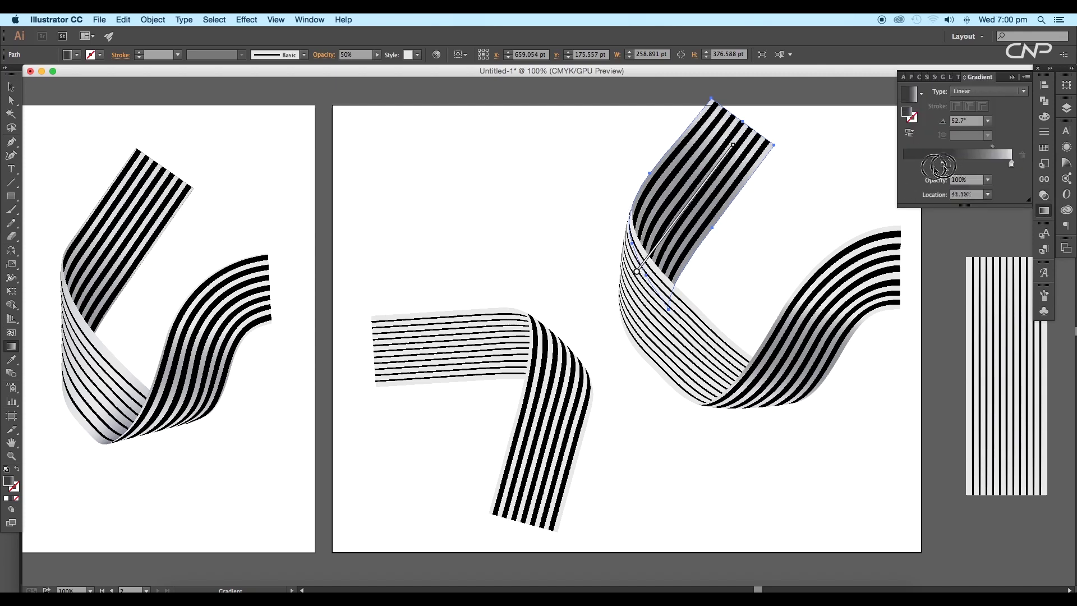
left_click_drag(928, 167, 872, 167)
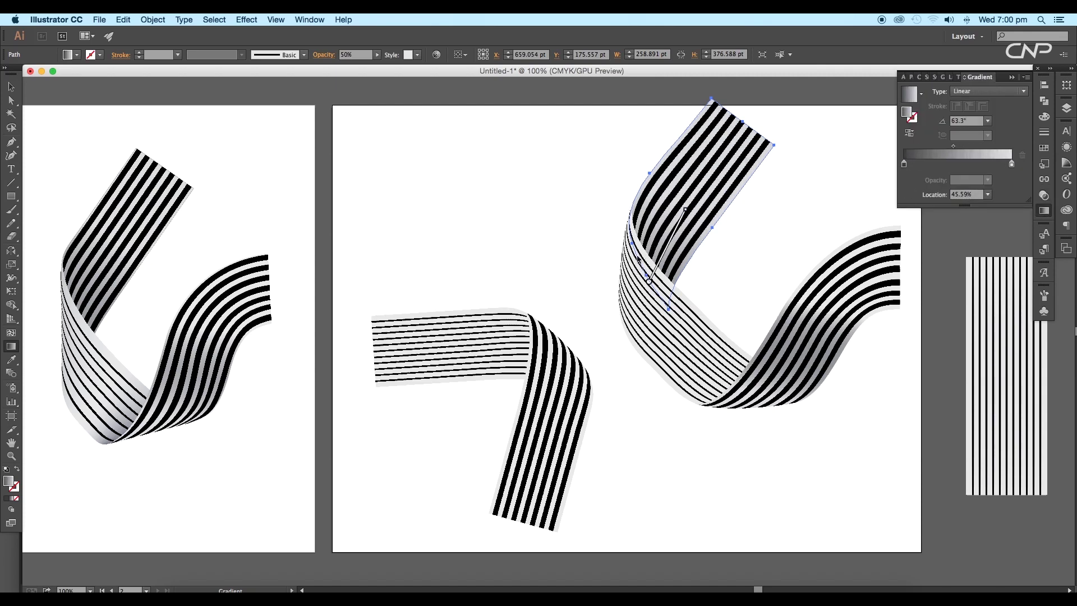
mouse_move(649, 261)
left_mouse_down()
mouse_move(685, 180)
mouse_move(694, 188)
left_mouse_up()
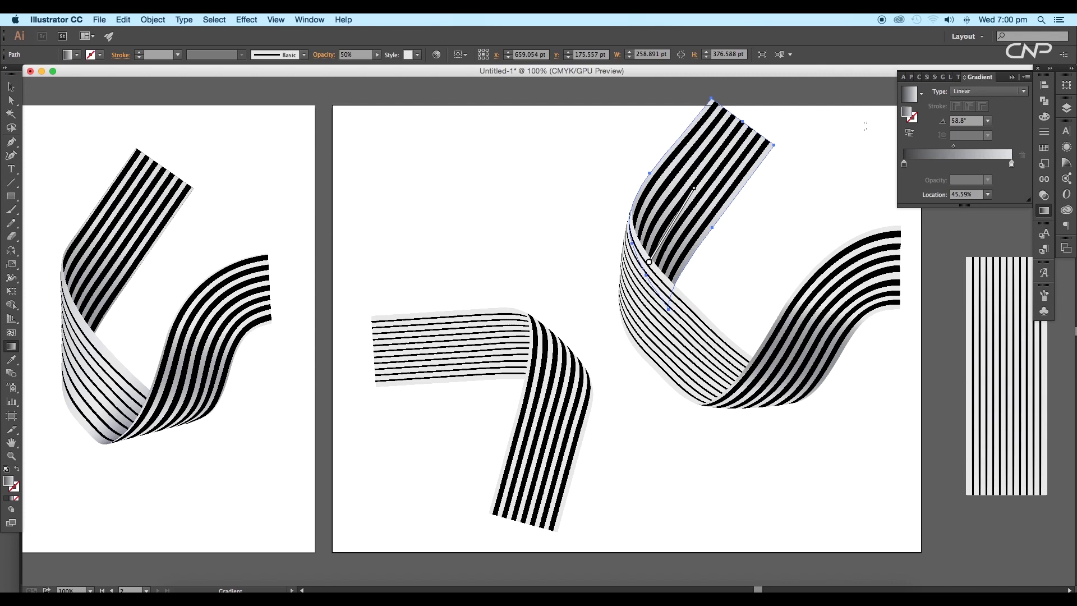
Step: Raise the upper shading's opacity to 100% and redraw its gradient diagonally from the fold edge
left_click(1043, 194)
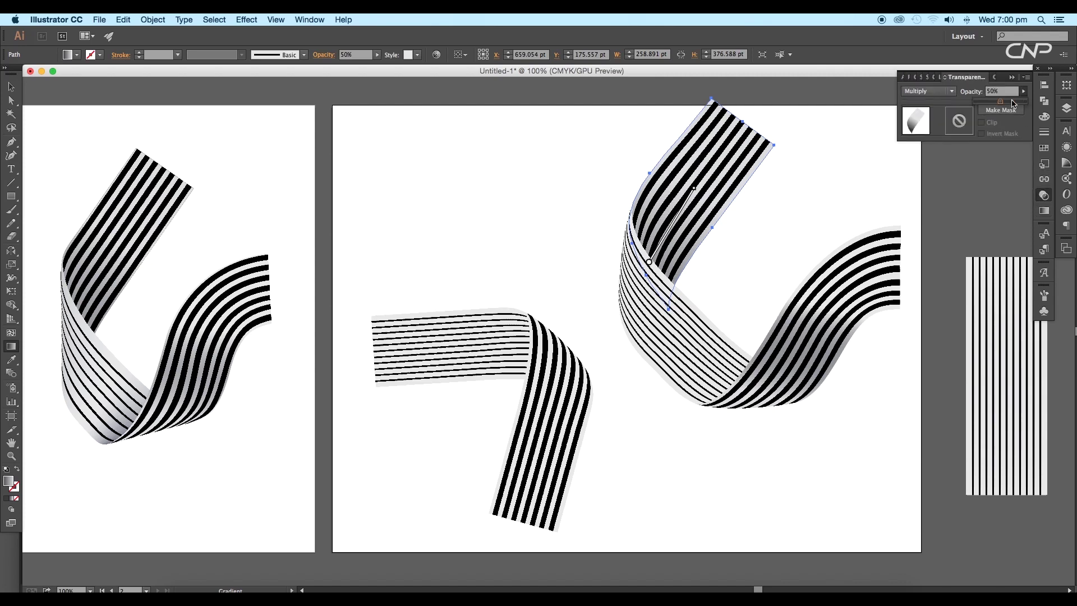
left_click_drag(1025, 101, 1024, 101)
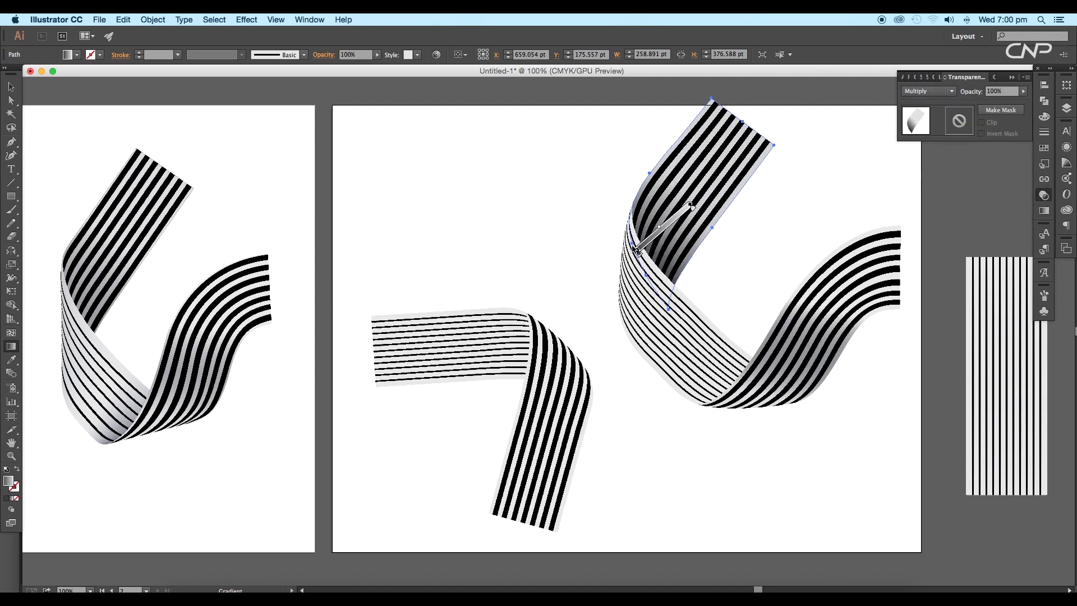
left_click_drag(633, 244, 679, 188)
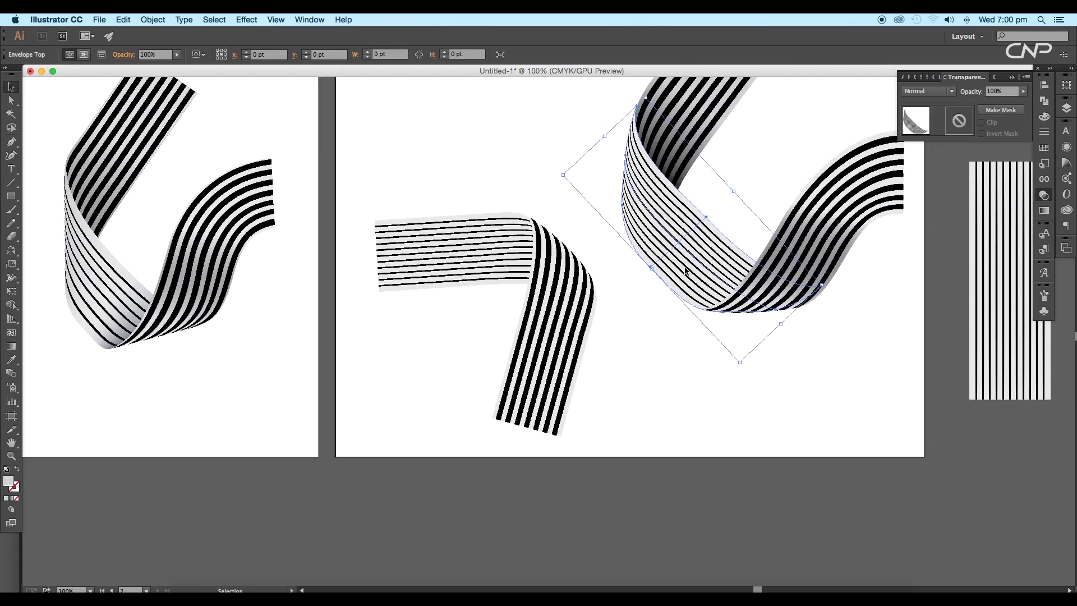
Step: Release the envelope of the copy of the curved ribbon's middle thin-striped section
left_click(152, 19)
mouse_move(207, 274)
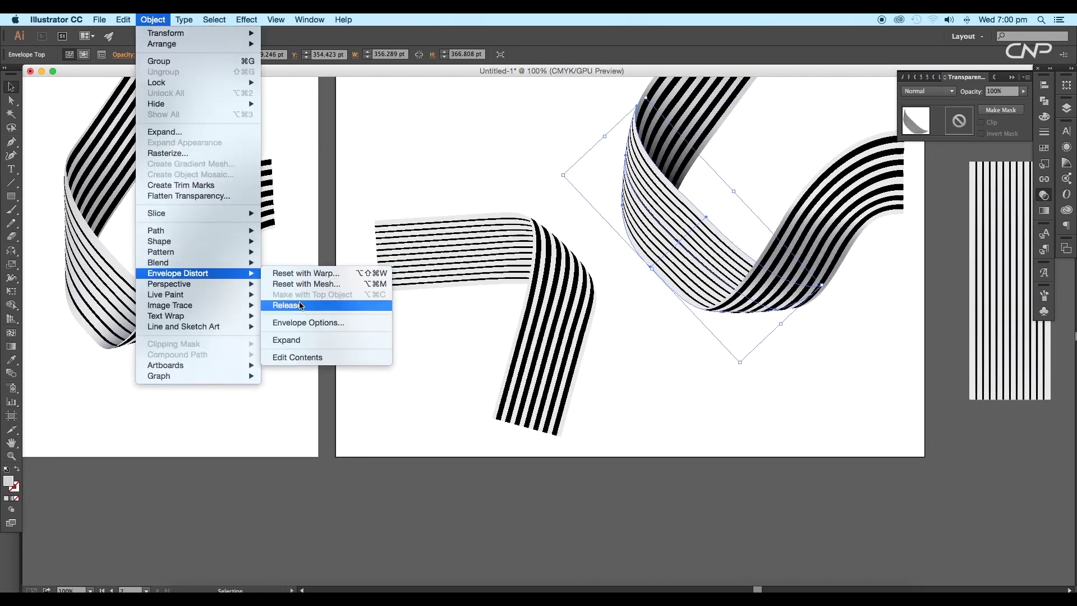
left_click(300, 305)
Step: Create an offset path from the middle section's mesh, leaving only the plain outline over the thin stripes
left_click(152, 20)
mouse_move(156, 231)
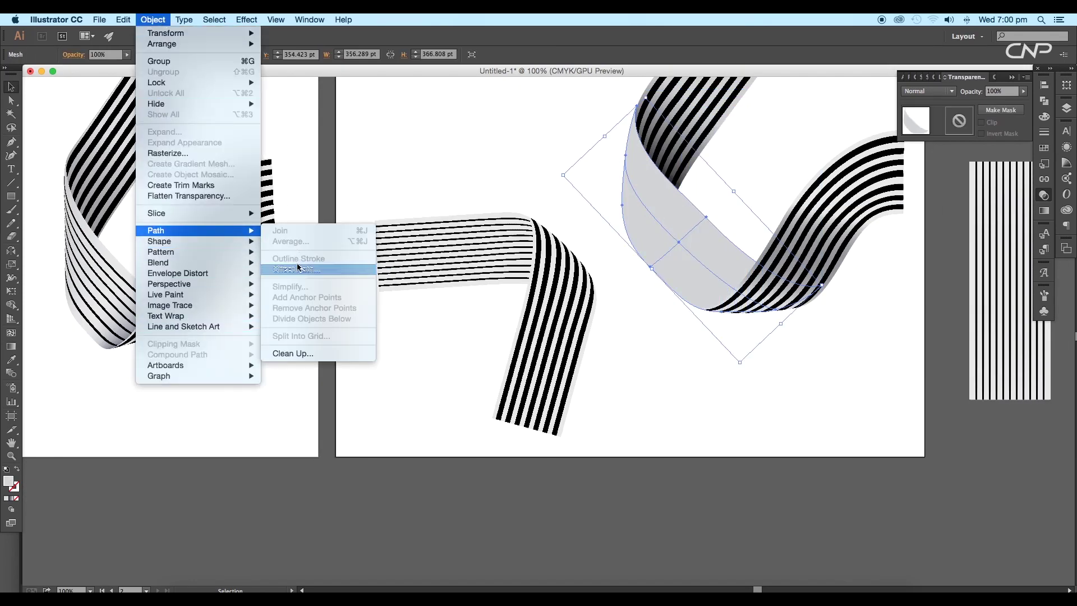
left_click(299, 268)
key("Return")
left_click(678, 336)
left_click(706, 191)
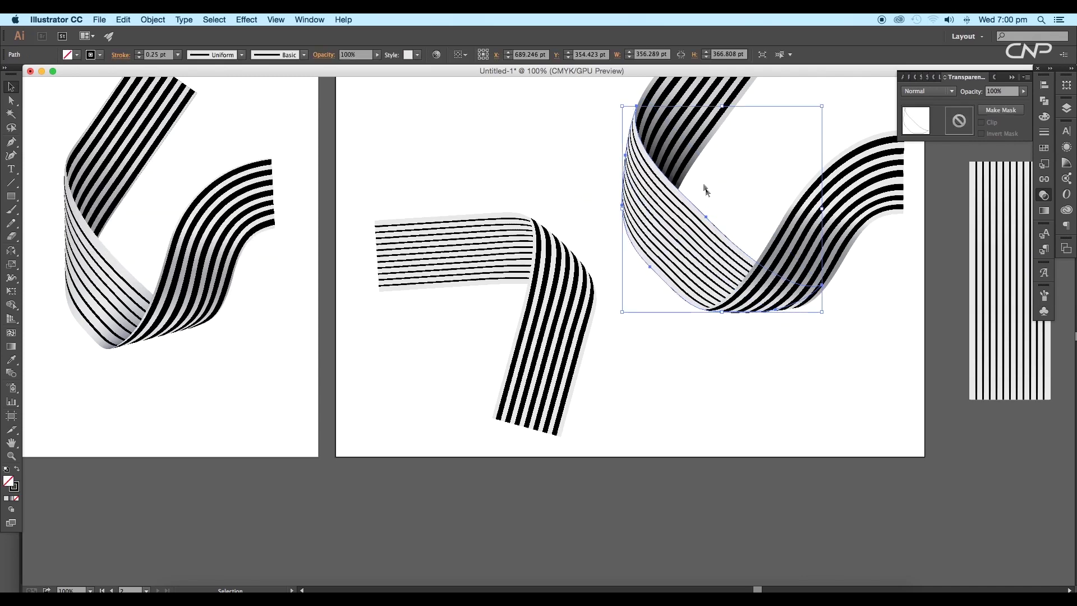
Step: Copy the upper section's shading onto the middle outline and redraw its gradient from the lower fold into the thin stripes
key("i")
left_click(673, 224)
key("g")
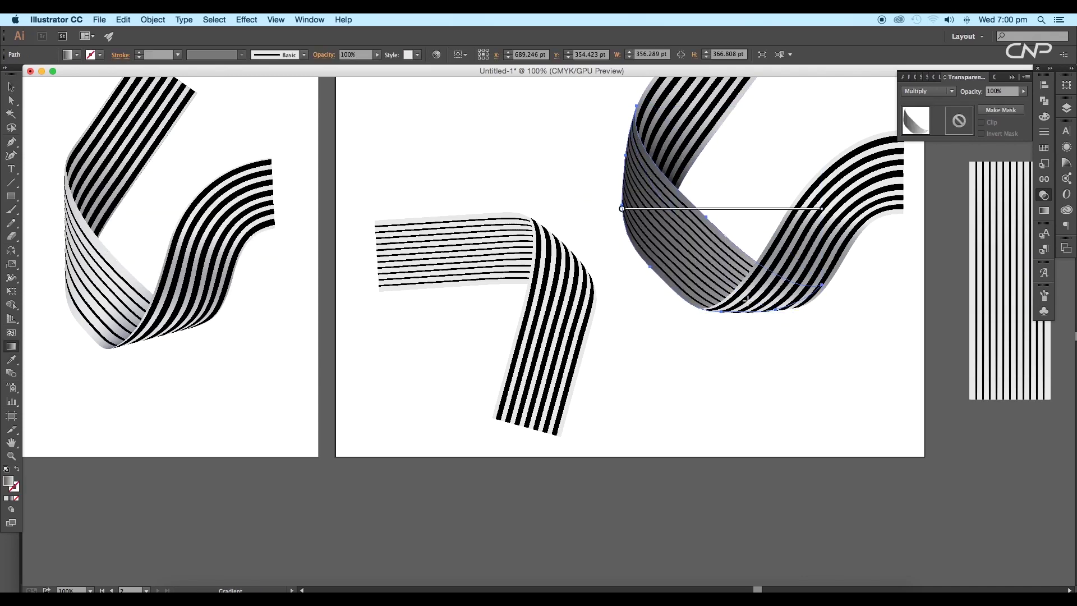
left_click_drag(748, 293, 721, 256)
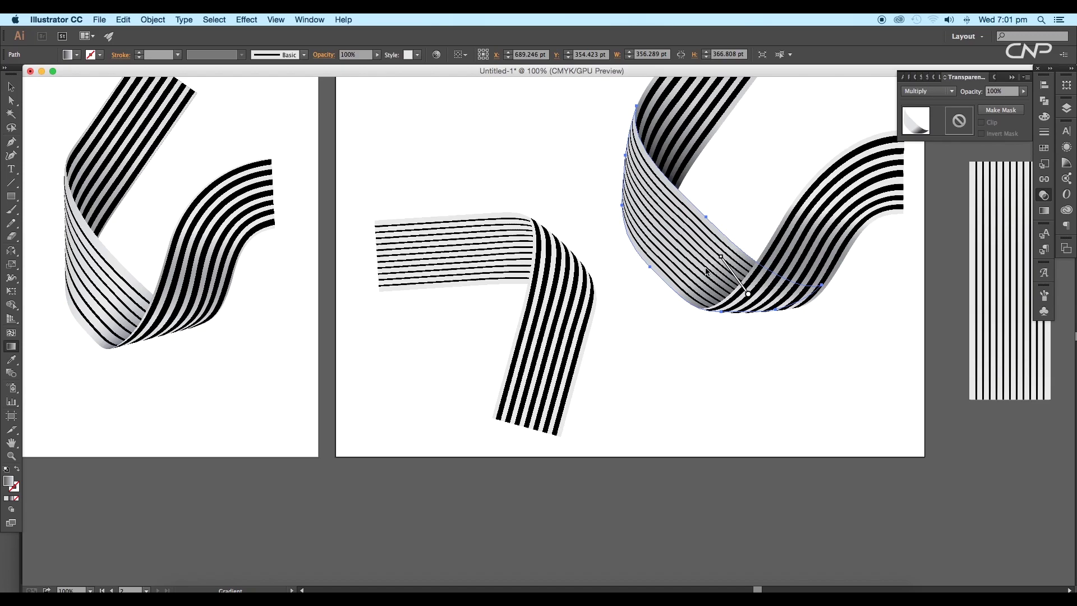
left_click(11, 87)
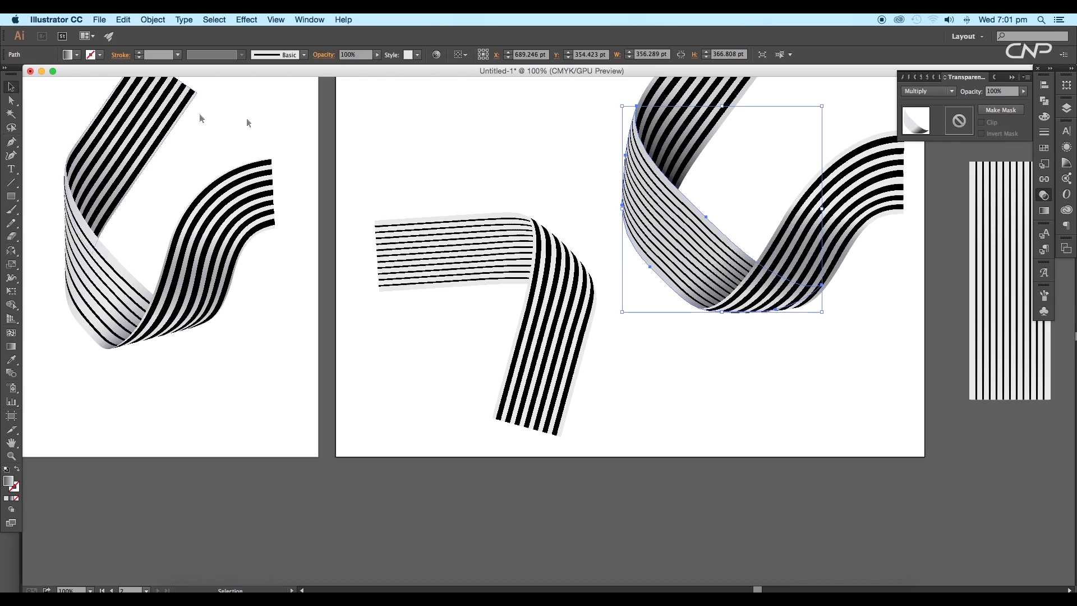
left_click(430, 134)
Step: Duplicate the other ribbon's horizontal thin-striped section in place and release the copy's envelope
key("super+minus")
mouse_move(695, 312)
left_mouse_down()
mouse_move(693, 335)
mouse_move(675, 331)
mouse_move(687, 327)
left_mouse_up()
key("super+plus")
left_click(558, 287)
left_click_drag(499, 337, 638, 348)
left_click(153, 20)
mouse_move(214, 274)
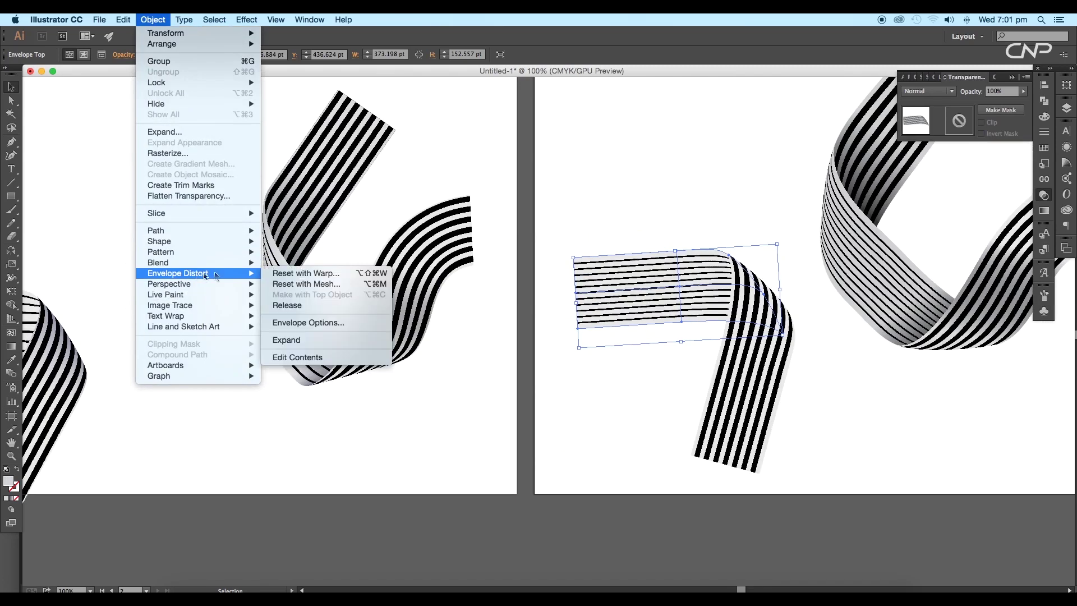
left_click(287, 305)
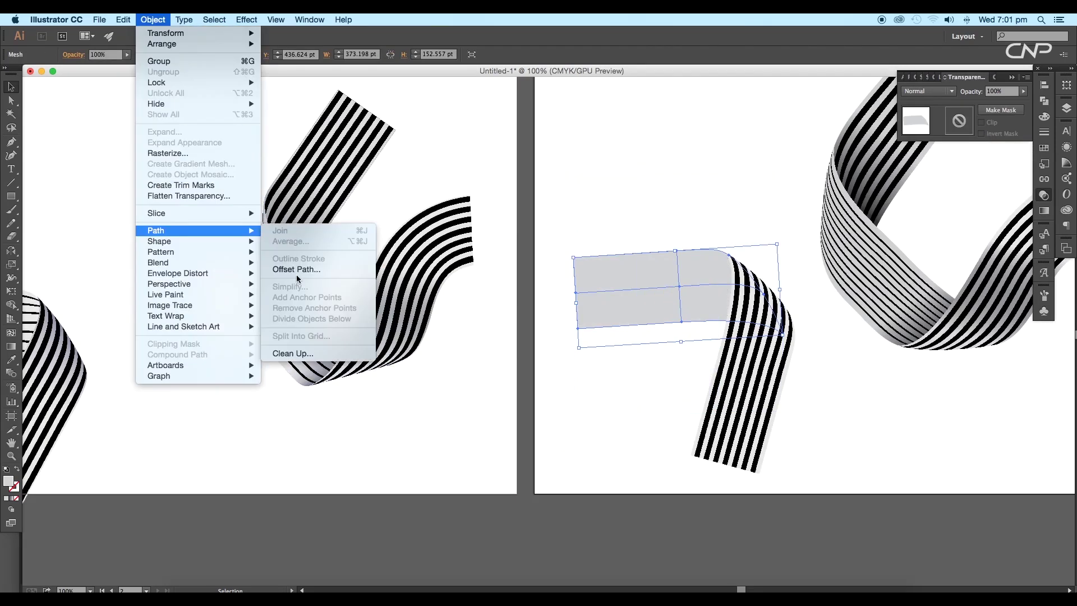
Step: Turn the horizontal section's mesh into an offset path and run its shading gradient from the free end toward the fold
left_click(298, 270)
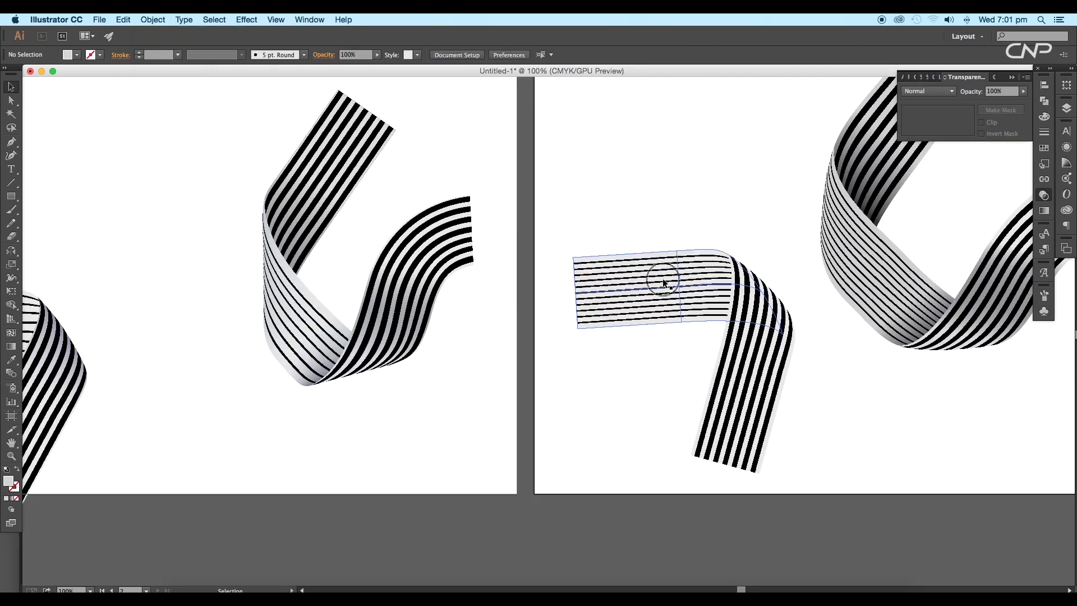
left_click(703, 248)
key("g")
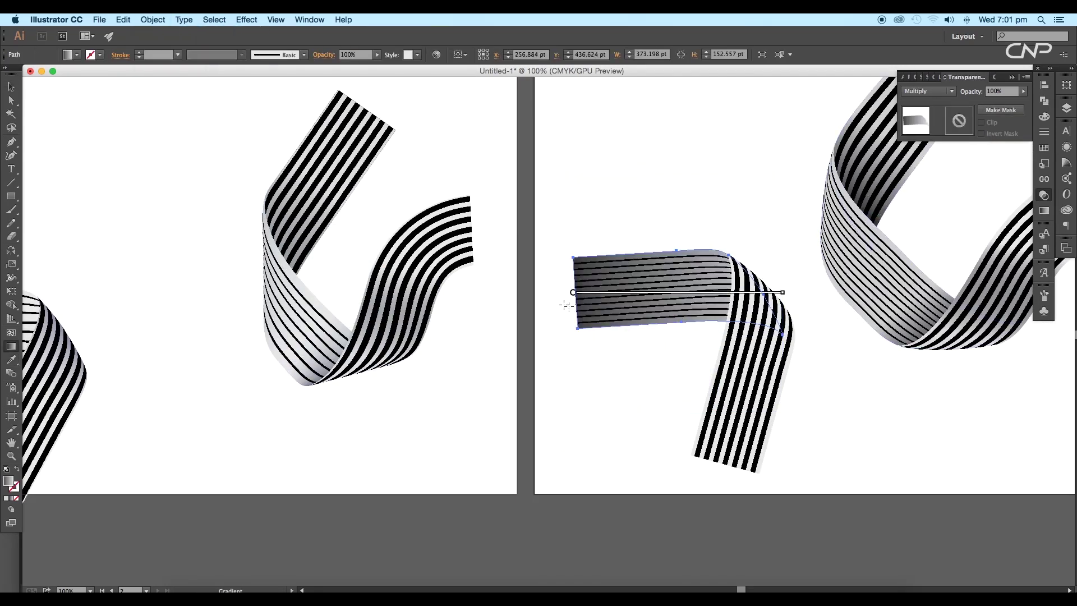
left_click_drag(565, 300, 712, 292)
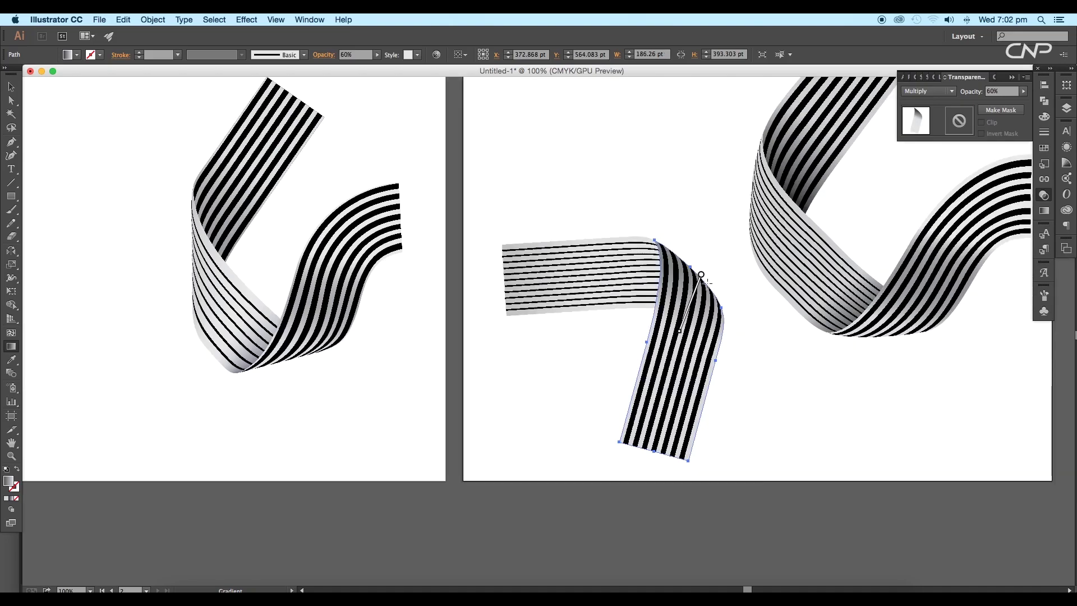
Step: Deselect all of the shaded ribbon artwork
scroll(707, 284, "left", 5)
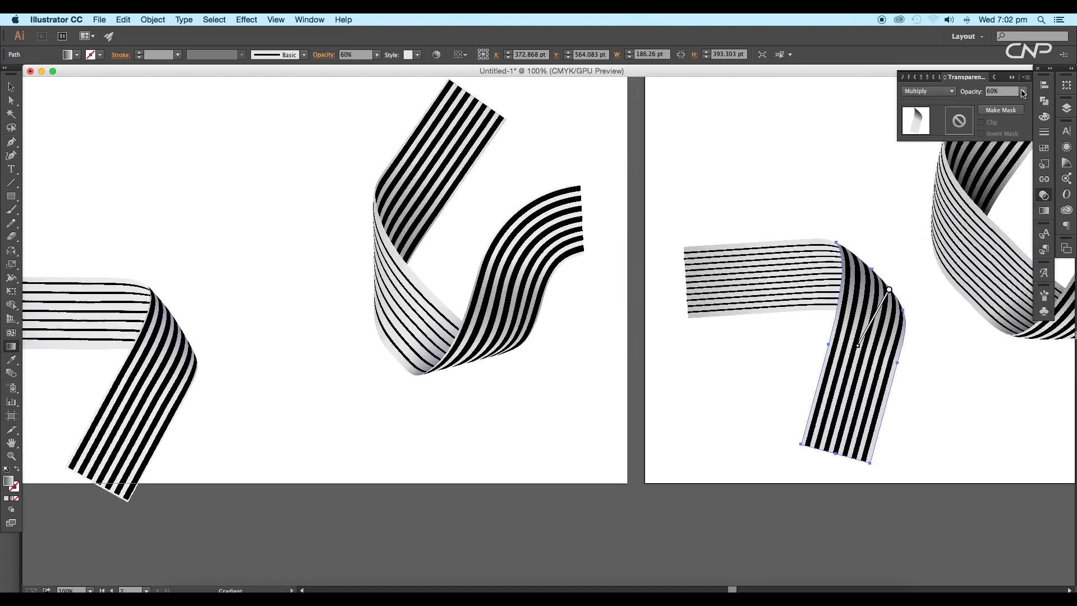
key("super+minus")
key("v")
left_click(666, 372)
left_click_drag(666, 372, 422, 188)
key("shift+super+a")
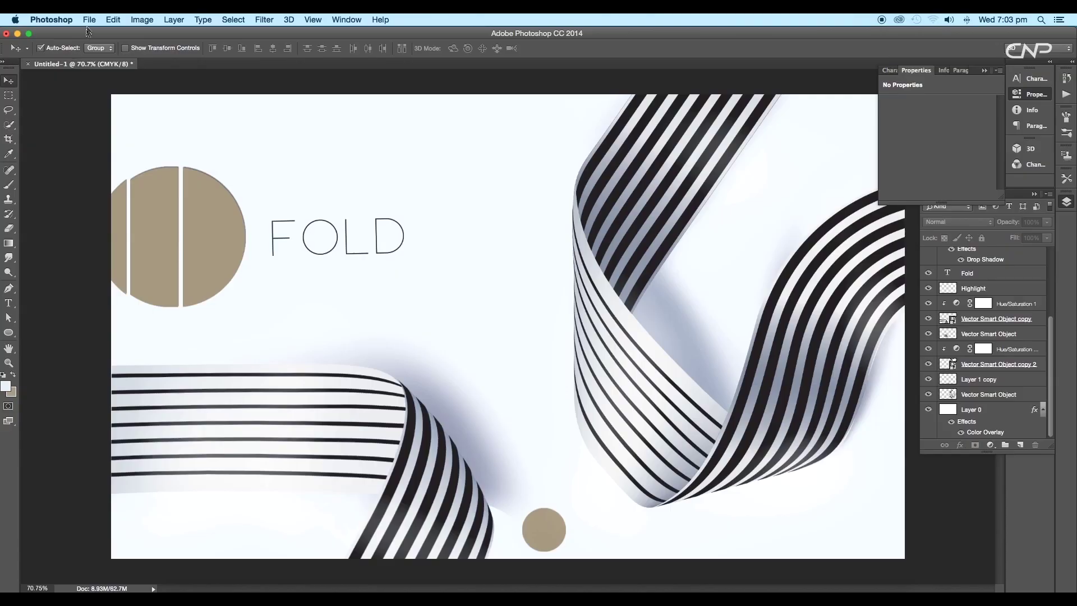
Step: Switch to Photoshop and create a new document 2000 pixels wide and 1200 pixels high
left_click(90, 20)
left_click(121, 35)
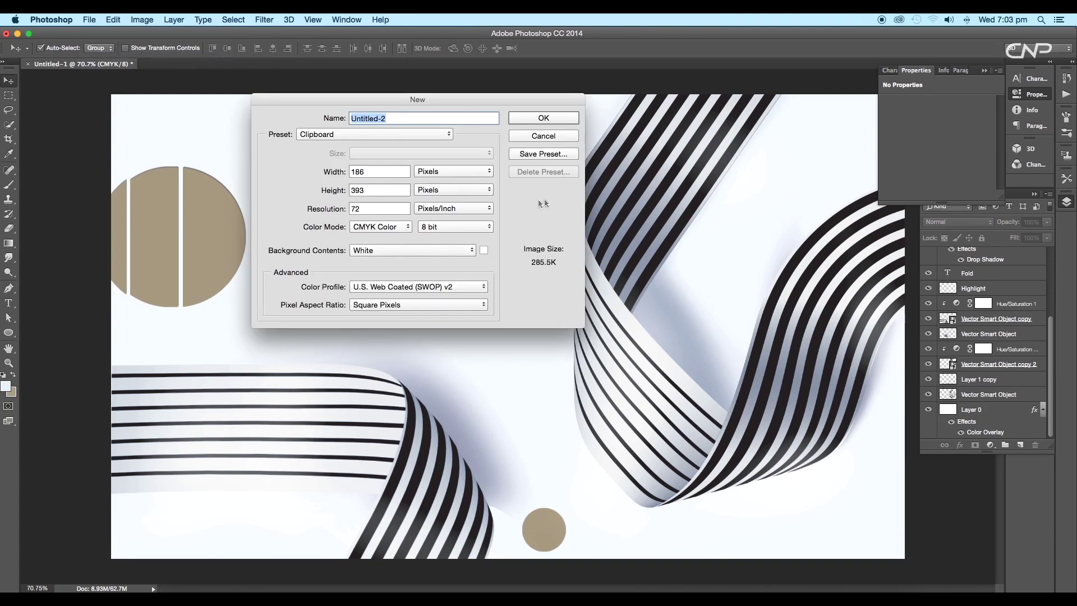
left_click_drag(373, 171, 337, 173)
type("2000")
left_click_drag(372, 190, 336, 192)
type("1200")
left_click(535, 122)
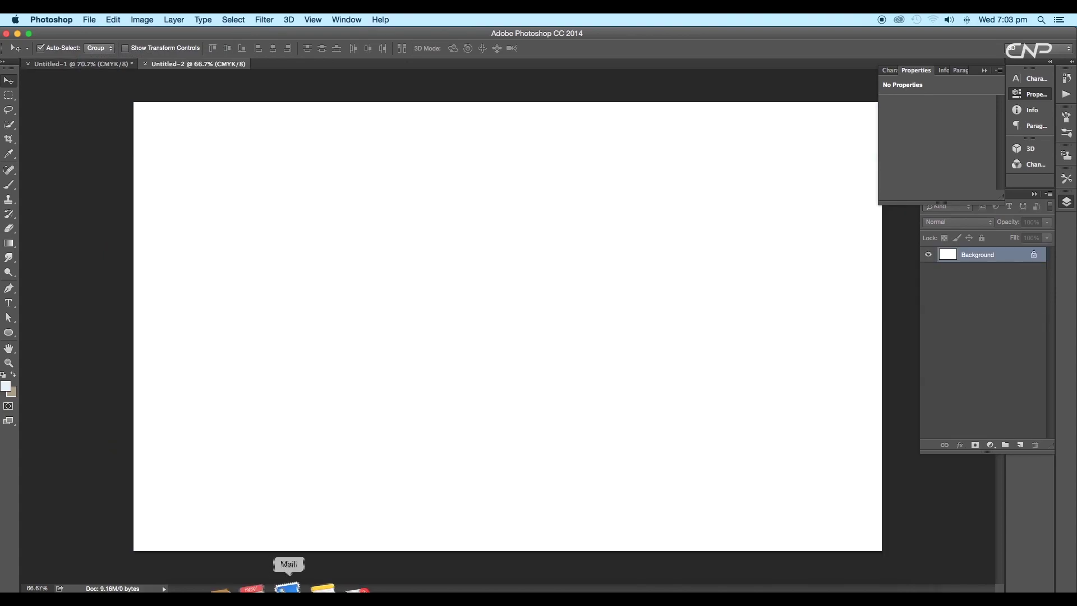
Step: Switch to Illustrator and bring both shaded ribbons into the new Photoshop document as smart objects
left_click(288, 586)
left_click_drag(391, 326, 504, 321)
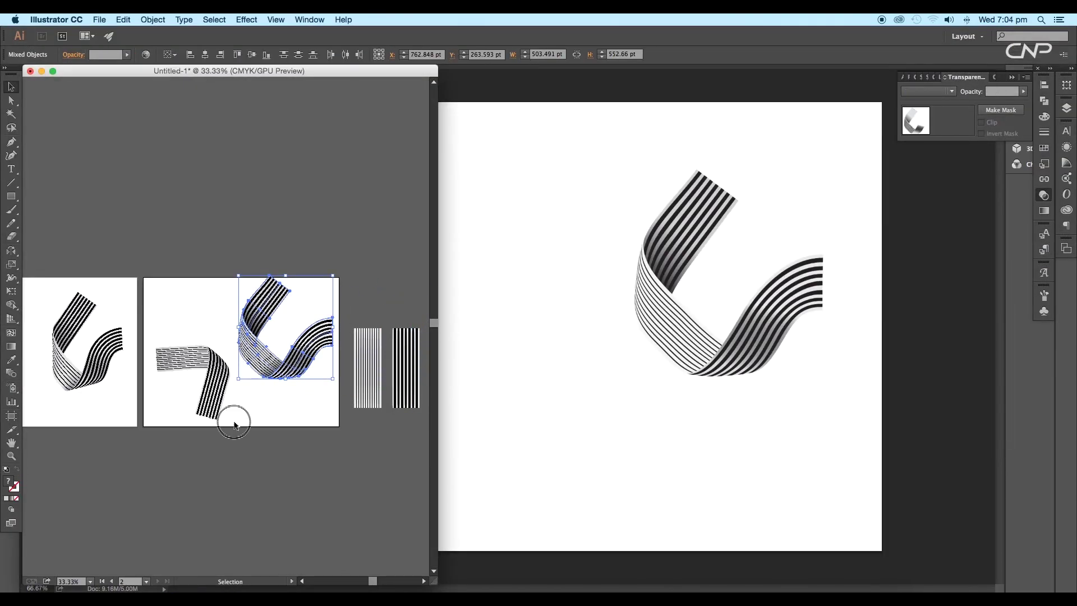
left_click_drag(219, 395, 539, 426)
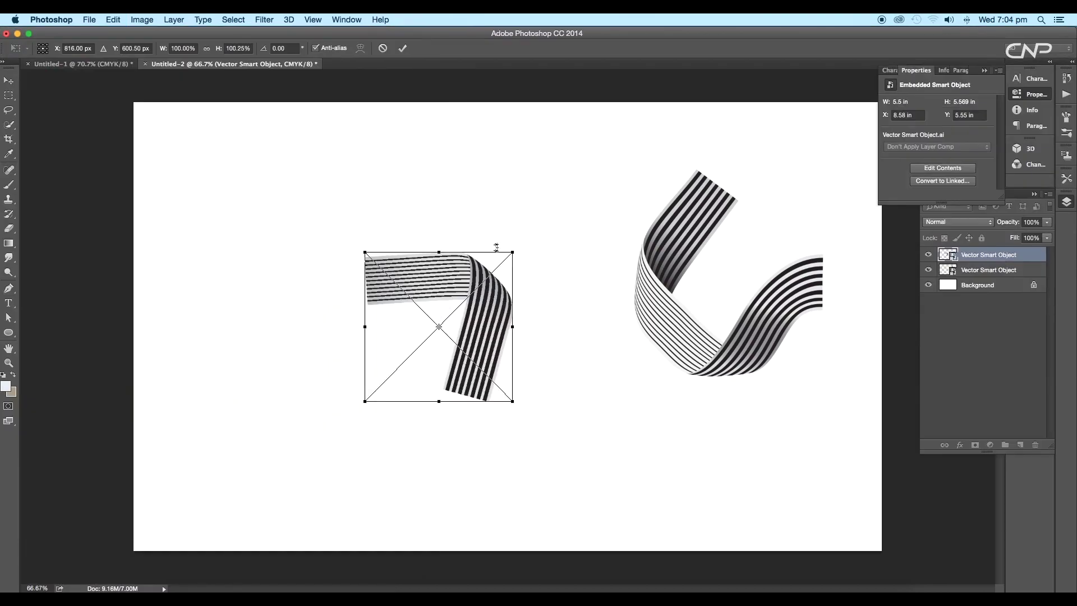
Step: Enlarge both ribbons and arrange them so their free ends run off the canvas edges, the horizontal one at lower left
left_click_drag(512, 254, 456, 356)
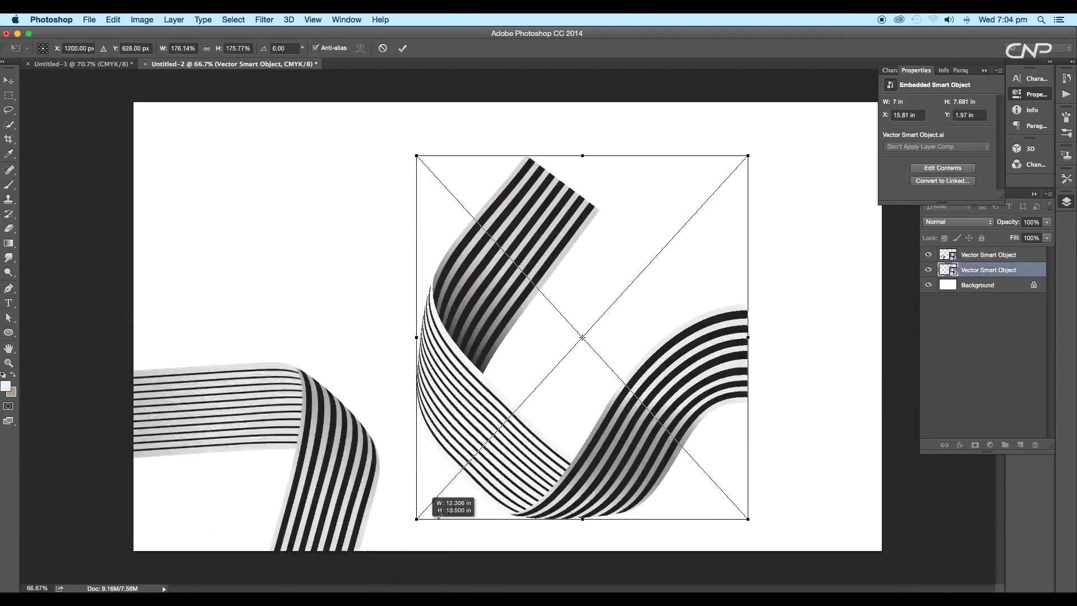
left_click_drag(435, 496, 614, 390)
left_click_drag(816, 443, 897, 538)
scroll(689, 387, "down", 4)
left_click_drag(682, 404, 689, 387)
key("Return")
left_click_drag(388, 401, 436, 379)
left_click(528, 368)
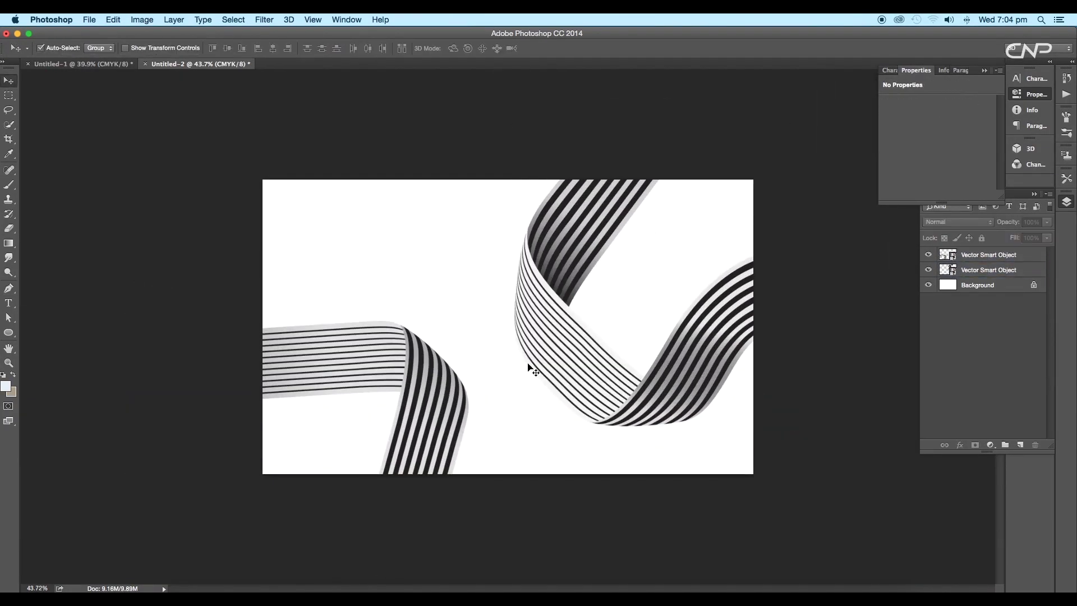
Step: Convert the locked Background into a regular layer
scroll(528, 369, "down", 2)
double_click(1024, 294)
left_click(651, 264)
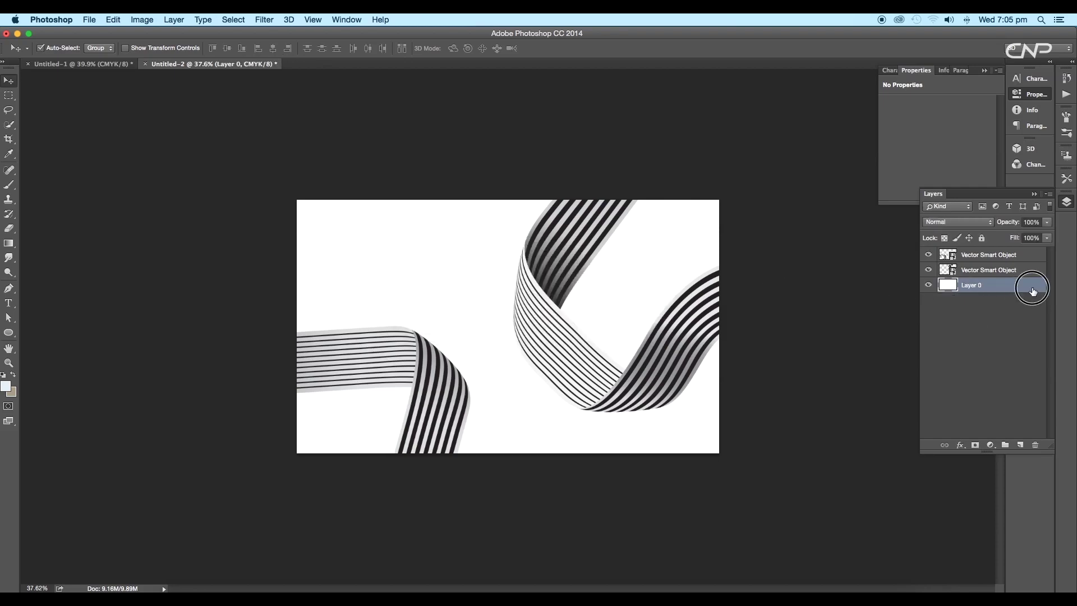
Step: Add a Color Overlay in very pale blue, #edf4fa, to the background layer
double_click(1024, 289)
left_click(737, 181)
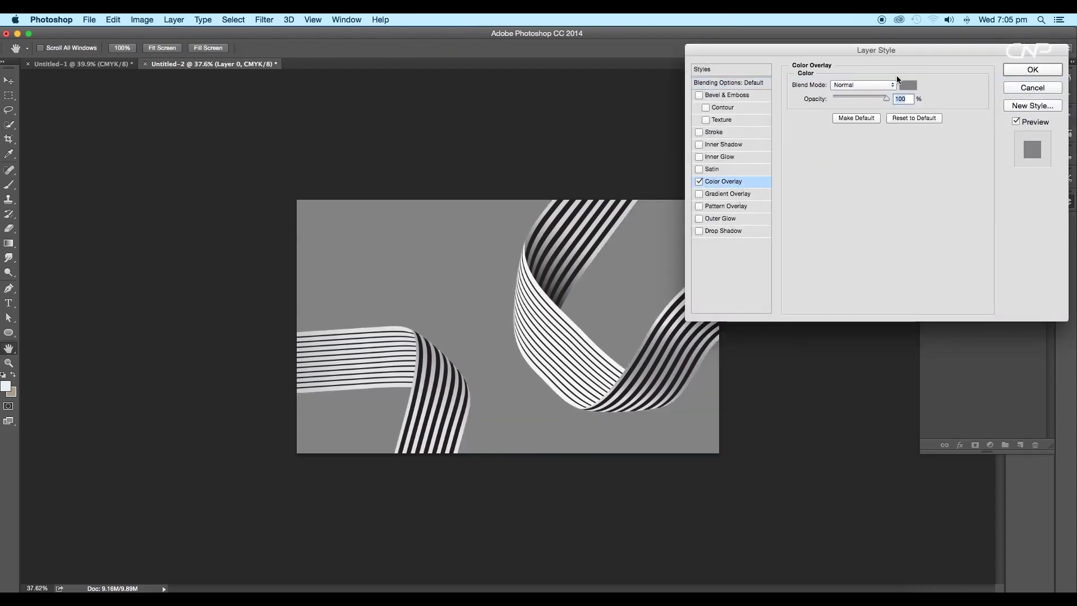
left_click(908, 85)
left_click_drag(740, 308, 726, 262)
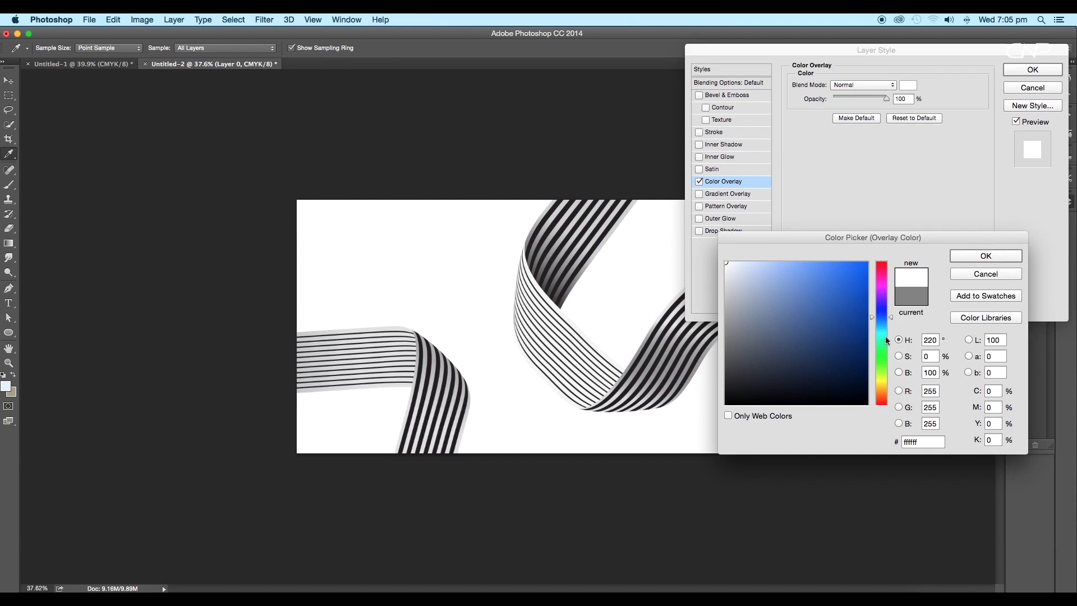
left_click(882, 322)
left_click(732, 265)
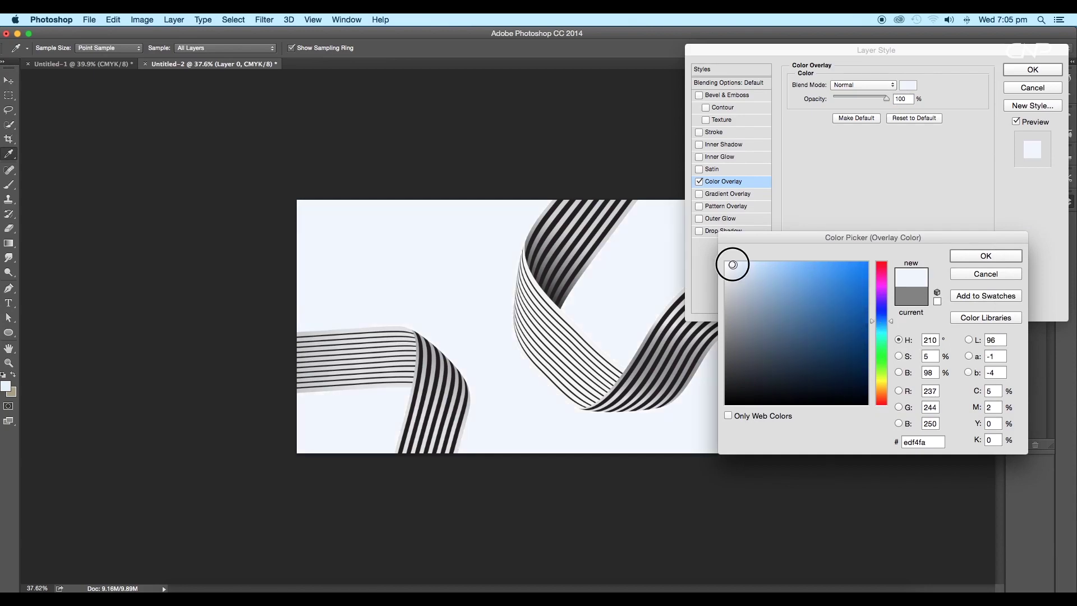
left_click(957, 256)
left_click(1032, 70)
key("v")
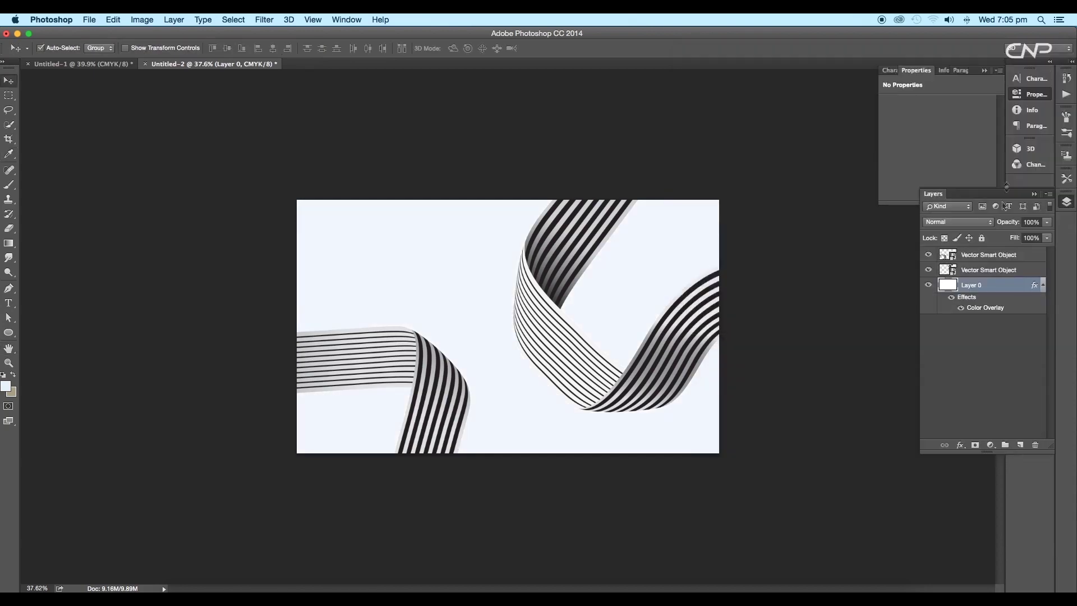
Step: Duplicate both ribbon smart object layers
left_click(1021, 274)
left_click(1028, 255, "shift")
left_click_drag(1028, 273, 1022, 445)
Step: Rename the original horizontal ribbon layer shadow1 and the original large ribbon layer shadow
left_click(1009, 288)
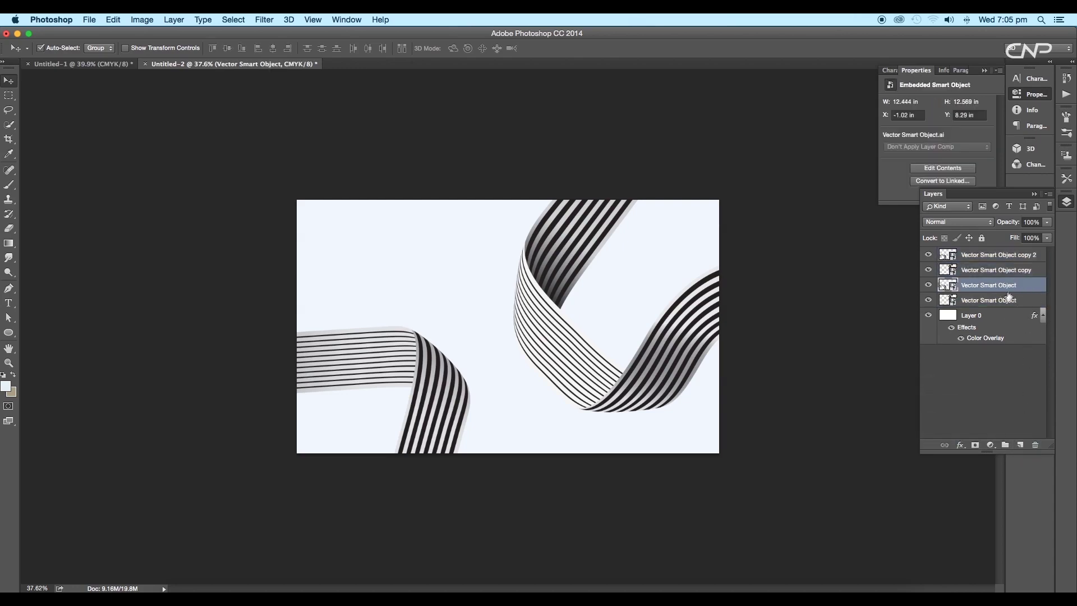
type("shadow")
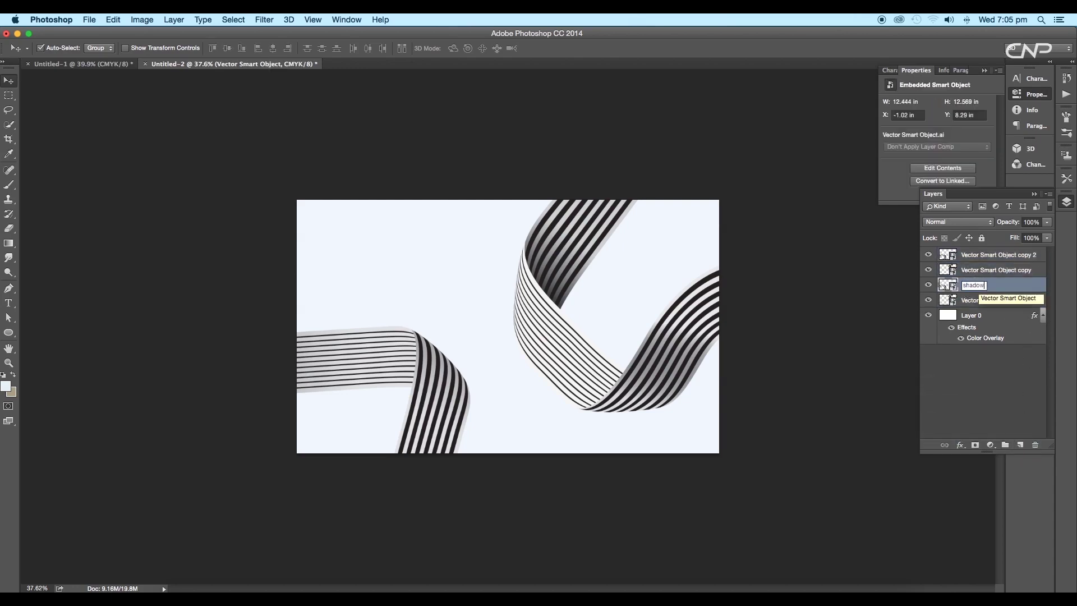
type("1")
key("Return")
double_click(977, 300)
type("shadow")
key("Return")
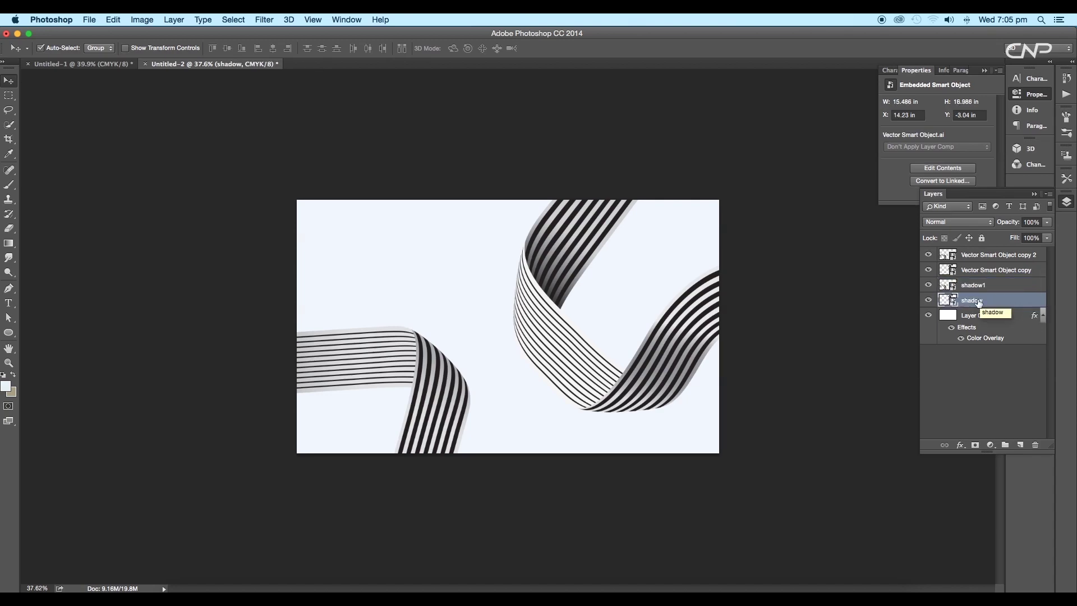
Step: Add a Color Overlay in muted slate blue to the shadow layer
double_click(1022, 300)
left_click(723, 182)
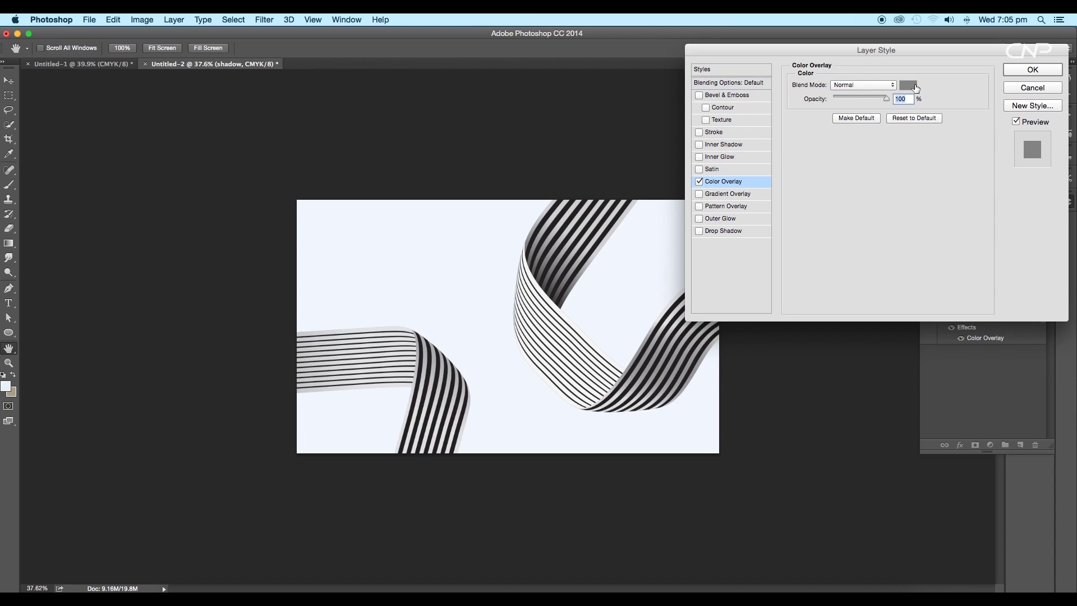
left_click(907, 85)
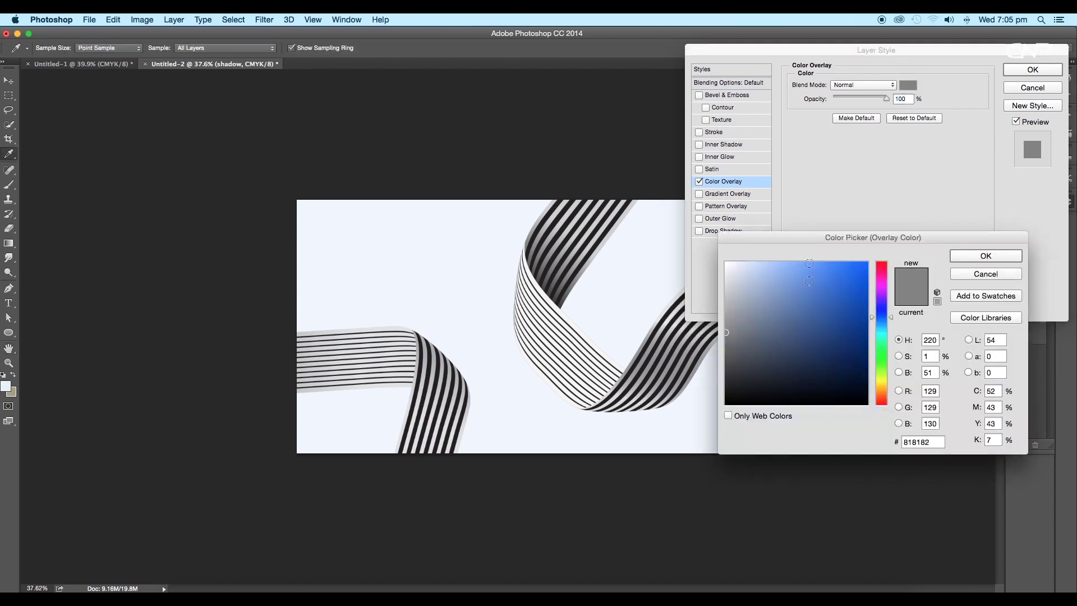
left_click(880, 320)
left_click_drag(792, 325, 769, 332)
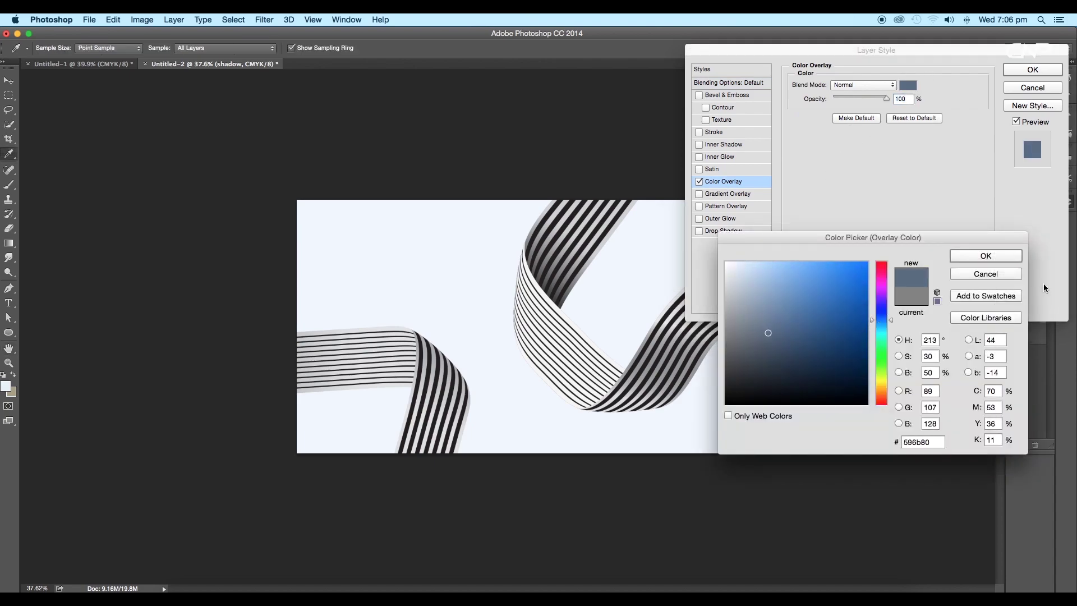
left_click(773, 324)
left_click(985, 256)
left_click(1047, 73)
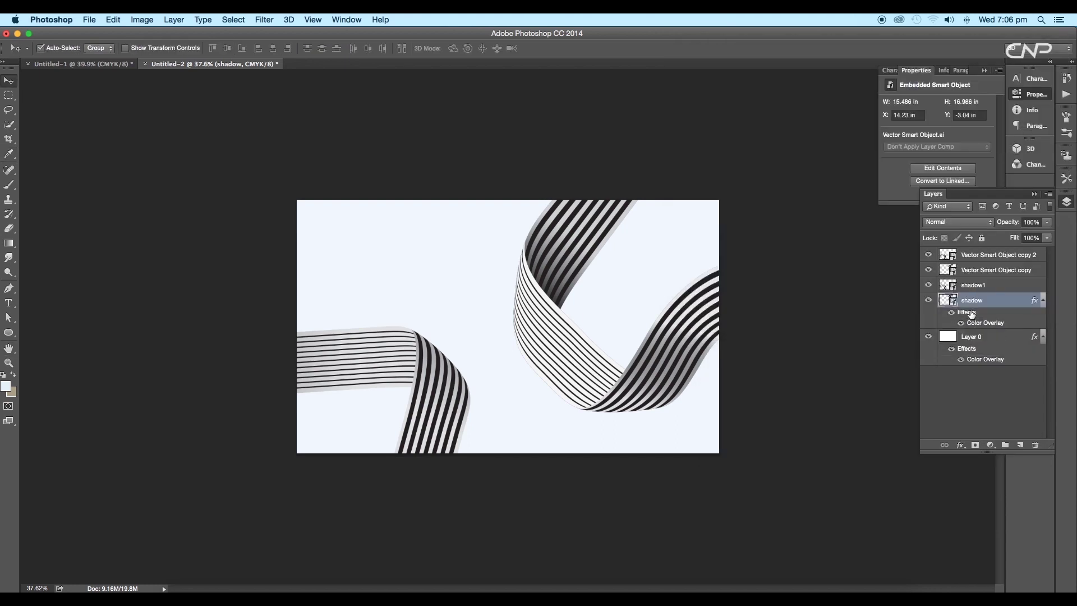
Step: Copy the shadow layer's overlay effect onto shadow1, and rasterize shadow1 together with its layer style
left_click_drag(972, 314, 978, 289)
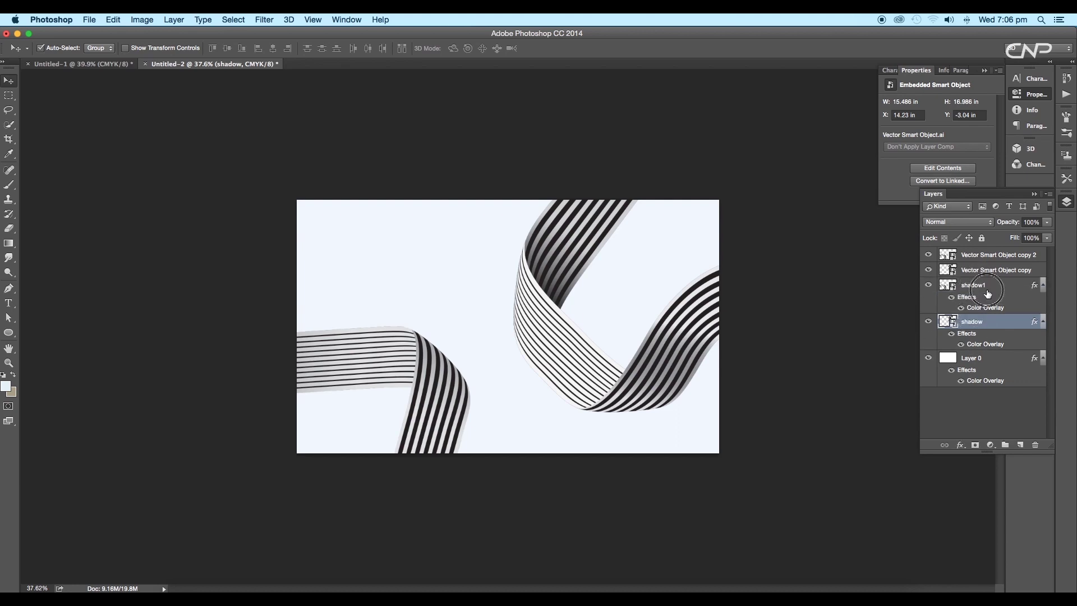
left_click(987, 293)
right_click(998, 294)
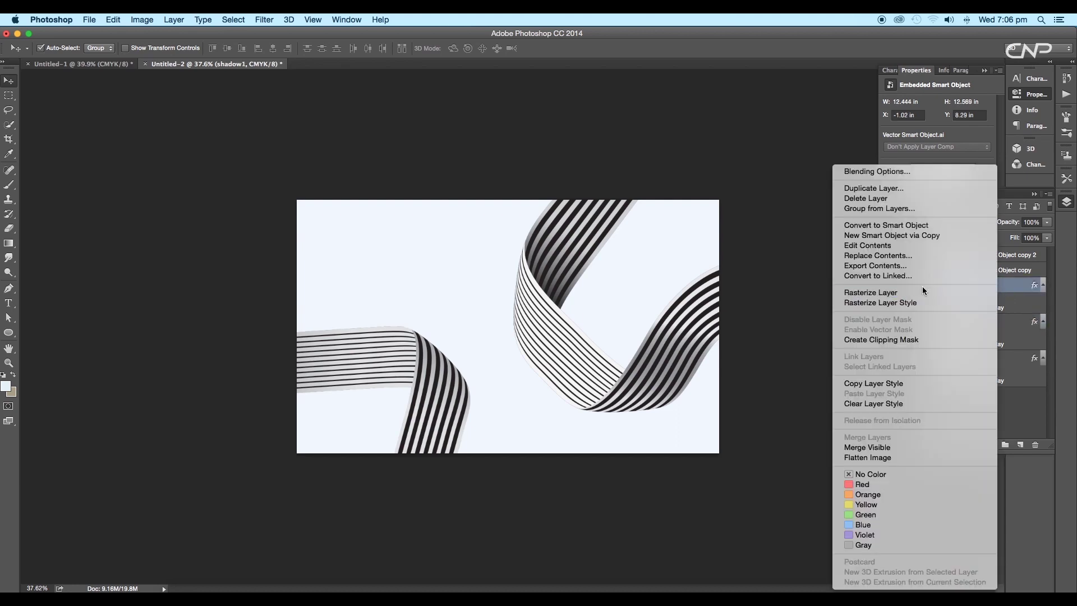
left_click(892, 296)
right_click(998, 293)
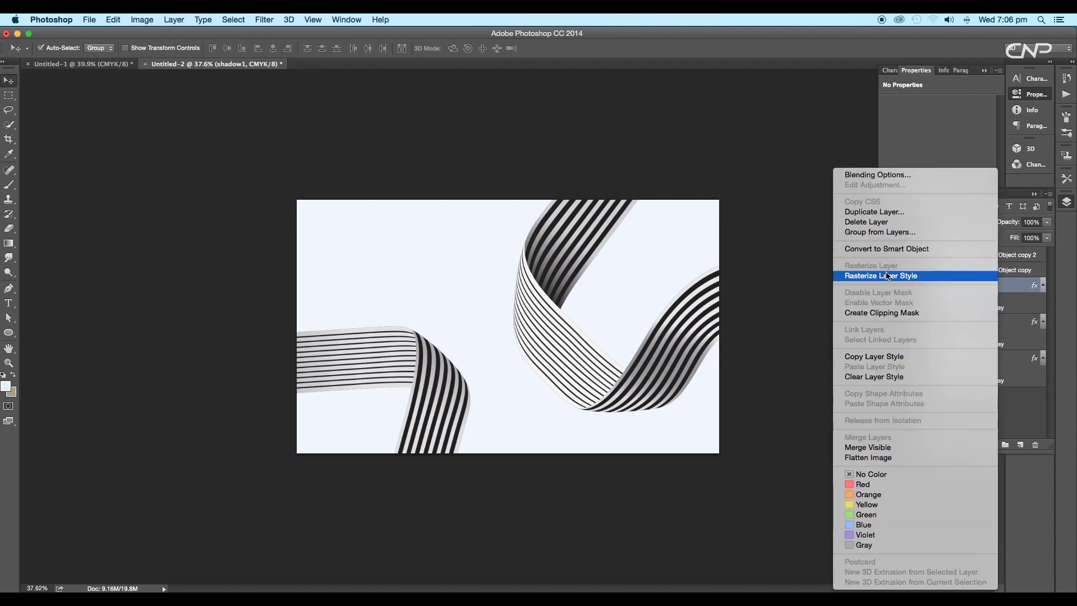
left_click(887, 275)
Step: Rasterize the shadow layer and its layer style
right_click(987, 305)
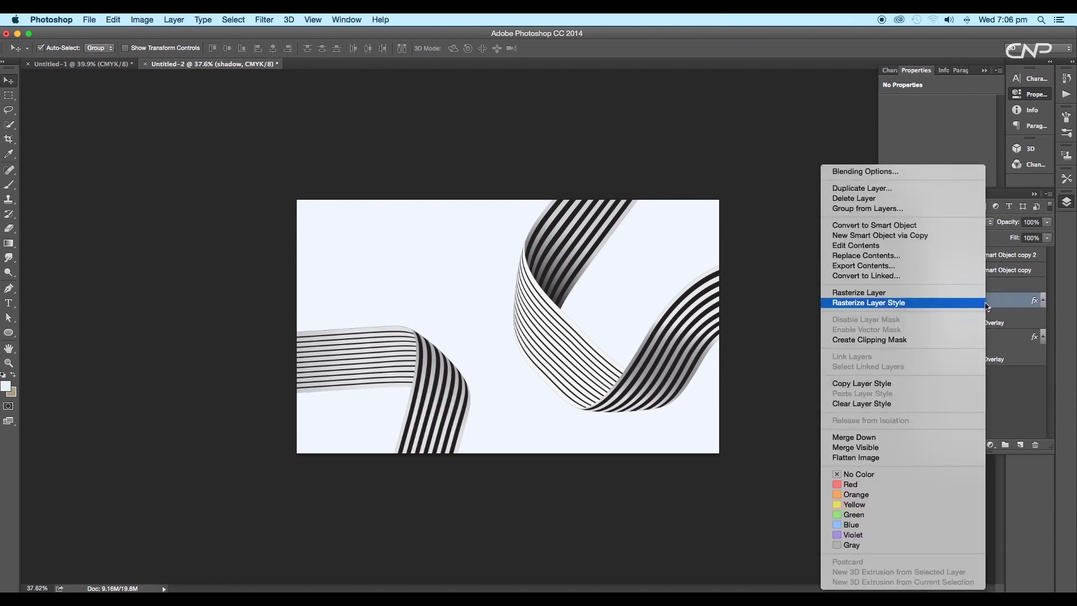
left_click(921, 292)
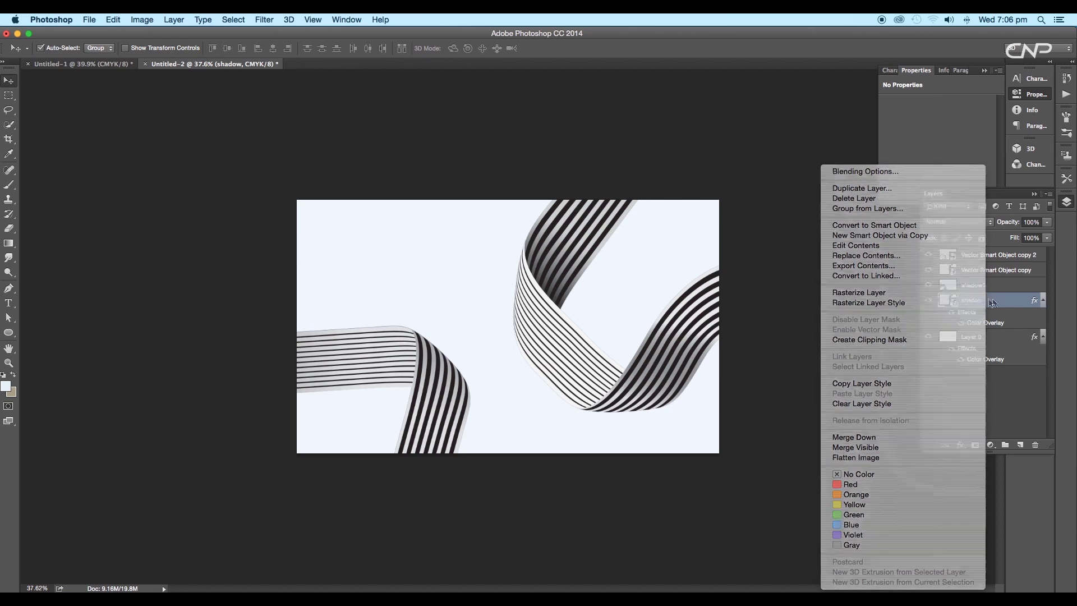
right_click(993, 304)
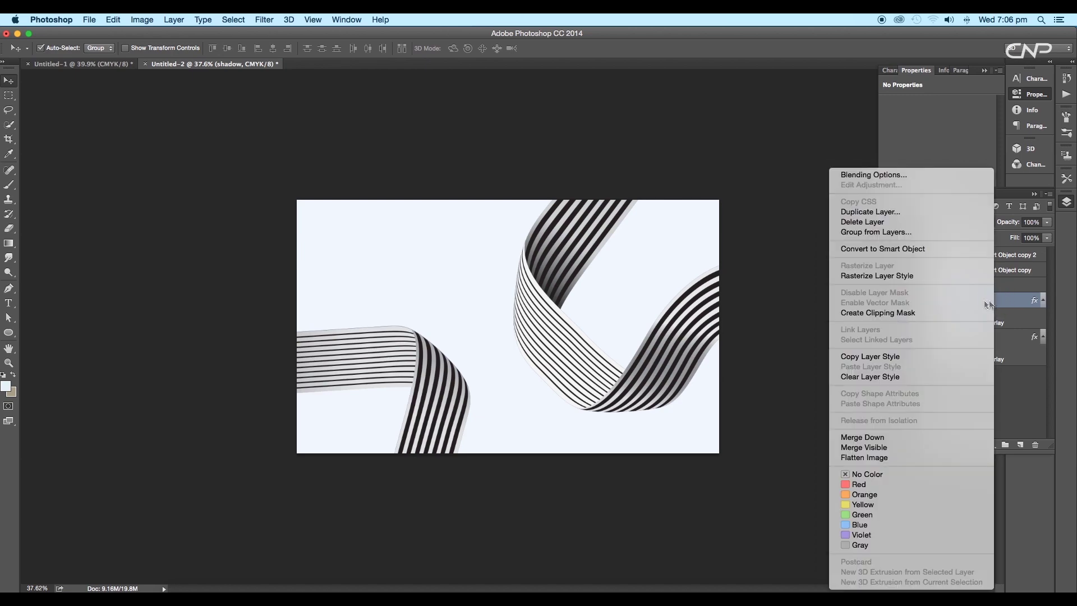
left_click(919, 275)
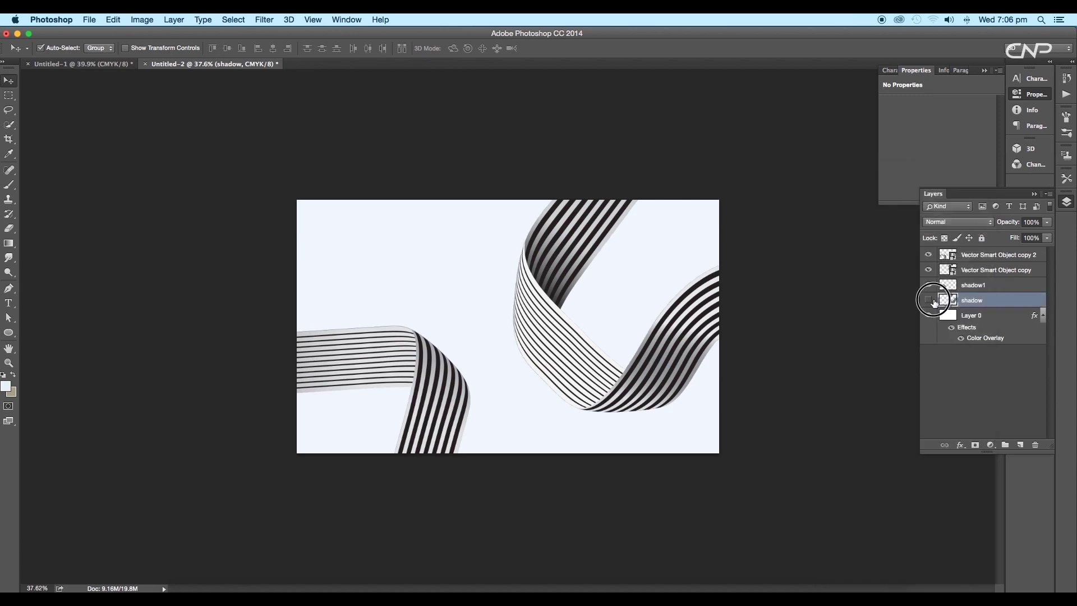
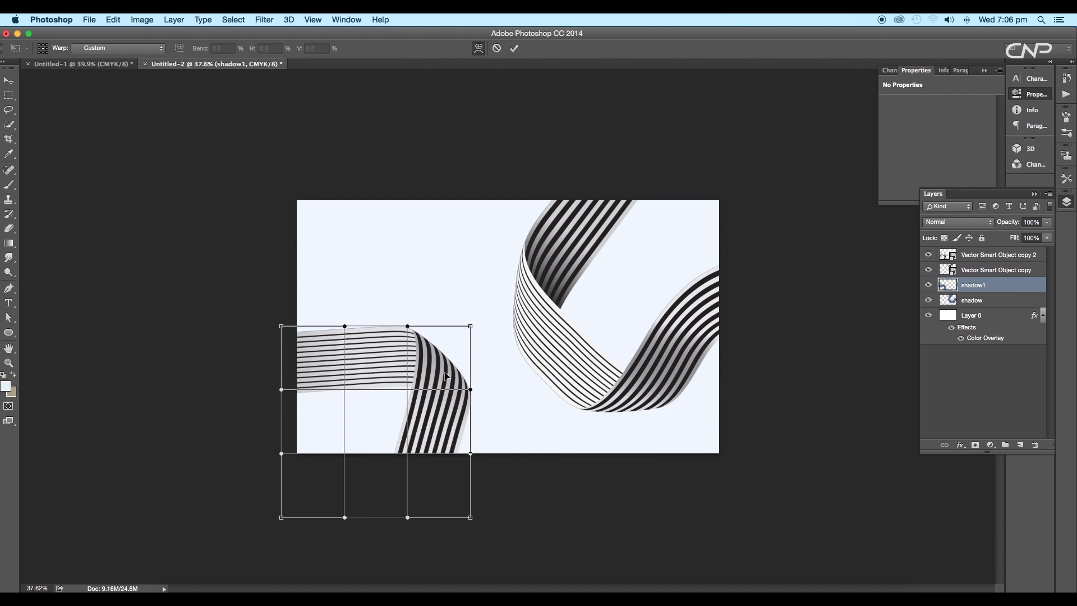
Step: Warp the shadow1 layer so its blue shape extends past the outer curve of the horizontal ribbon's fold
left_click_drag(442, 373, 450, 362)
left_click_drag(346, 329, 348, 332)
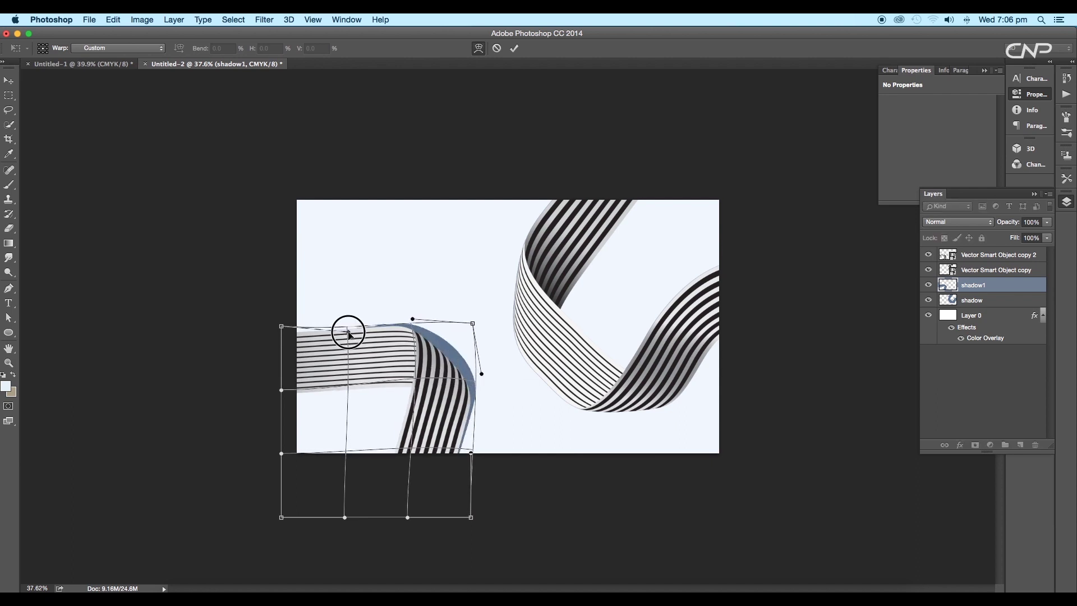
left_click_drag(471, 455, 464, 449)
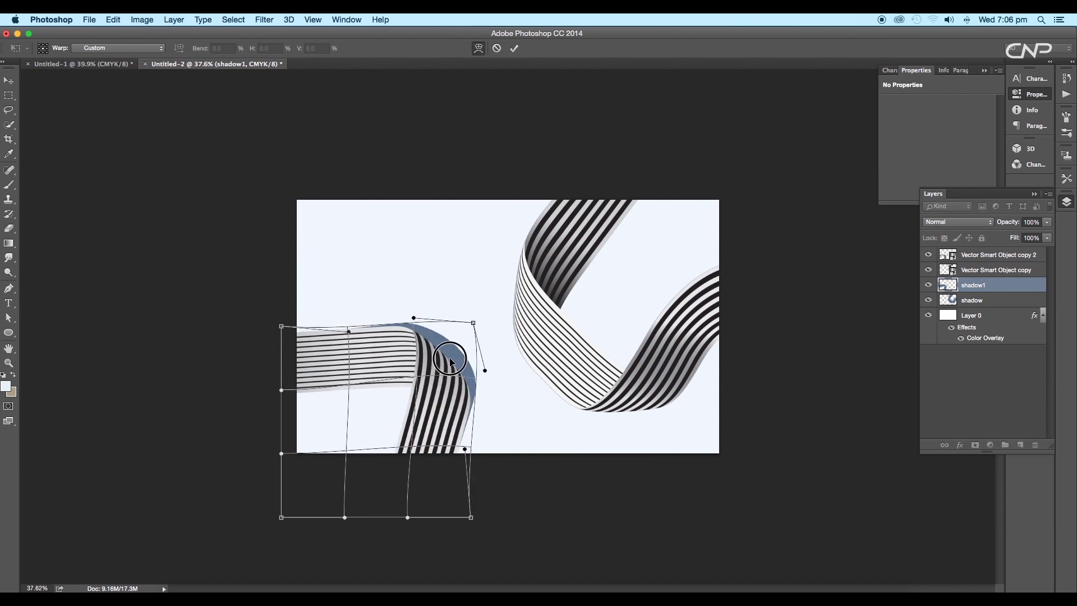
key("Return")
Step: Warp the shadow layer so its blue shape extends past the inner edge of the large ribbon's middle section
left_click(937, 303)
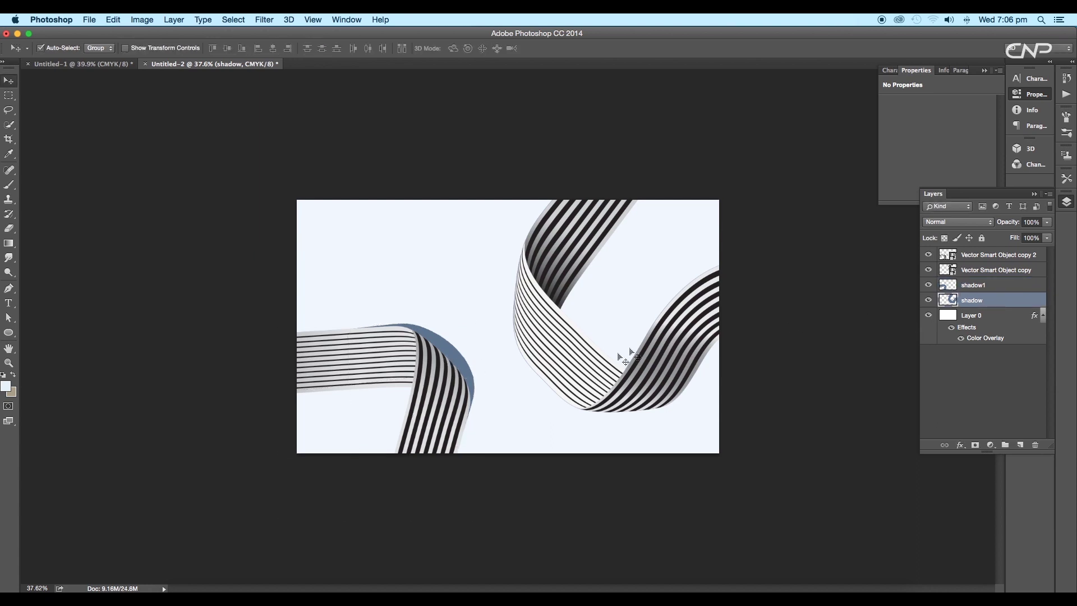
key("super+t")
right_click(583, 354)
left_click(602, 427)
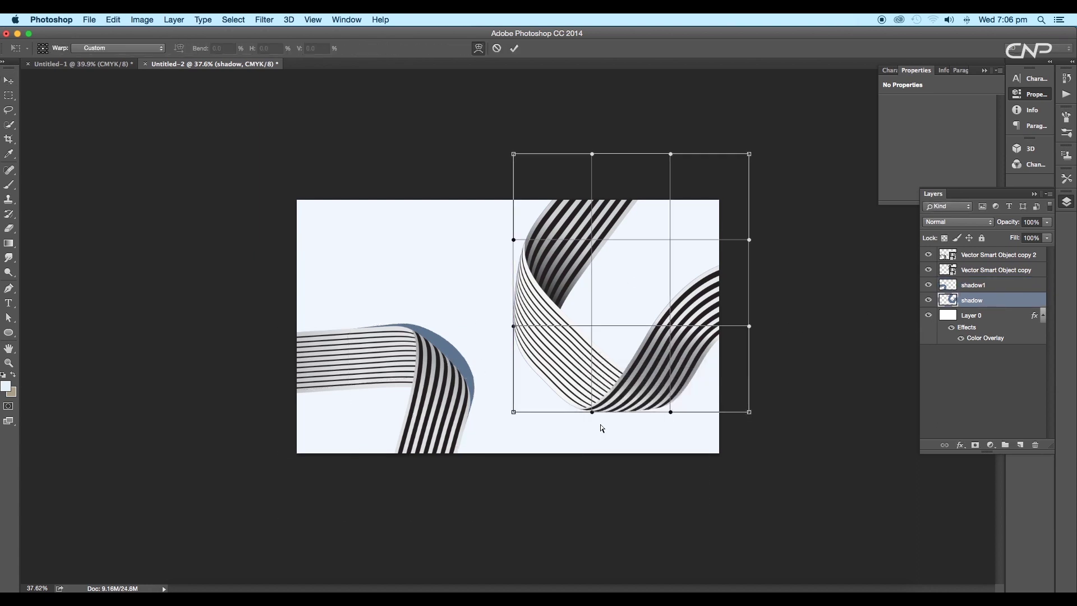
left_click_drag(572, 376, 584, 360)
left_click_drag(575, 273, 578, 270)
left_click_drag(701, 287, 703, 293)
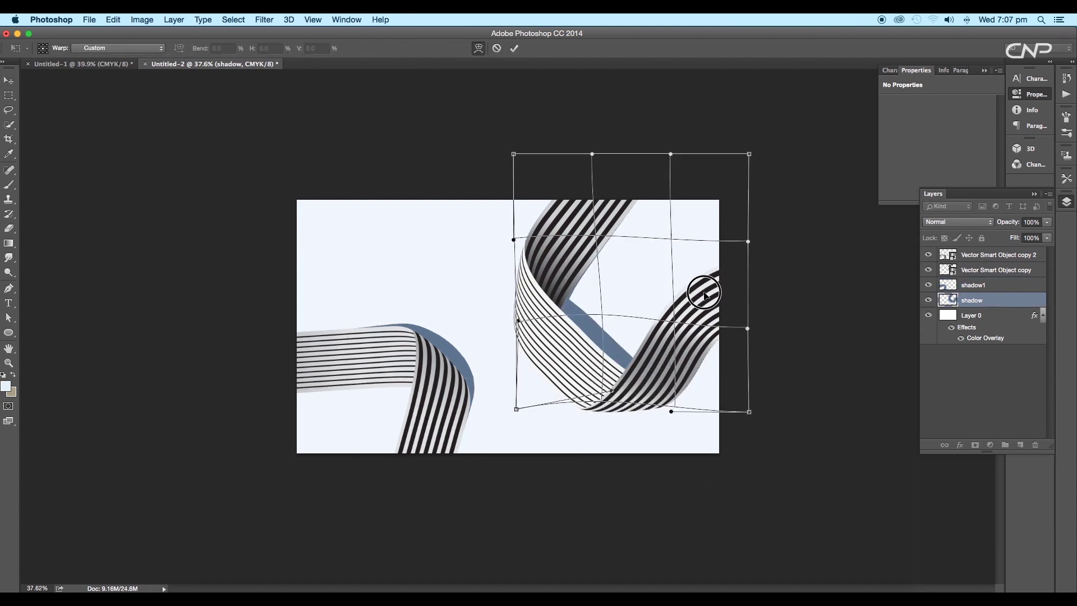
left_click_drag(552, 297, 555, 293)
left_click_drag(625, 378, 619, 374)
left_click_drag(546, 190, 543, 195)
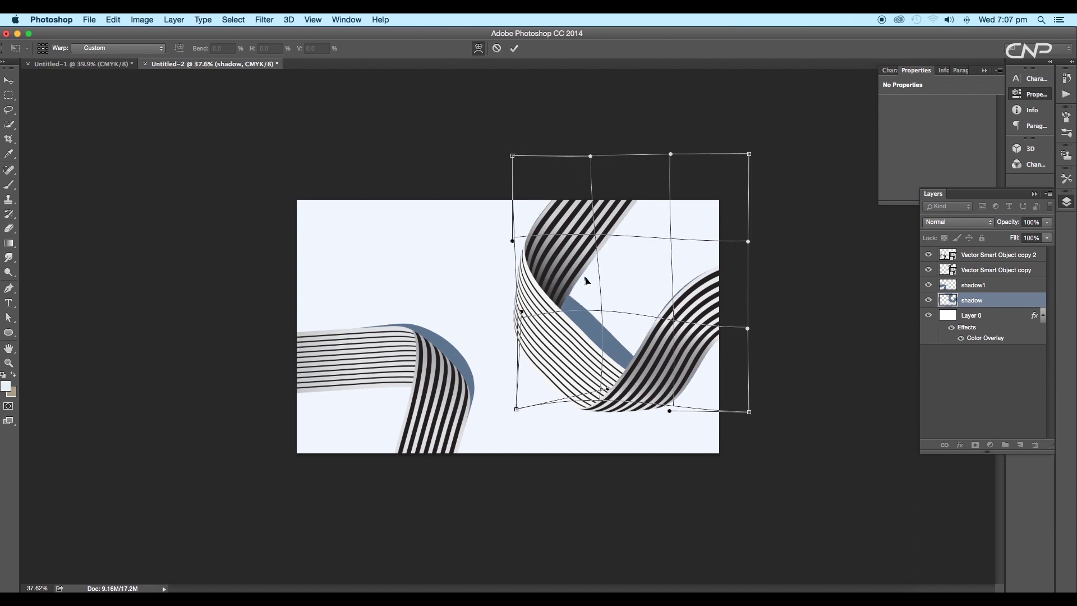
key("Return")
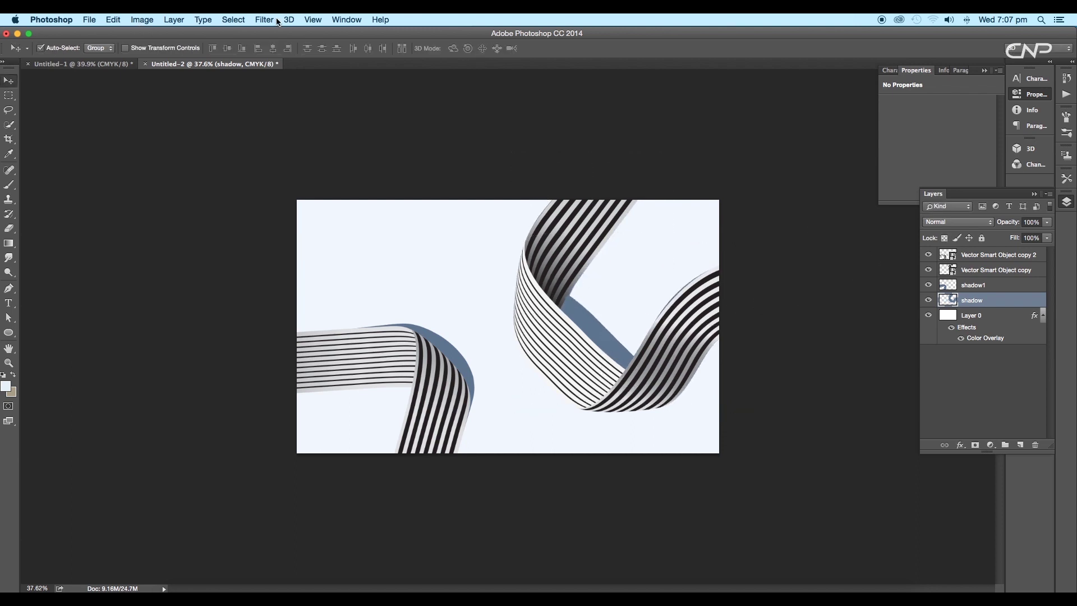
Step: Apply a Gaussian Blur with a radius of about 20.4 pixels to the shadow layer and set its blend mode to Multiply
left_click(259, 21)
mouse_move(336, 143)
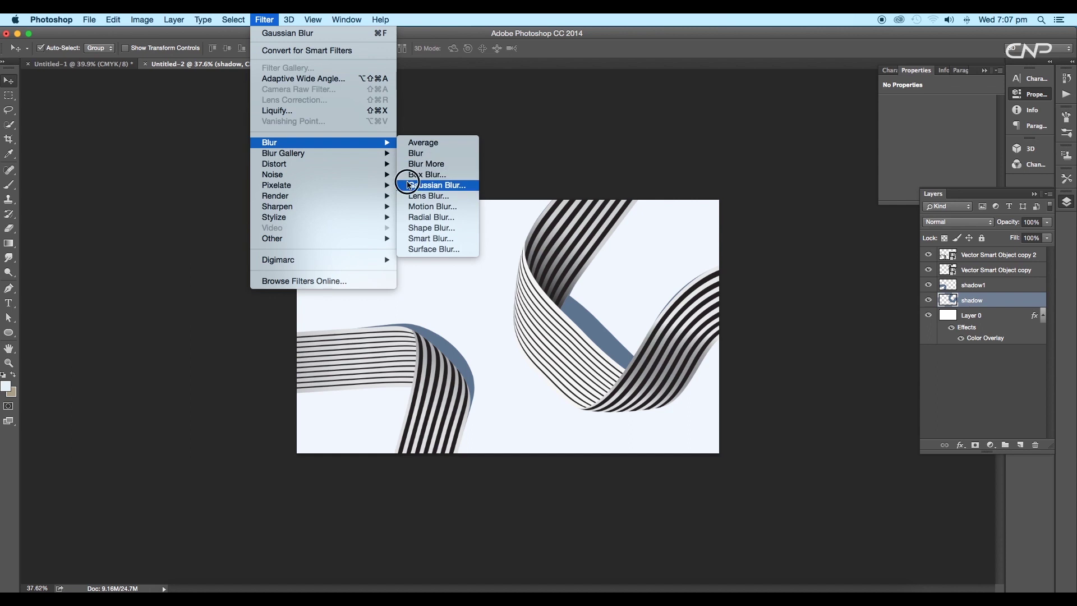
left_click(415, 183)
left_click_drag(808, 332, 812, 326)
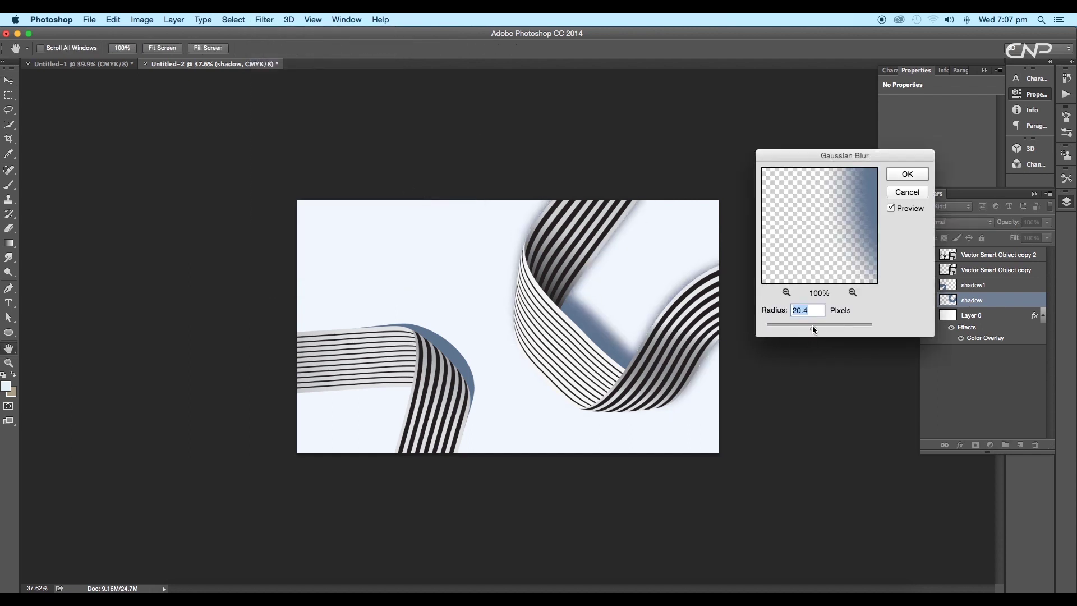
left_click(907, 174)
left_click(957, 222)
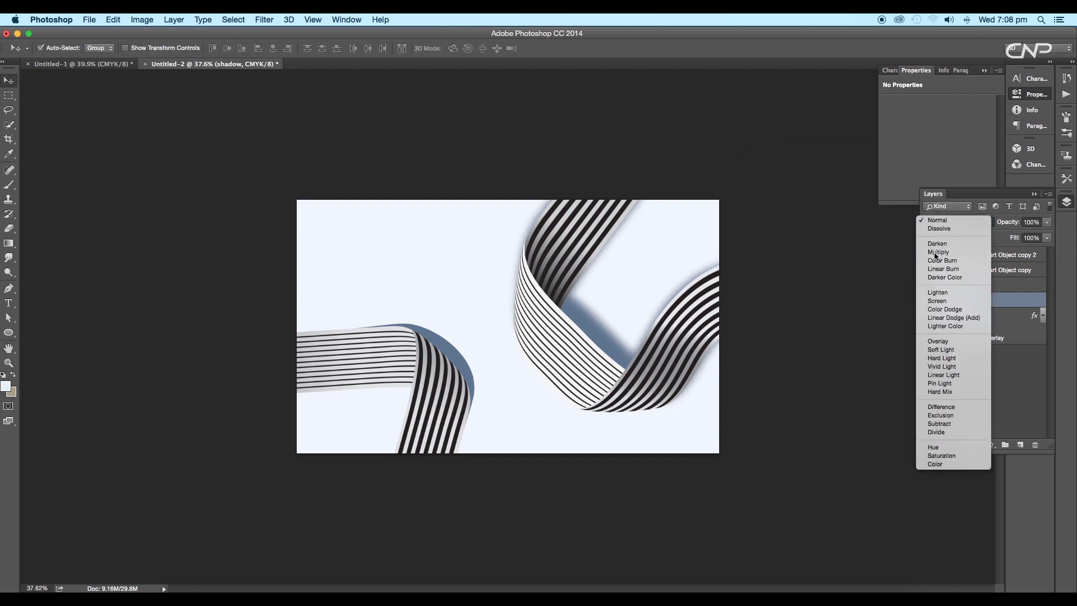
left_click(936, 257)
Step: Adjust the shadow layer's tones with Curves by shifting a midpoint, and lower the layer's opacity to 63%
left_click(147, 20)
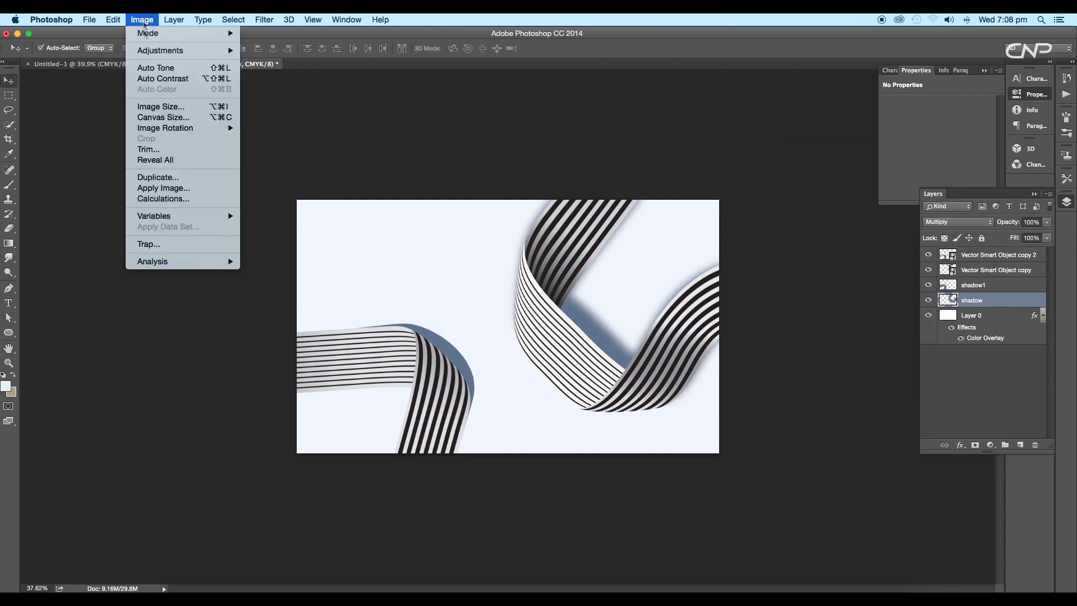
mouse_move(180, 51)
left_click(264, 71)
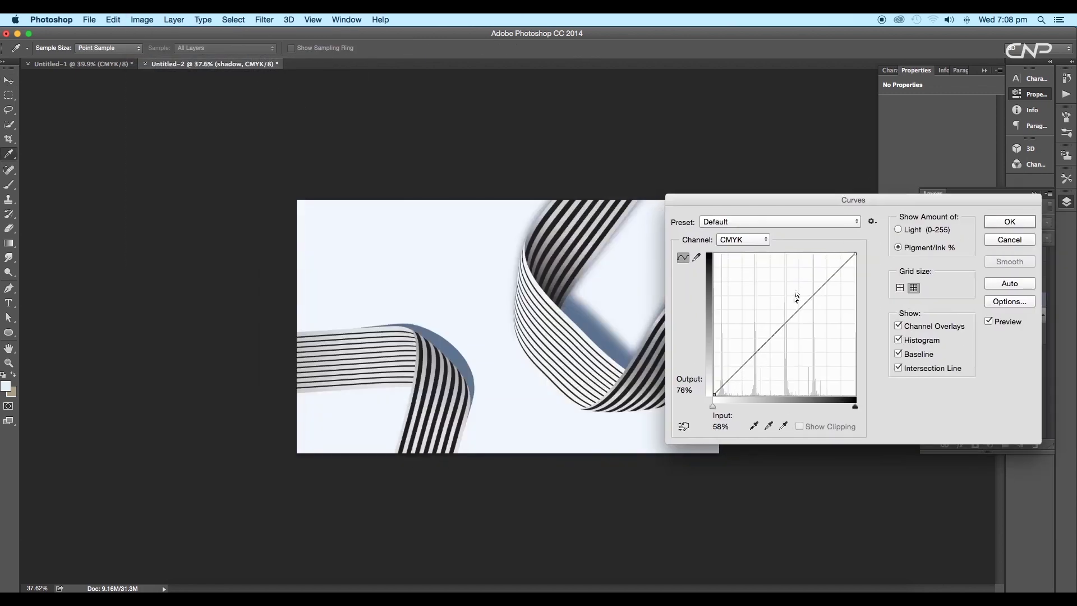
left_click(786, 320)
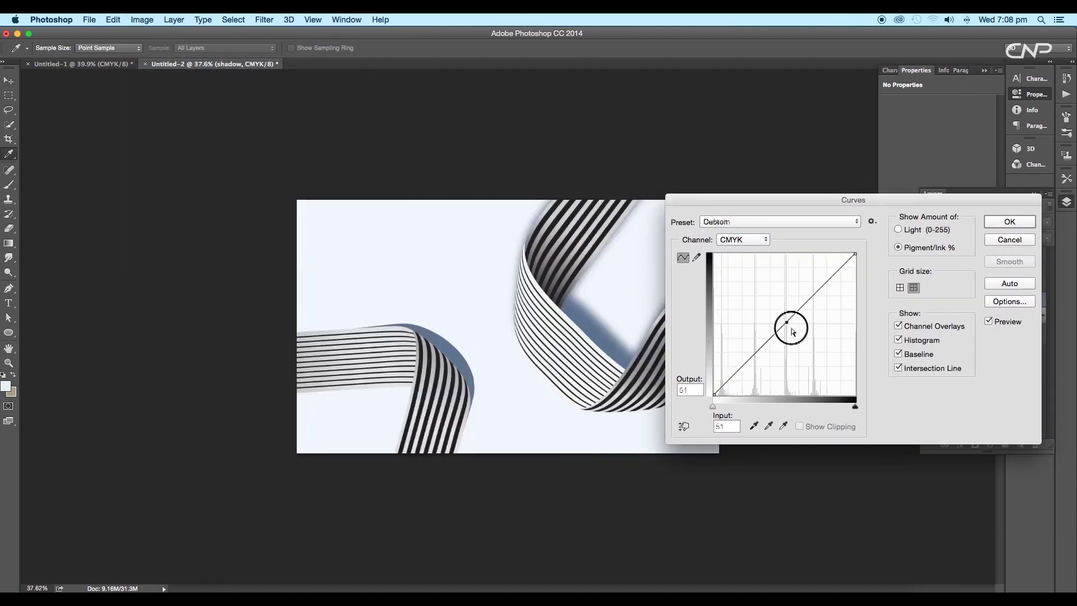
left_click_drag(786, 321, 766, 327)
left_click(1009, 222)
left_click_drag(1047, 222, 1030, 238)
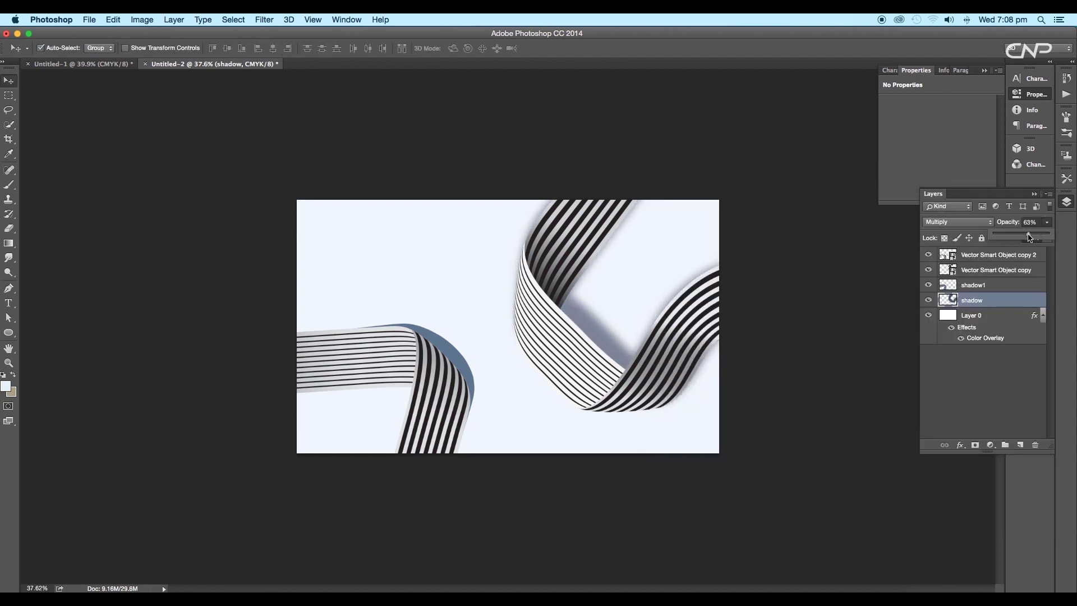
Step: Erase excess shadow around the large ribbon's edges with a reduced Eraser brush
key("e")
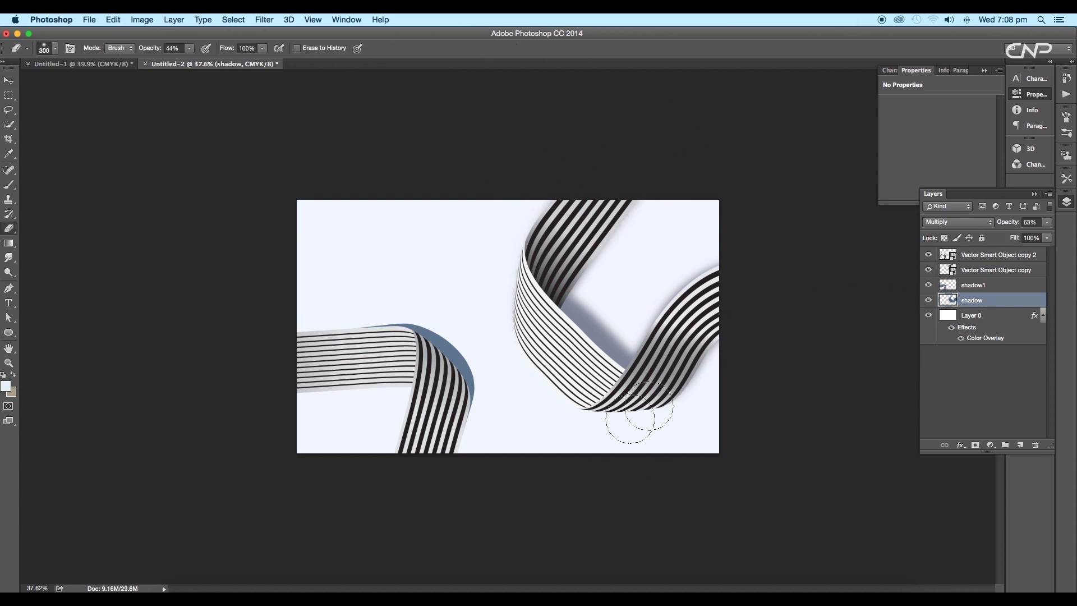
key("bracketleft")
key("bracketleft")
key("bracketleft")
key("bracketleft")
key("bracketleft")
key("bracketleft")
key("bracketleft")
key("bracketleft")
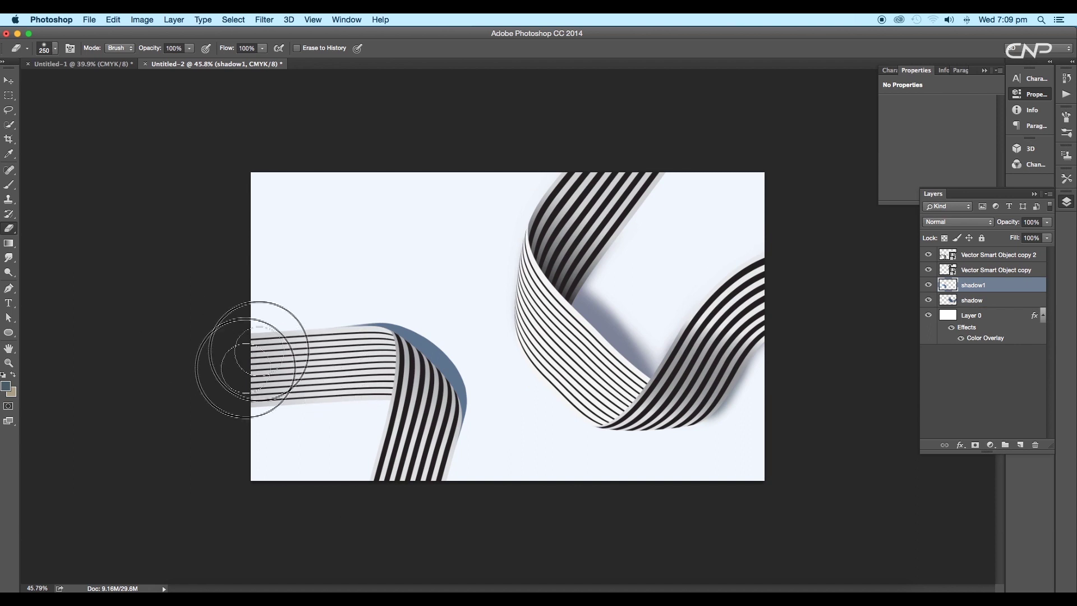
Step: Apply a Gaussian Blur with a radius of about 26.1 pixels to the shadow1 layer and slightly lower its opacity
left_click(264, 20)
mouse_move(303, 142)
left_click(435, 183)
left_click(817, 330)
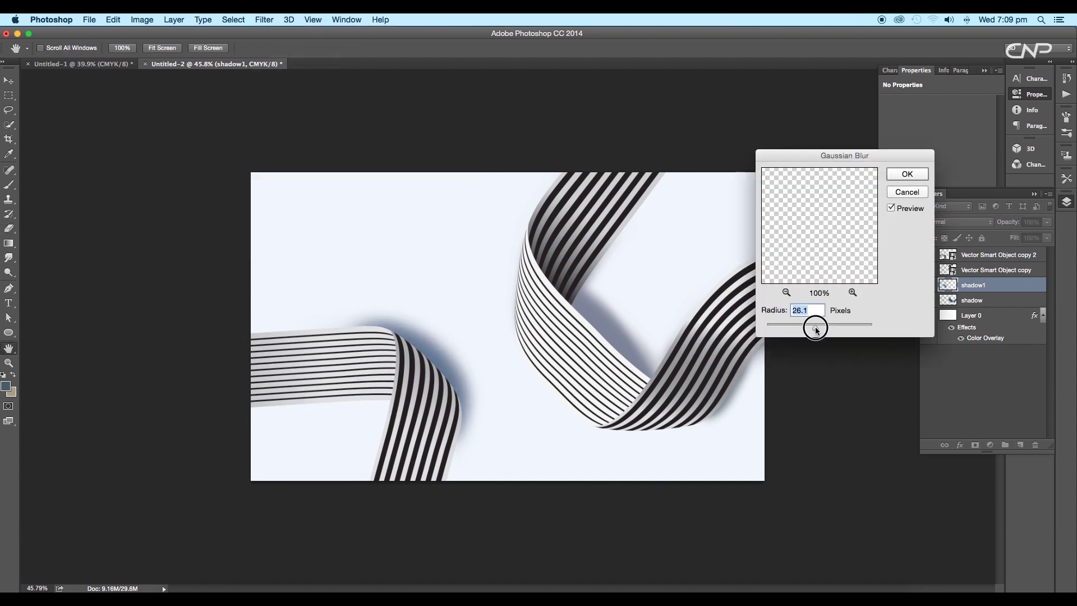
left_click(907, 174)
left_click(1047, 222)
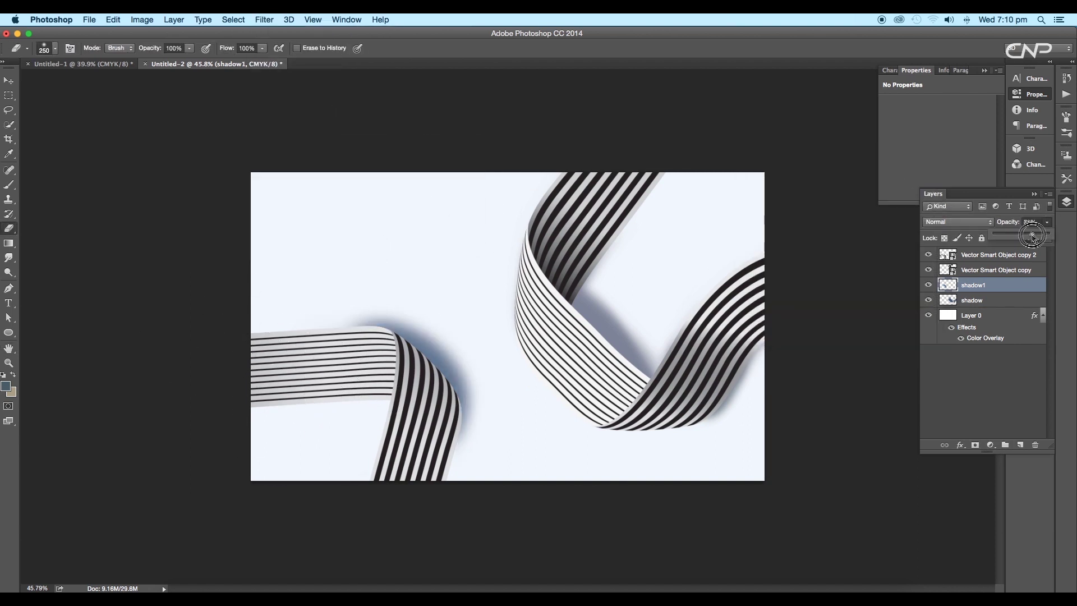
mouse_move(1047, 233)
left_mouse_down()
mouse_move(1023, 236)
mouse_move(1036, 236)
left_mouse_up()
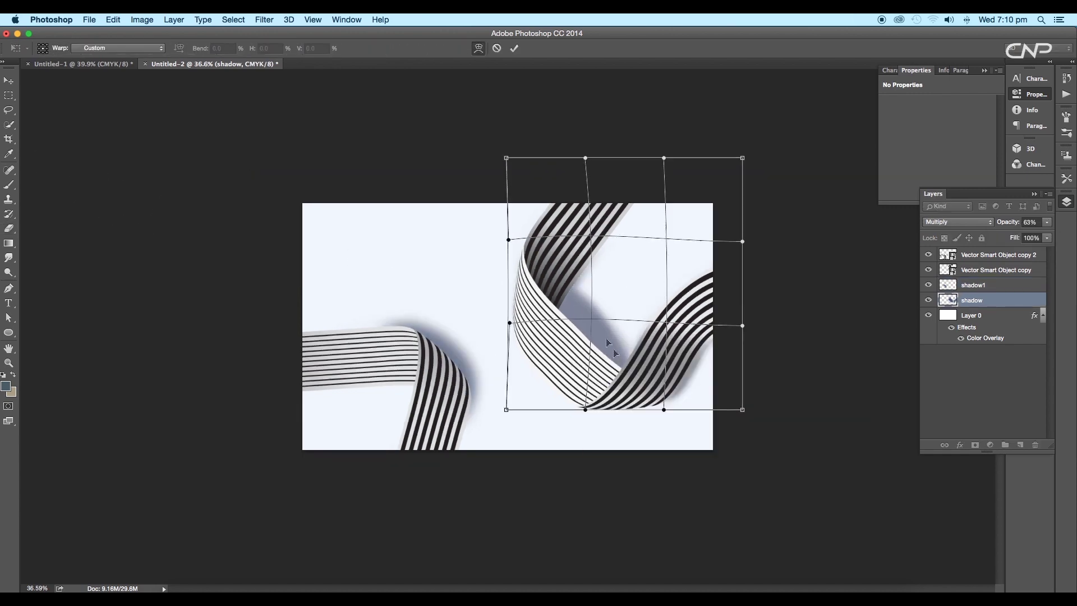
Step: Warp the shadow layer inside the large ribbon's bend, and warp the shadow1 layer around the horizontal ribbon's fold
left_click_drag(594, 314, 583, 336)
key("Return")
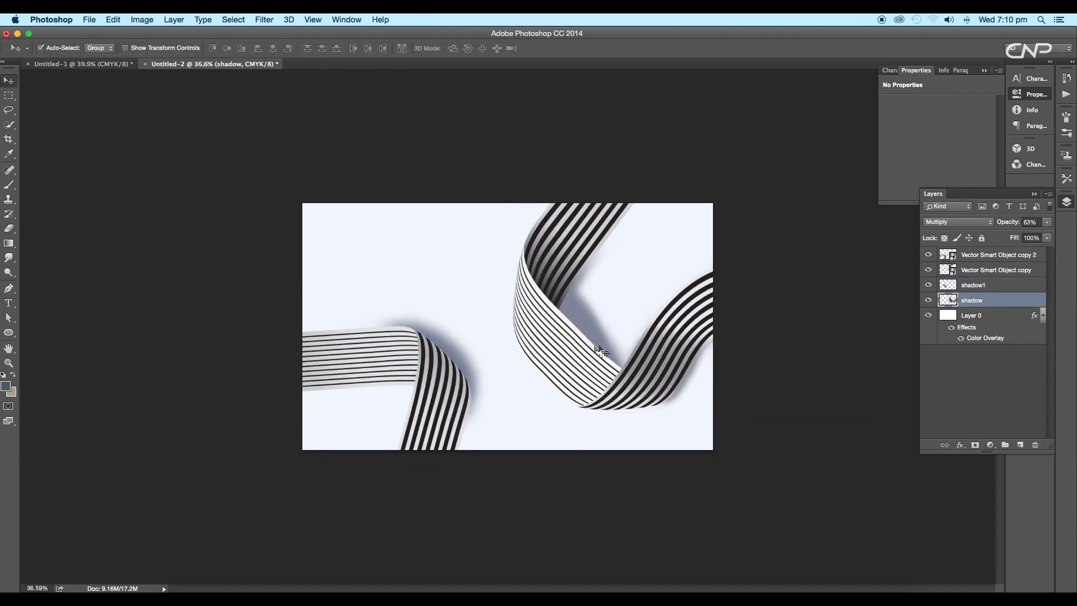
key("ctrl+t")
right_click(422, 352)
left_click(467, 419)
left_click_drag(463, 348, 471, 356)
key("Return")
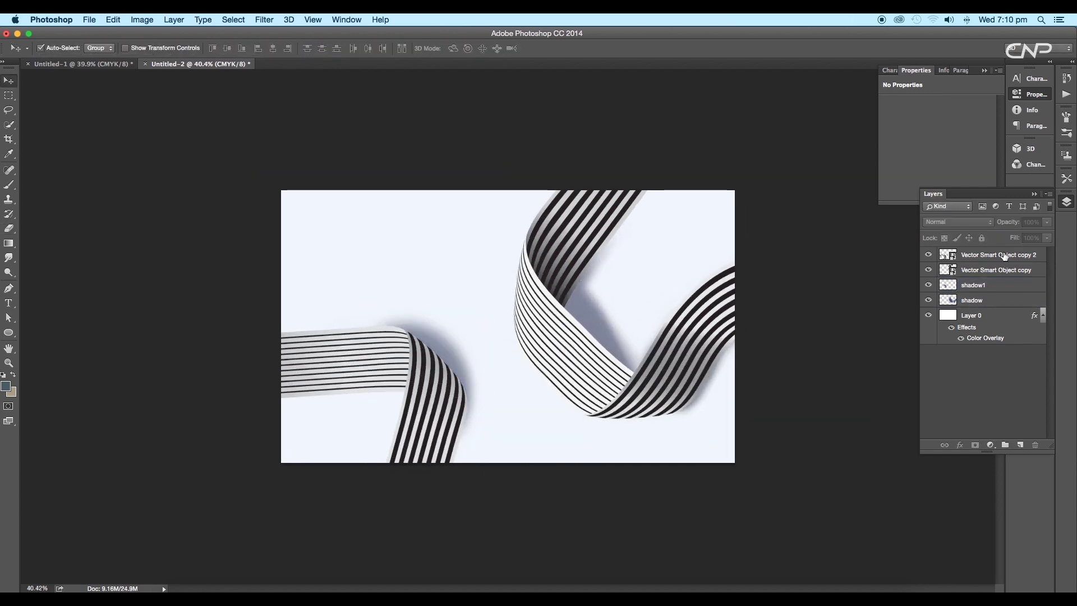
Step: Add a Hue/Saturation adjustment layer above Vector Smart Object copy 2 and set its Hue to +27
left_click(998, 254)
left_click(991, 445)
left_click(1018, 534)
left_click_drag(937, 147, 947, 149)
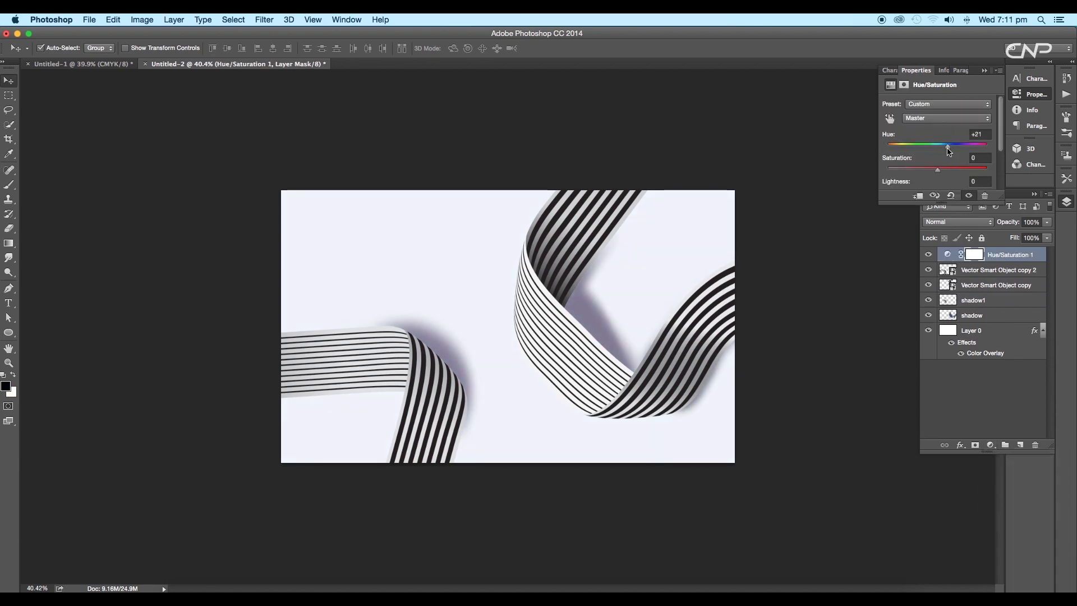
scroll(592, 383, "down", 4)
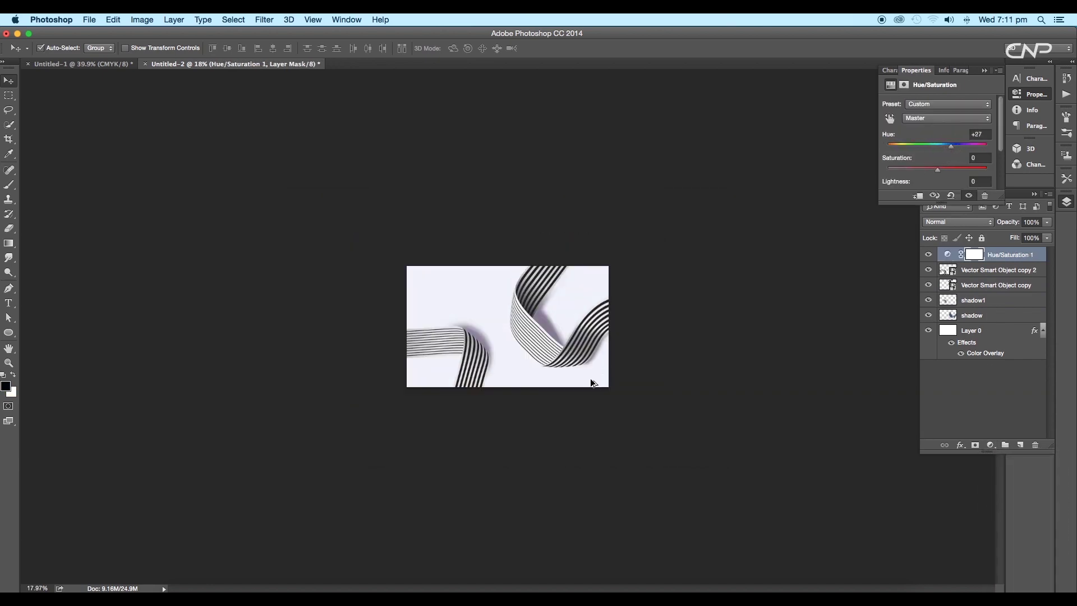
scroll(580, 370, "up", 5)
Step: Create a tan filled circle on a new layer above the horizontal ribbon, using an elliptical selection
left_click(8, 95)
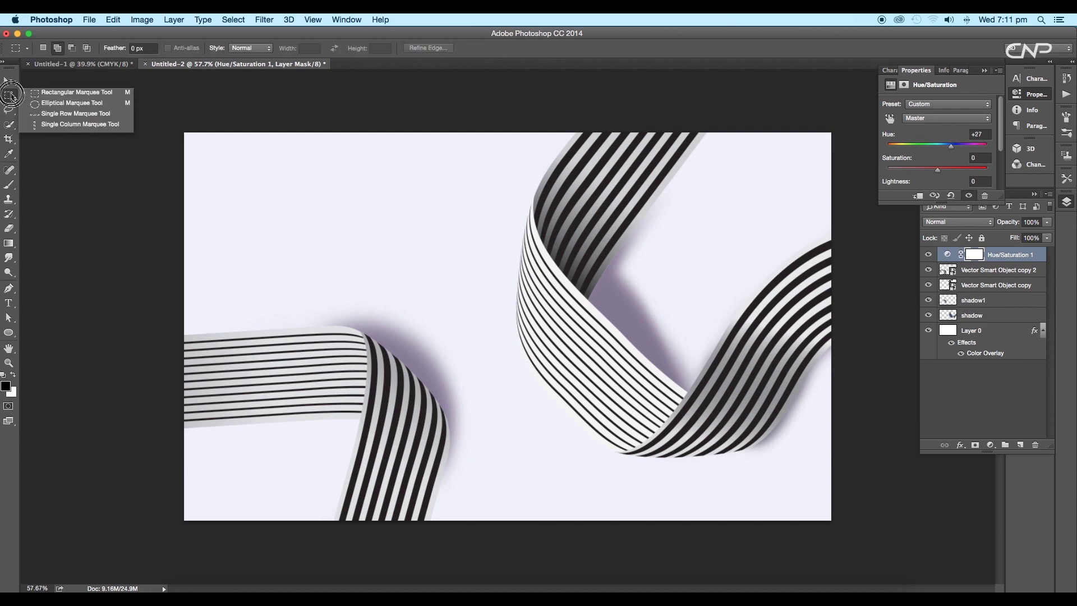
left_click(34, 106)
left_click_drag(266, 212, 323, 275)
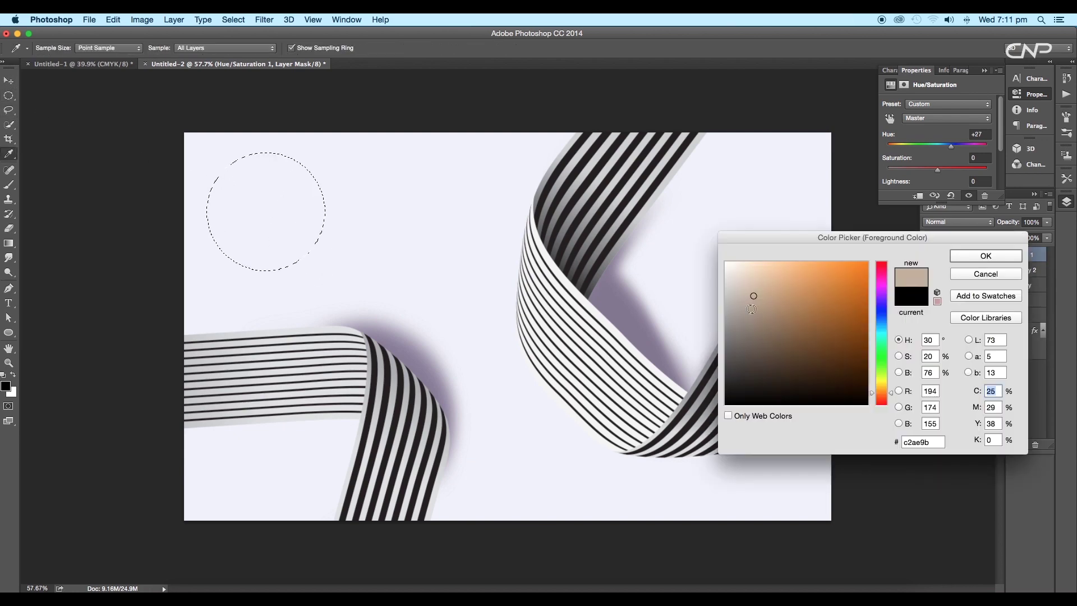
left_click(753, 306)
left_click(967, 258)
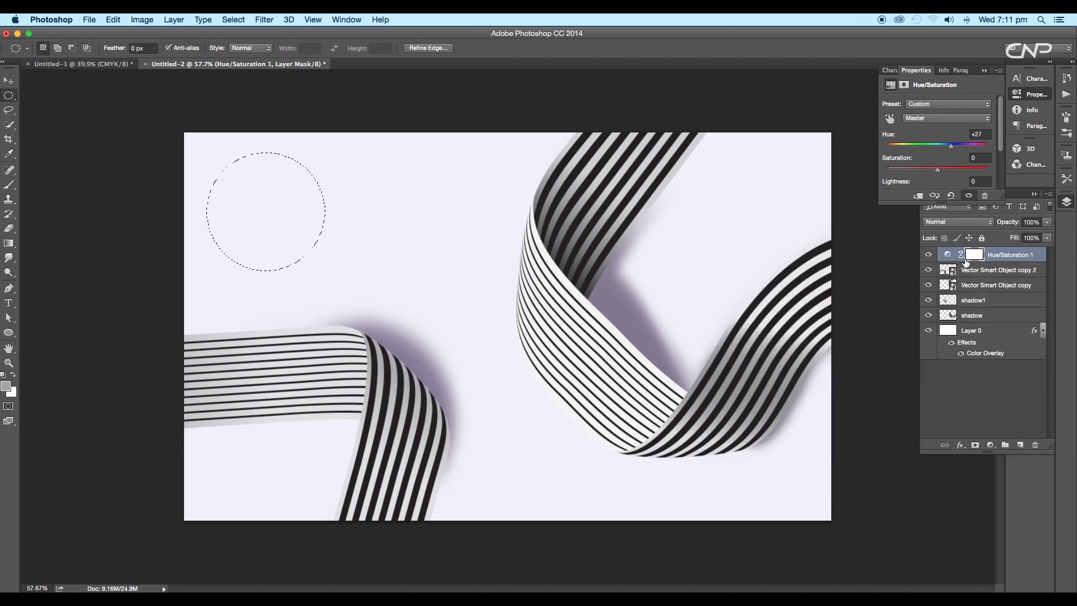
Step: Place a much smaller duplicate of the tan circle in the lower gap between the ribbons, and nudge the original slightly down
left_click_drag(349, 272, 531, 437)
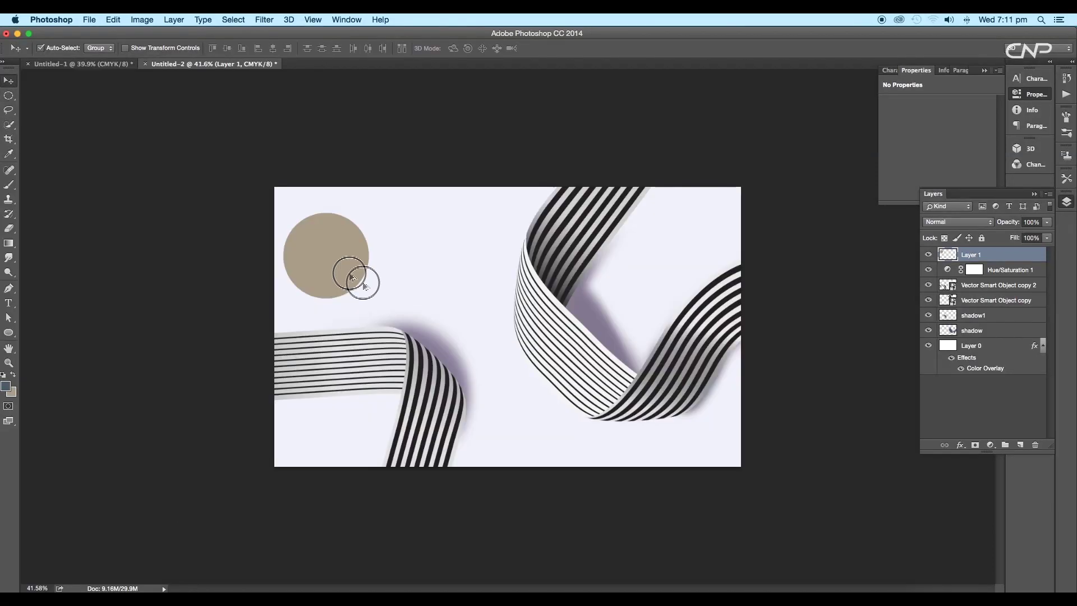
key("super+t")
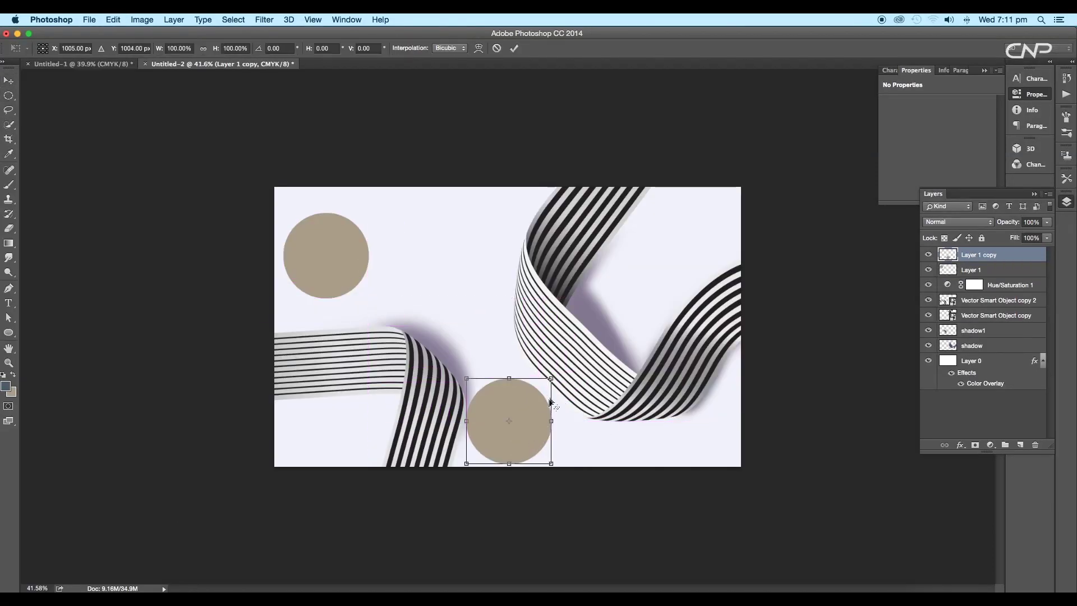
left_click_drag(551, 380, 493, 444)
key("Return")
left_click_drag(352, 275, 350, 280)
Step: Add a Drop Shadow effect in Multiply mode to the large tan circle's layer
double_click(1018, 274)
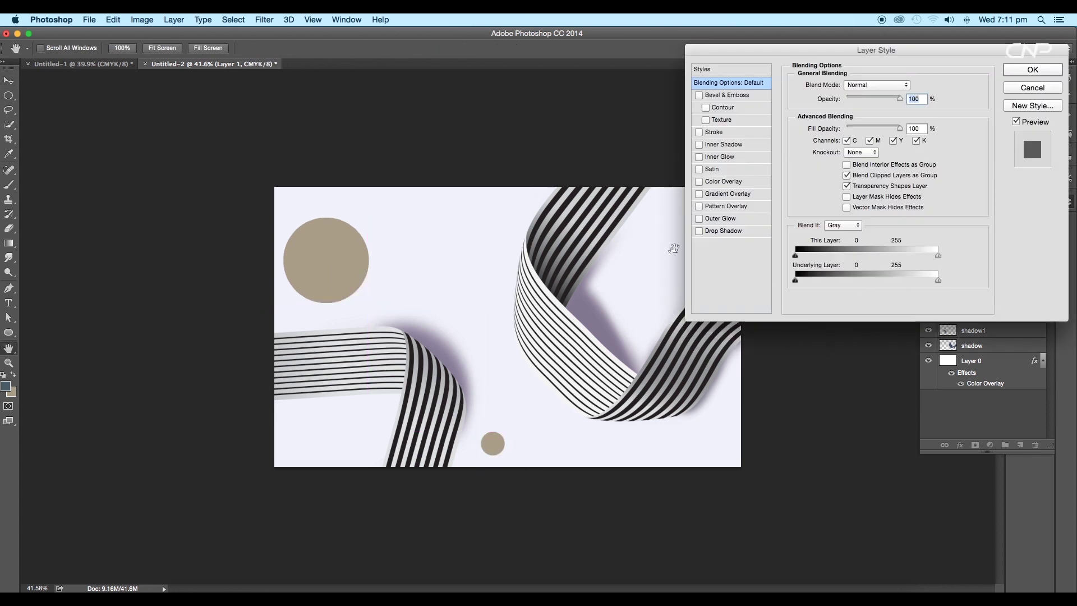
left_click(714, 232)
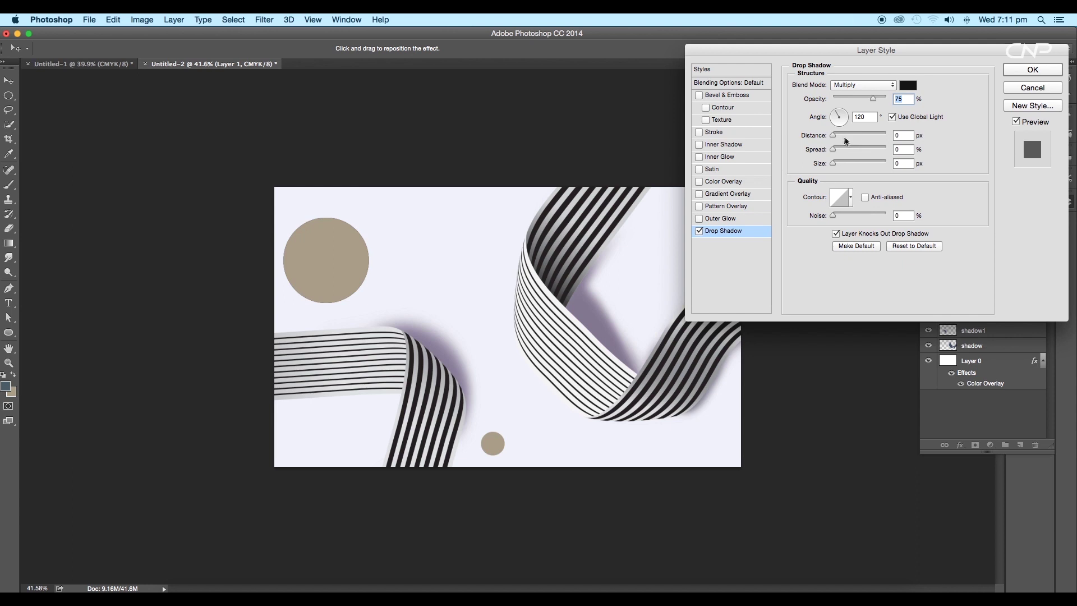
left_click_drag(873, 99, 833, 124)
left_click(903, 163)
left_click(1030, 69)
scroll(360, 240, "up", 2)
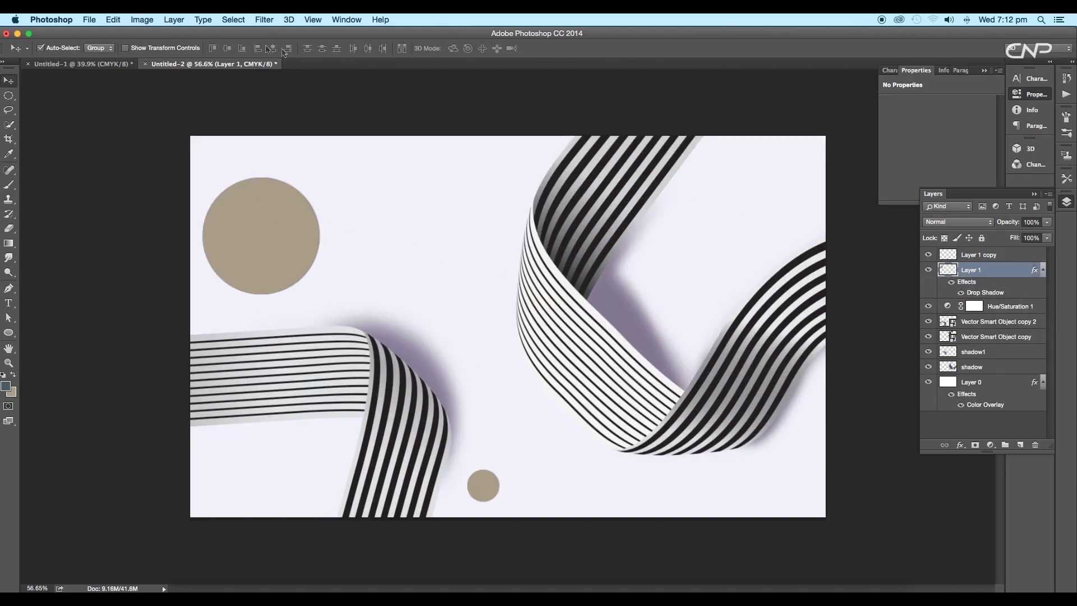
Step: Add uniform monochromatic noise of 7.16% to the large tan circle
left_click(264, 20)
mouse_move(336, 174)
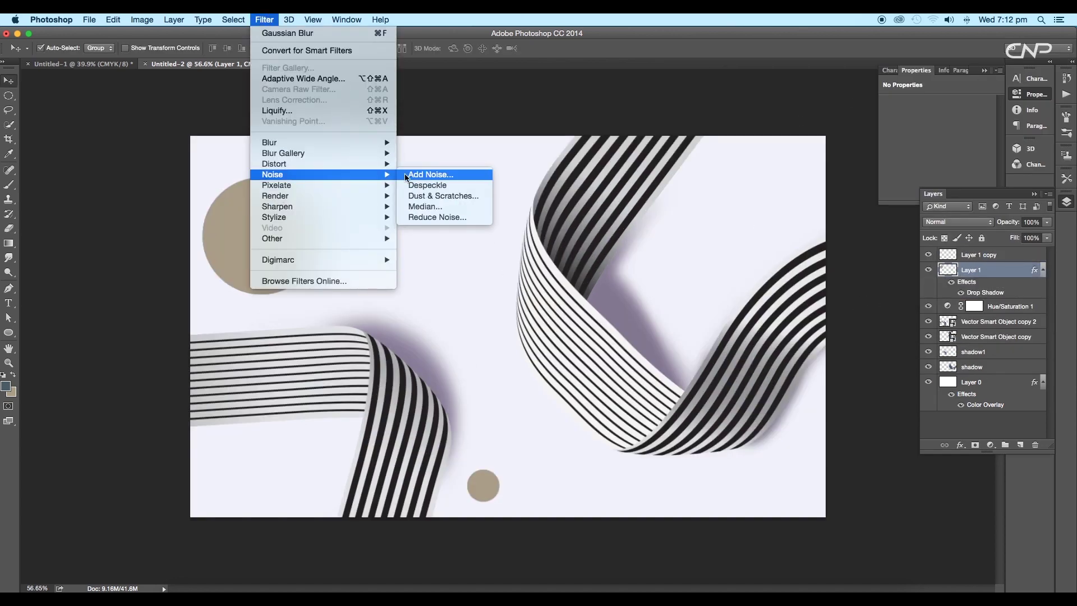
left_click(422, 176)
left_click_drag(383, 268, 379, 269)
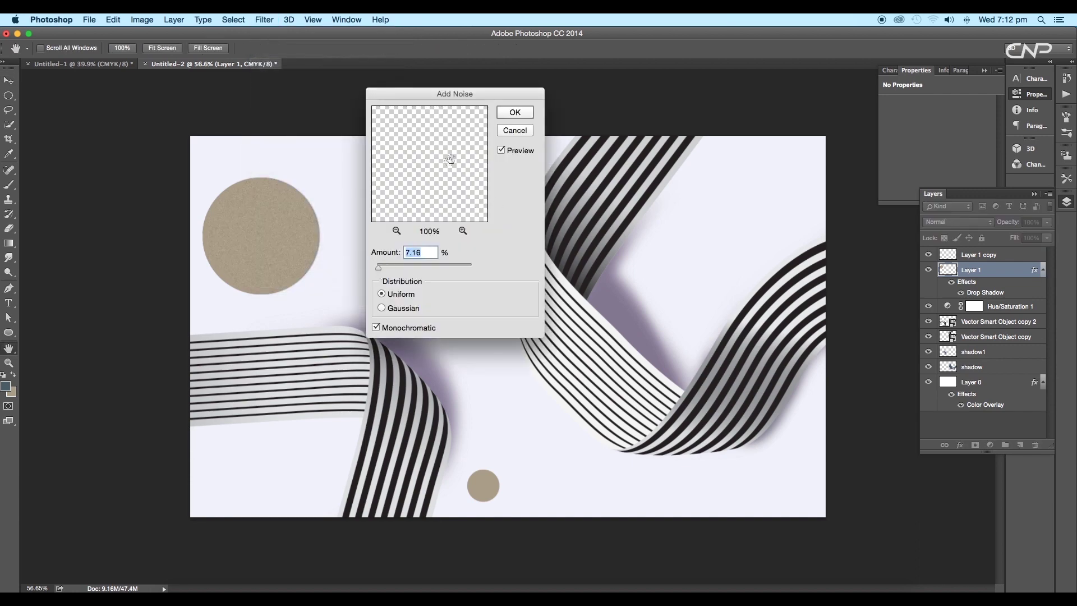
left_click(518, 114)
left_click(493, 126)
scroll(507, 329, "down", 1)
Step: Add a Brightness/Contrast adjustment layer above the small circle's layer with Brightness -13 and Contrast 11
left_click(485, 469)
left_click(990, 444)
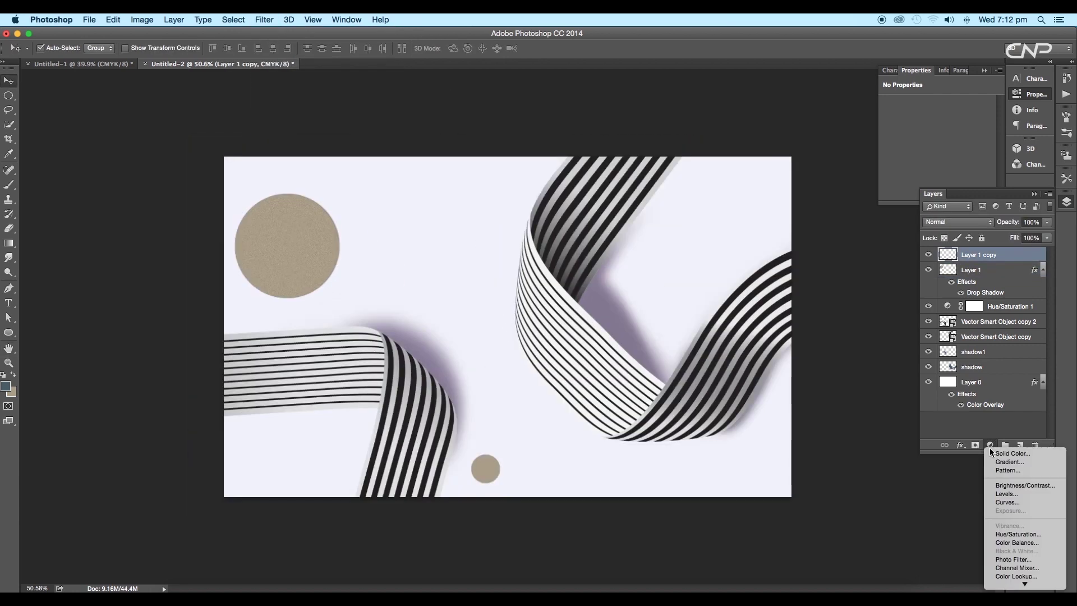
left_click(1004, 487)
left_click_drag(937, 155, 930, 139)
left_click(968, 196)
left_click(968, 195)
scroll(684, 303, "down", 5)
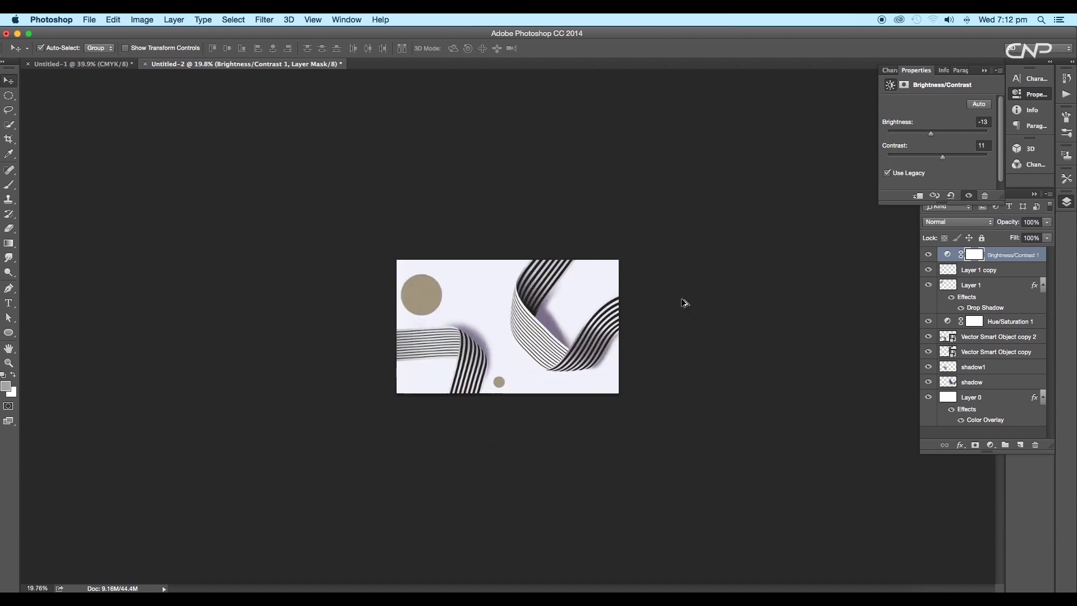
scroll(617, 329, "up", 5)
Step: Colorize the Hue/Saturation 1 adjustment with Hue 201 and Saturation 25, and lower its layer opacity to 66%
left_click(948, 321)
scroll(942, 146, "down", 2)
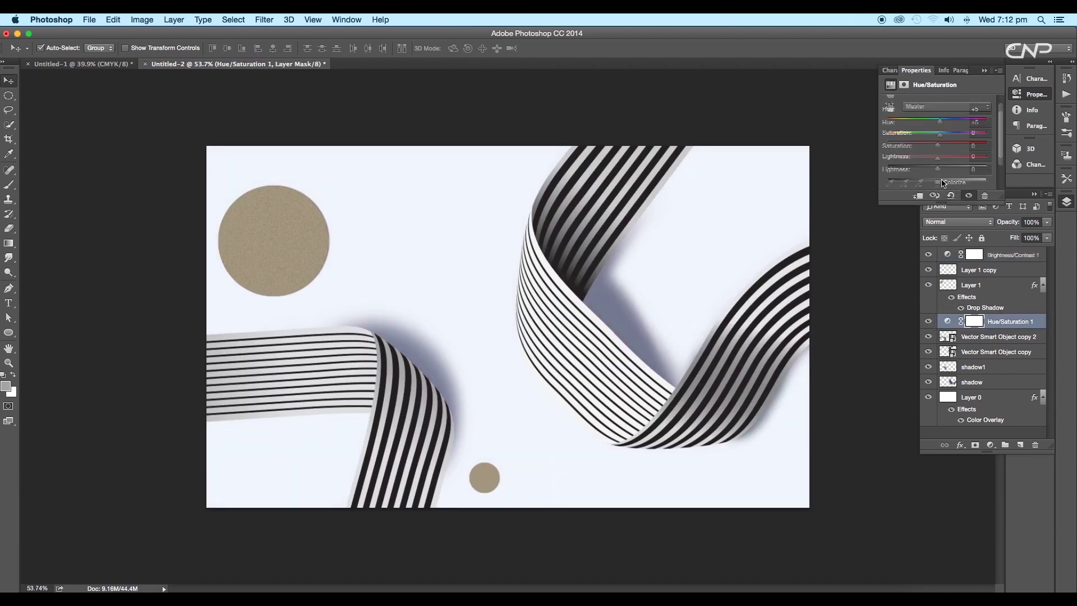
left_click(938, 182)
left_click_drag(943, 121, 941, 126)
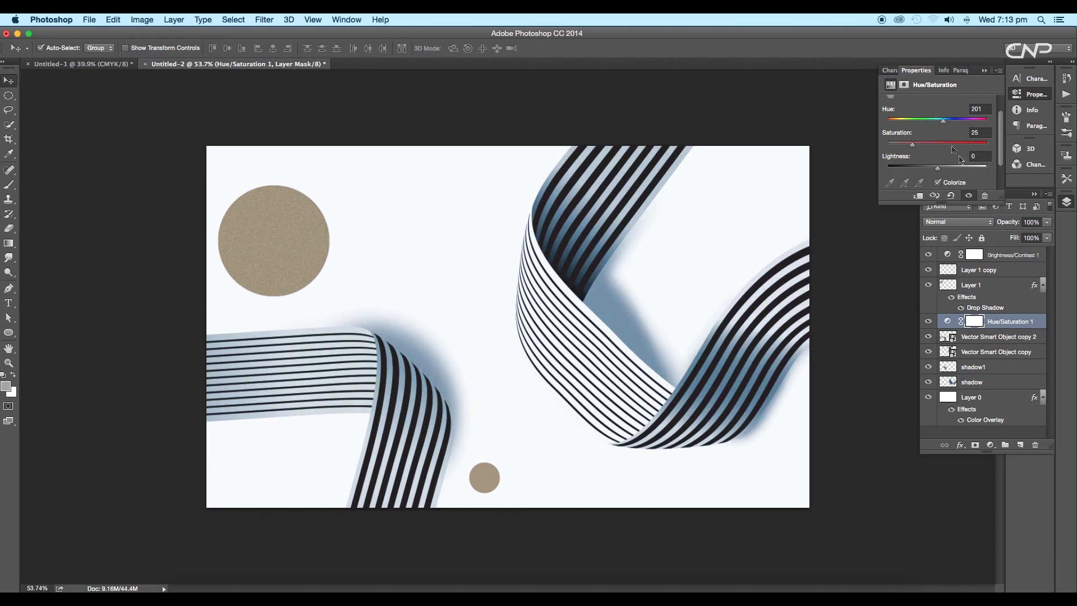
left_click(1046, 222)
mouse_move(1047, 234)
left_mouse_down()
mouse_move(1015, 236)
mouse_move(1030, 234)
left_mouse_up()
scroll(639, 336, "down", 5)
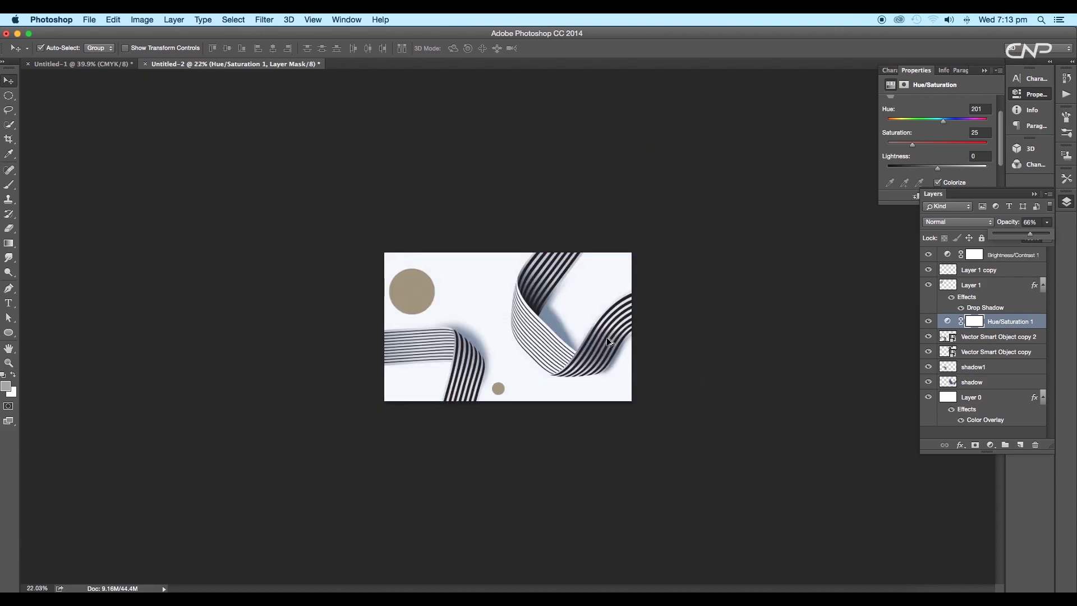
scroll(608, 339, "up", 5)
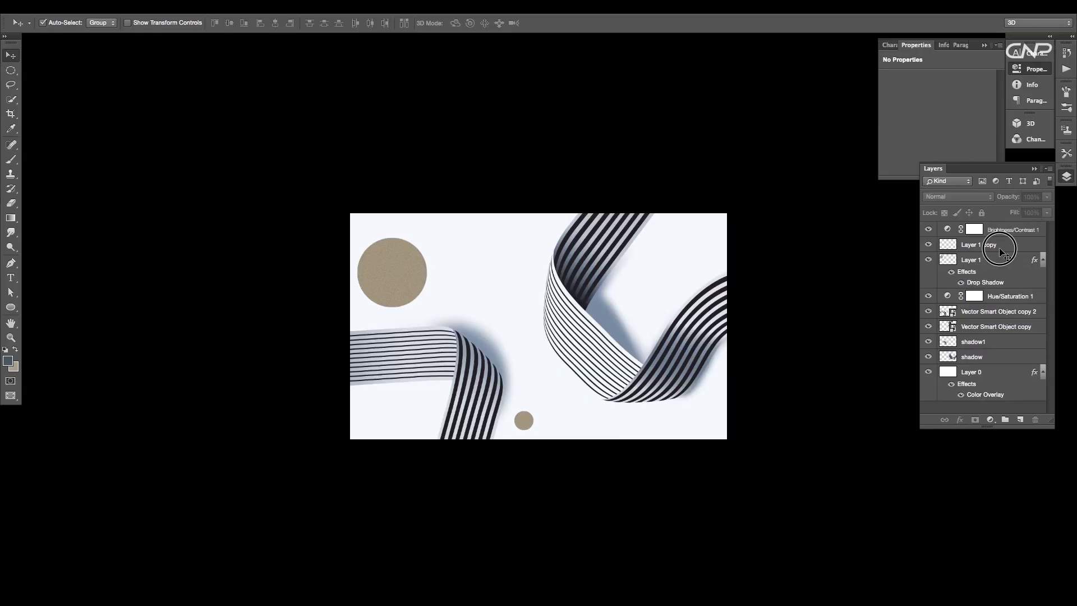
Step: Add a new layer named HIGHLIGHT above Layer 1 copy and set its blend mode to Linear Dodge (Add)
left_click(991, 247)
left_click(1020, 420)
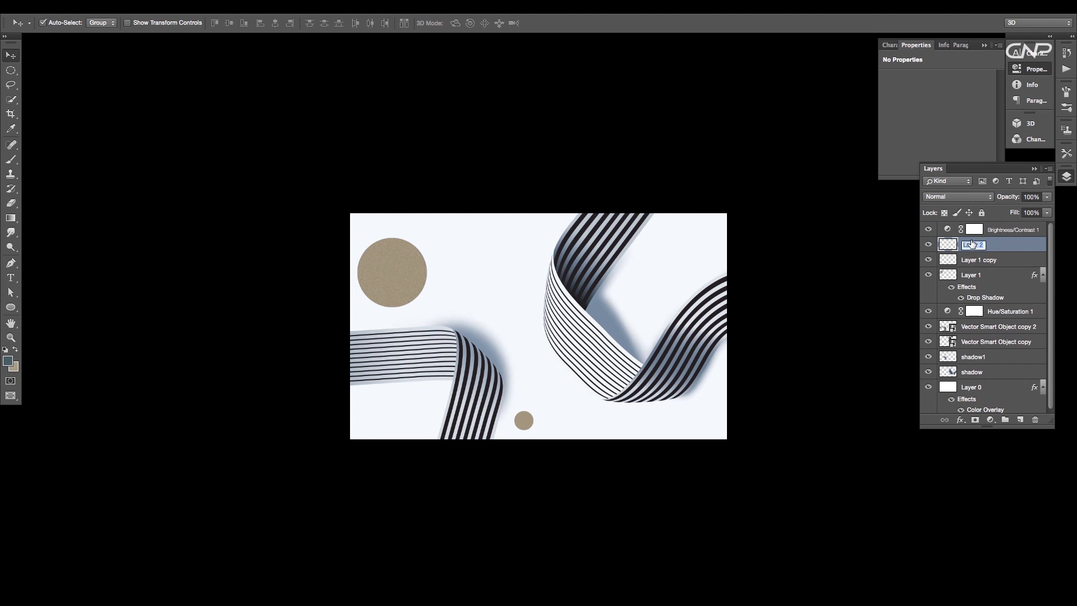
type("HIGHLIGHT")
key("Return")
left_click(964, 197)
left_click(942, 284)
Step: Set the Brush tool's foreground colour to pale blue, about #d0e1f0, for painting on the HIGHLIGHT layer
left_click_drag(755, 327, 817, 279)
key("b")
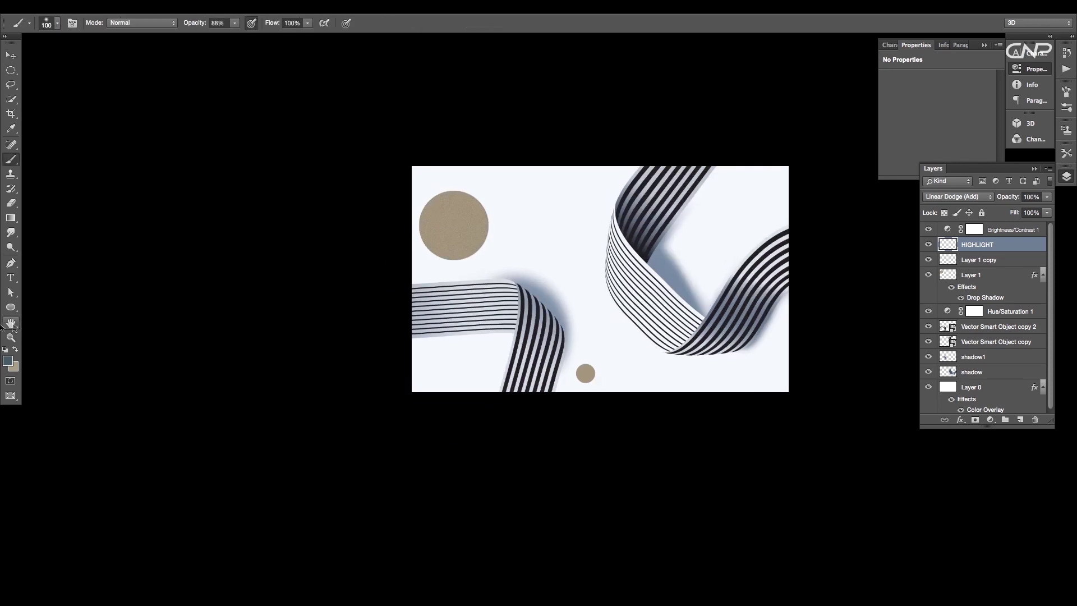
left_click(9, 361)
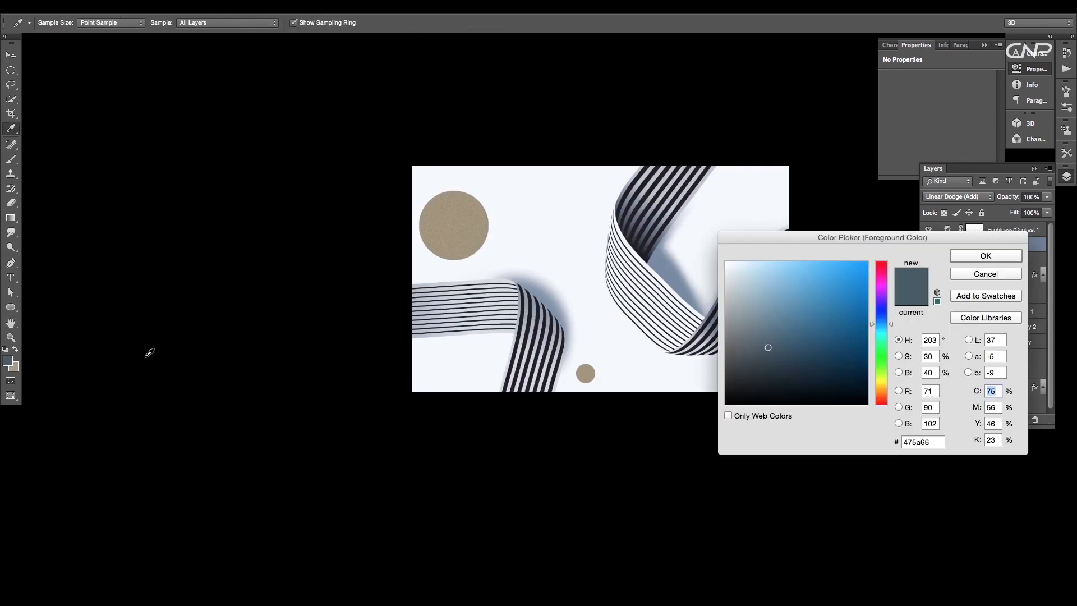
left_click_drag(882, 344, 881, 321)
left_click(744, 270)
left_click(956, 258)
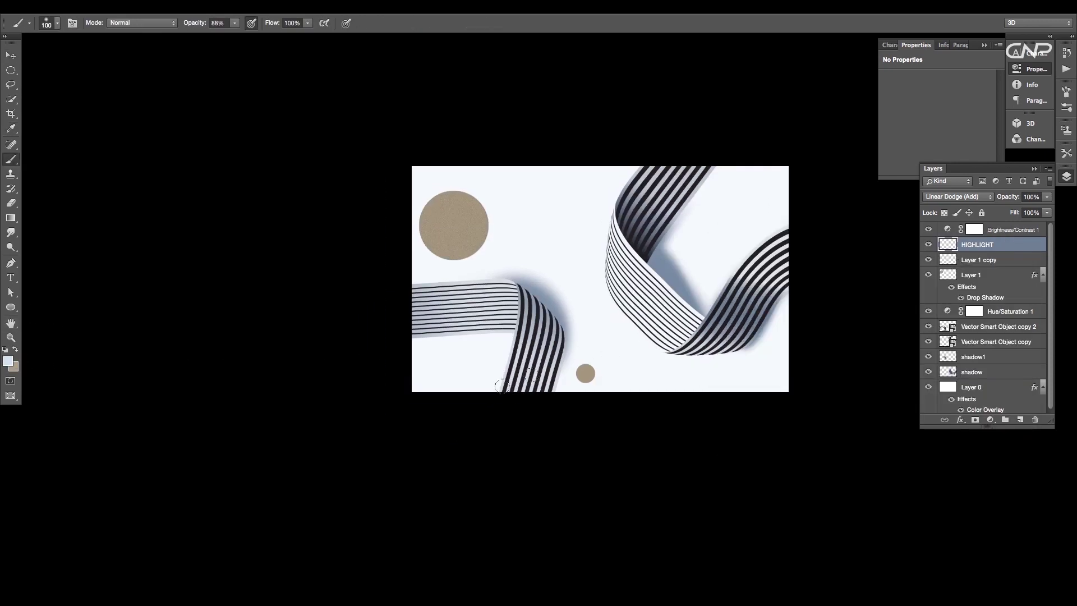
Step: Set the brush size to 200 and its opacity to 22% after testing a stroke across the left ribbon's lower end
scroll(599, 357, "up", 2)
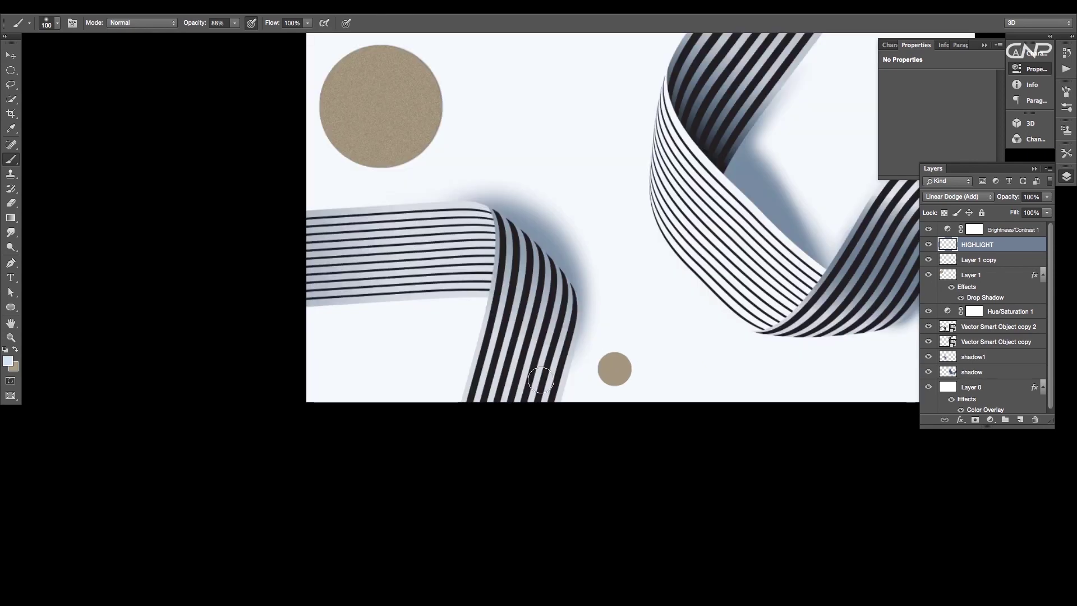
key("bracketright")
key("bracketright")
left_click_drag(483, 357, 589, 363)
key("super+z")
key("2")
key("2")
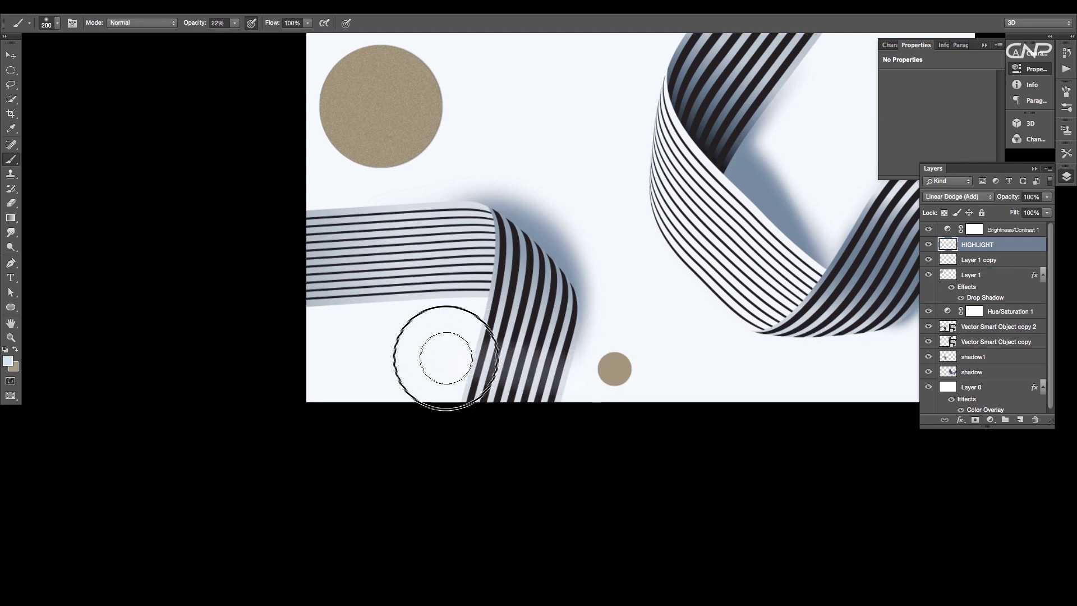
Step: Paint soft highlights across the left ribbon within a selection loaded from Vector Smart Object copy 2, and clear the selection
left_click(943, 330, "ctrl")
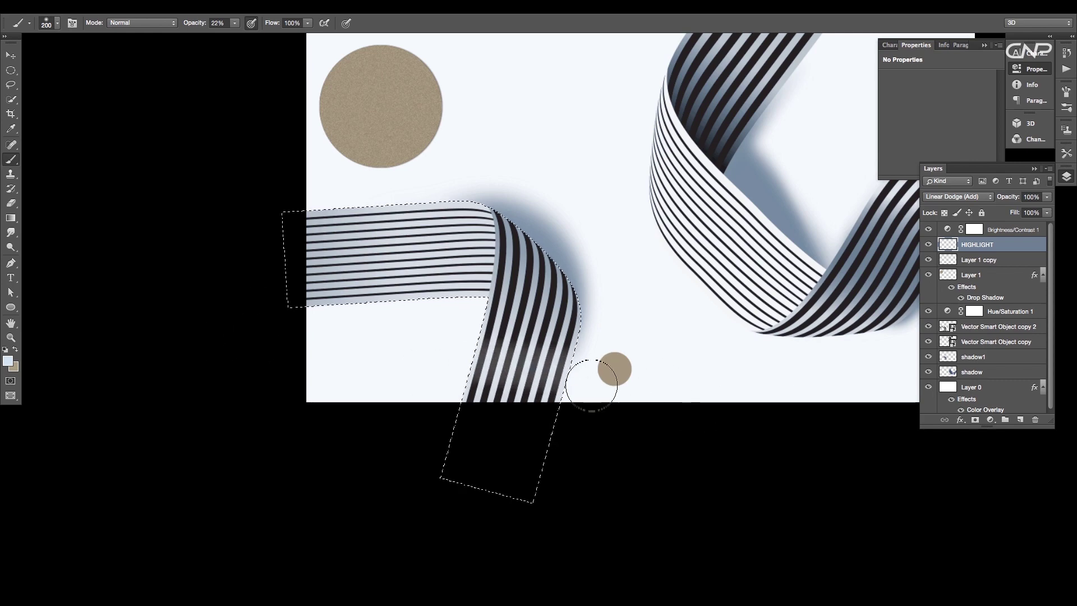
mouse_move(418, 255)
left_mouse_down()
mouse_move(445, 300)
mouse_move(438, 320)
left_mouse_up()
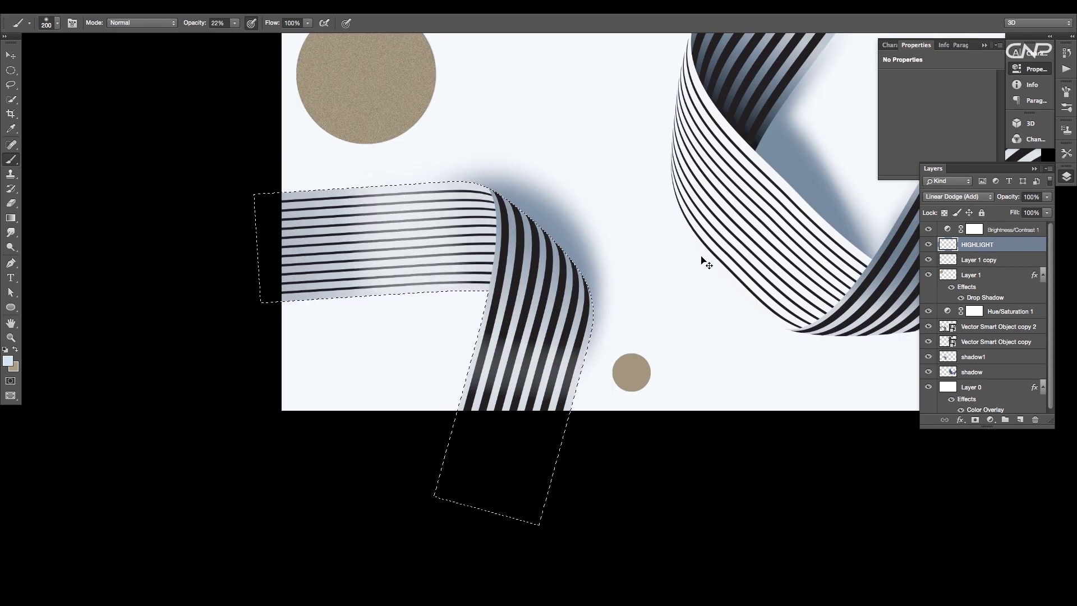
key("ctrl+d")
Step: Load Vector Smart Object copy's outline as a selection and paint soft highlights across the right ribbon with a size 300 brush
left_click(948, 343, "ctrl")
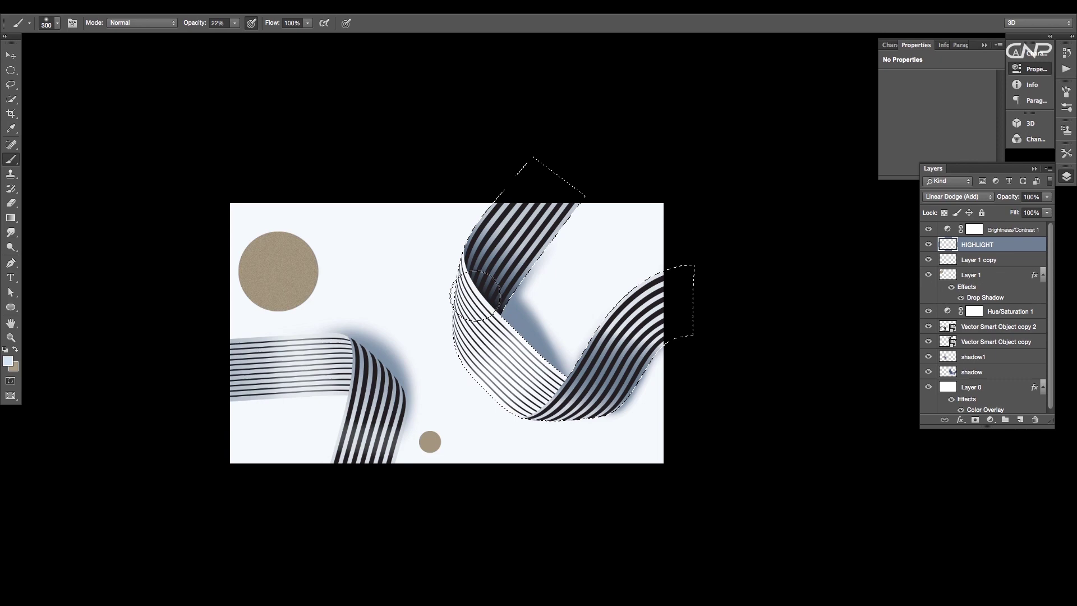
key("p")
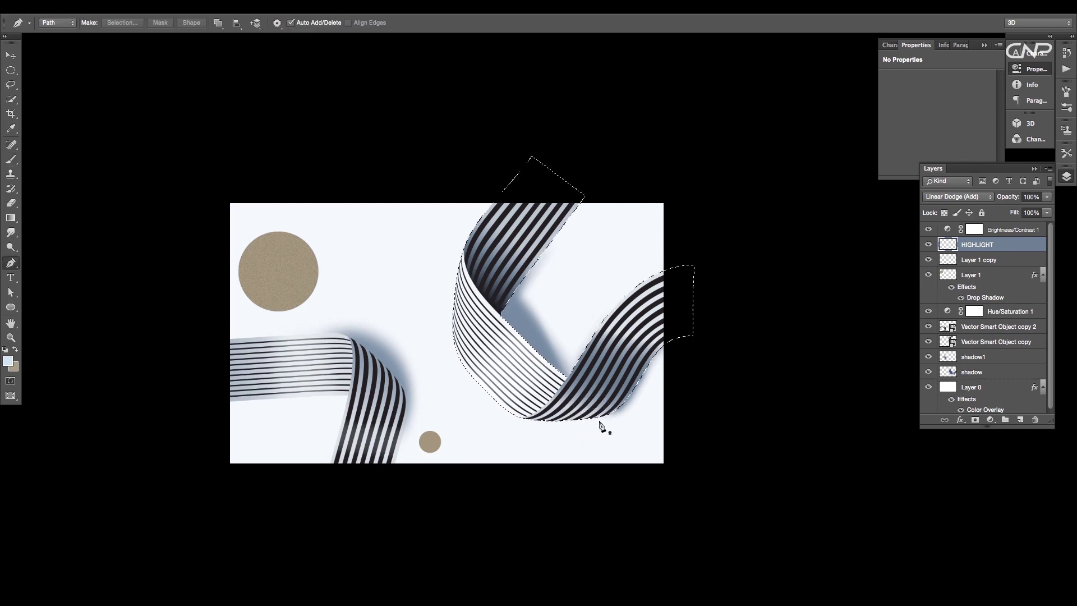
key("b")
scroll(596, 422, "up", 3)
left_click_drag(418, 416, 645, 415)
scroll(583, 431, "down", 2)
left_click_drag(580, 430, 625, 474)
left_click_drag(477, 188, 554, 194)
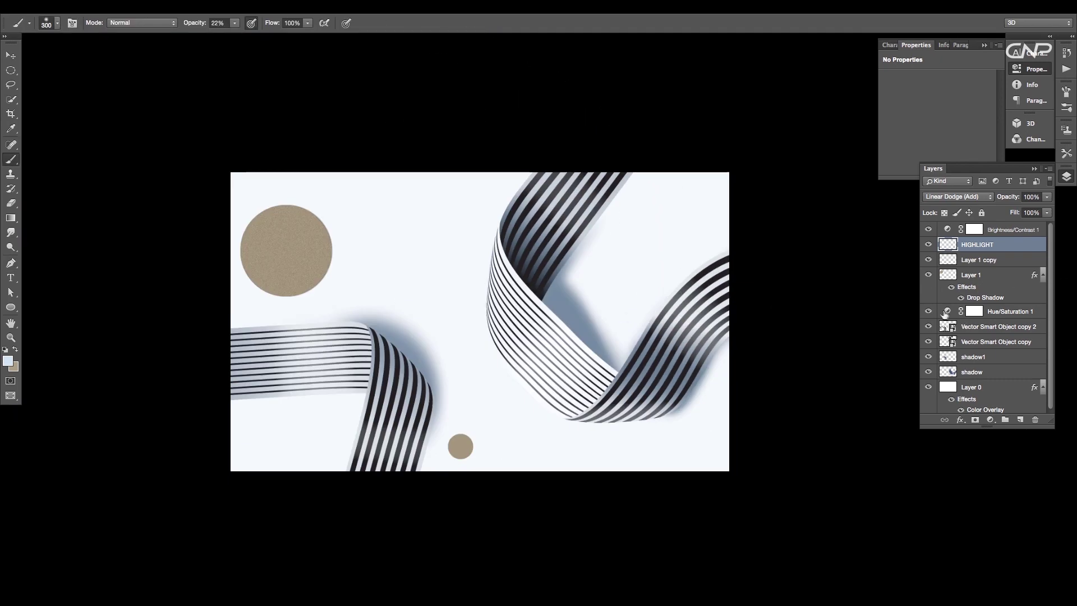
Step: Clip Hue/Saturation 1 to Vector Smart Object copy 2, and clip a duplicate of the adjustment to Vector Smart Object copy
left_click(1004, 311)
left_click(968, 171)
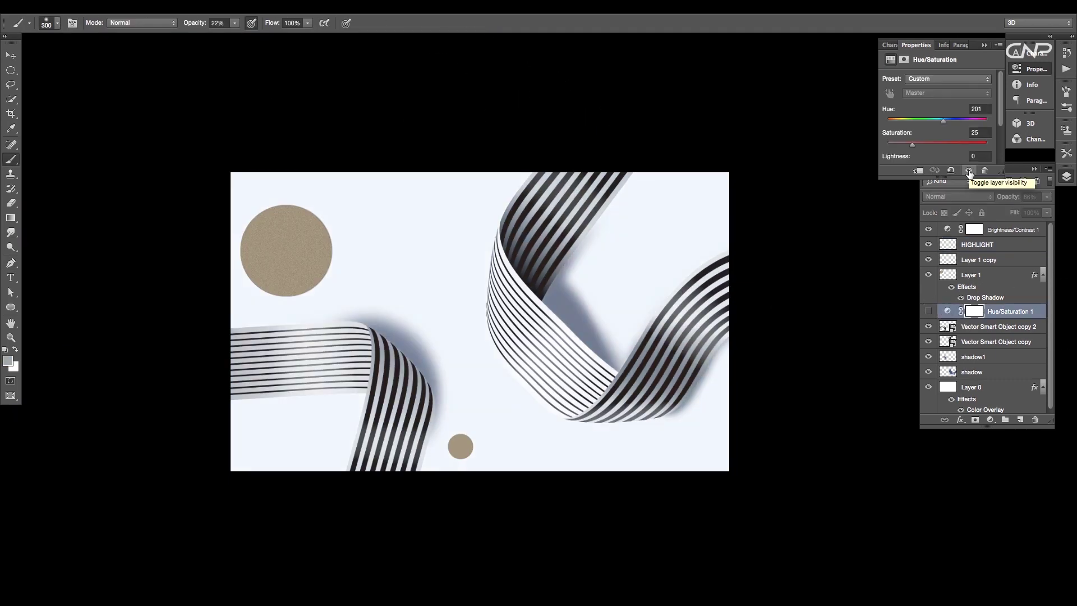
left_click(969, 171)
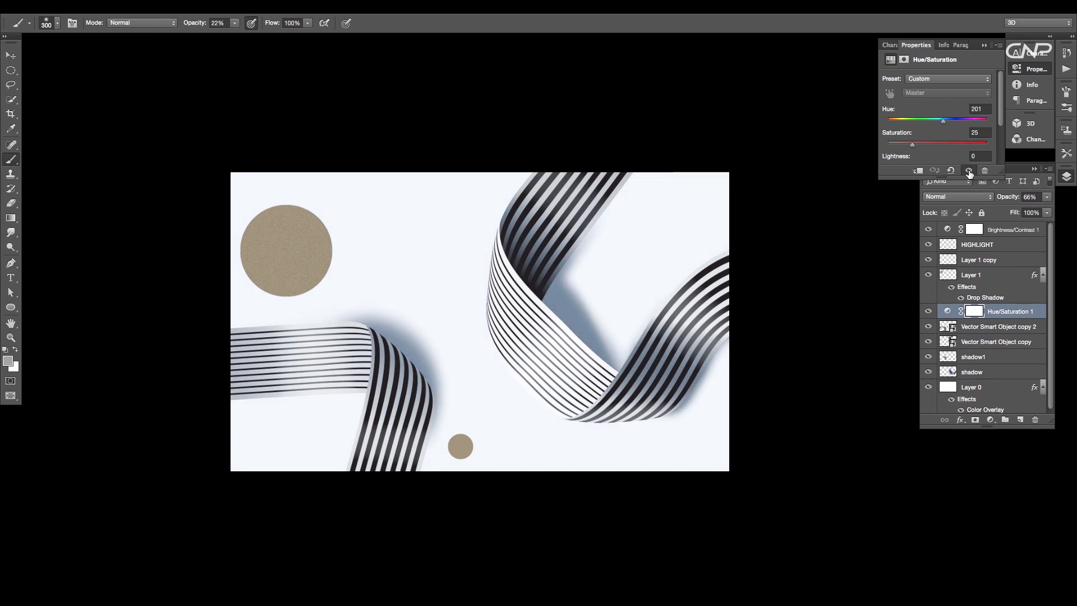
left_click(948, 313, "alt")
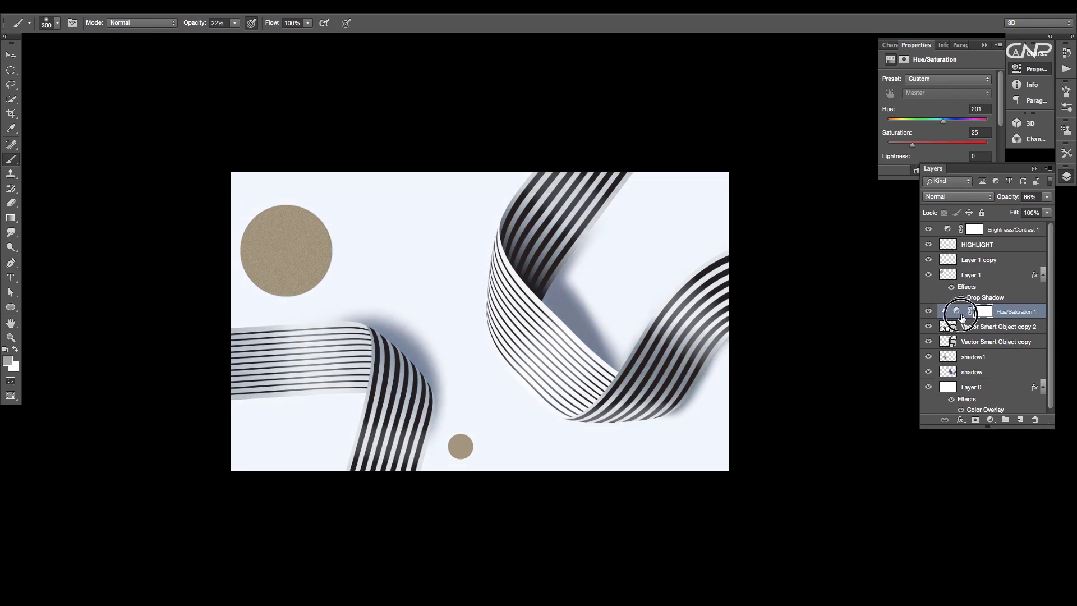
left_click_drag(961, 317, 962, 332)
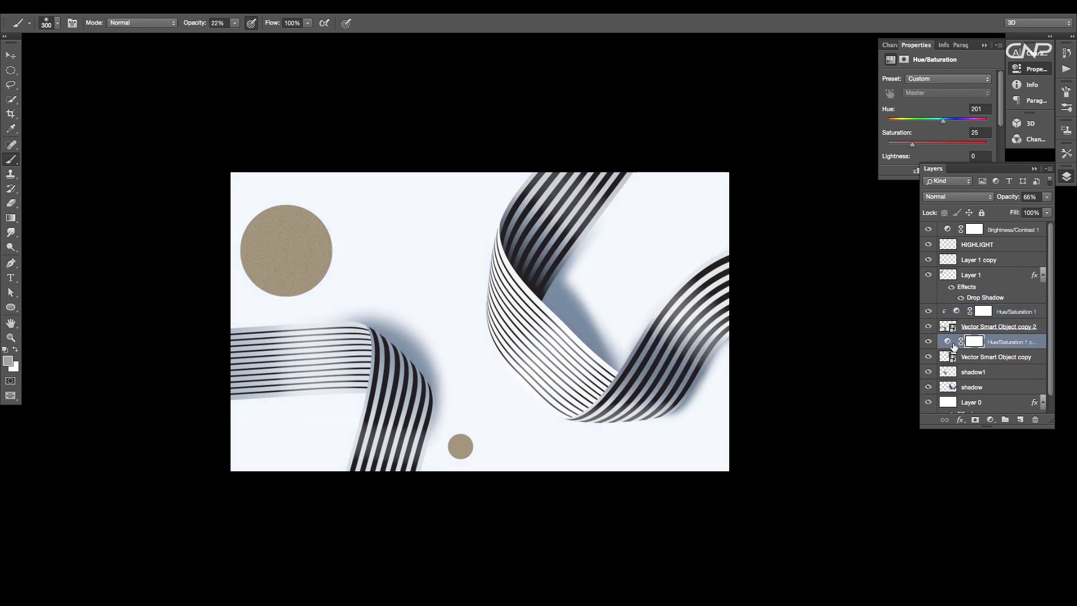
left_click(951, 349, "alt")
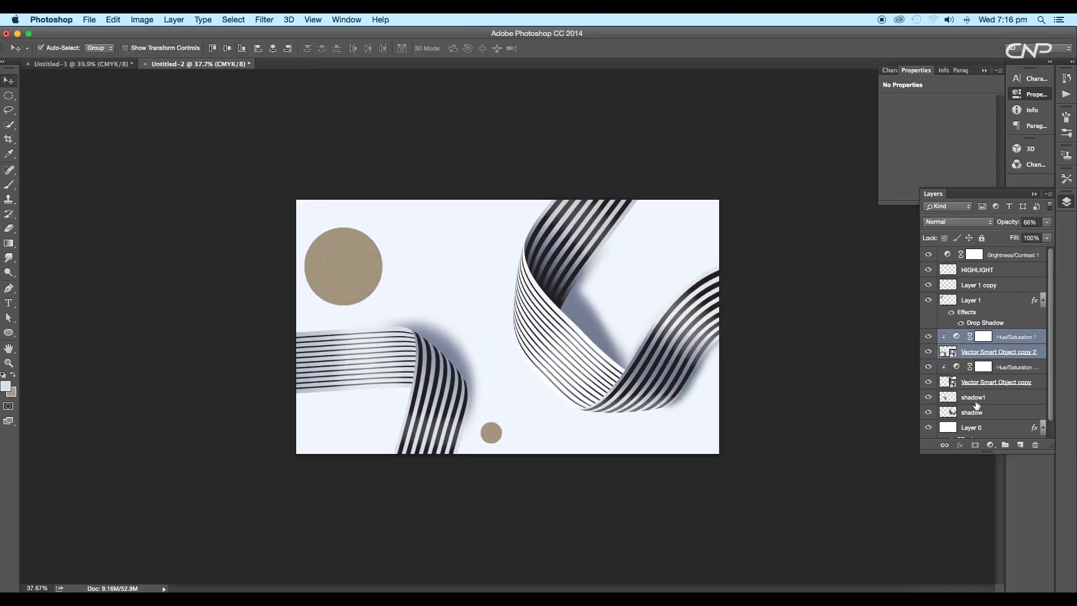
Step: Place the shadow1 layer directly below Vector Smart Object copy 2 and scale up the left ribbon together with its shadow
left_click(978, 398)
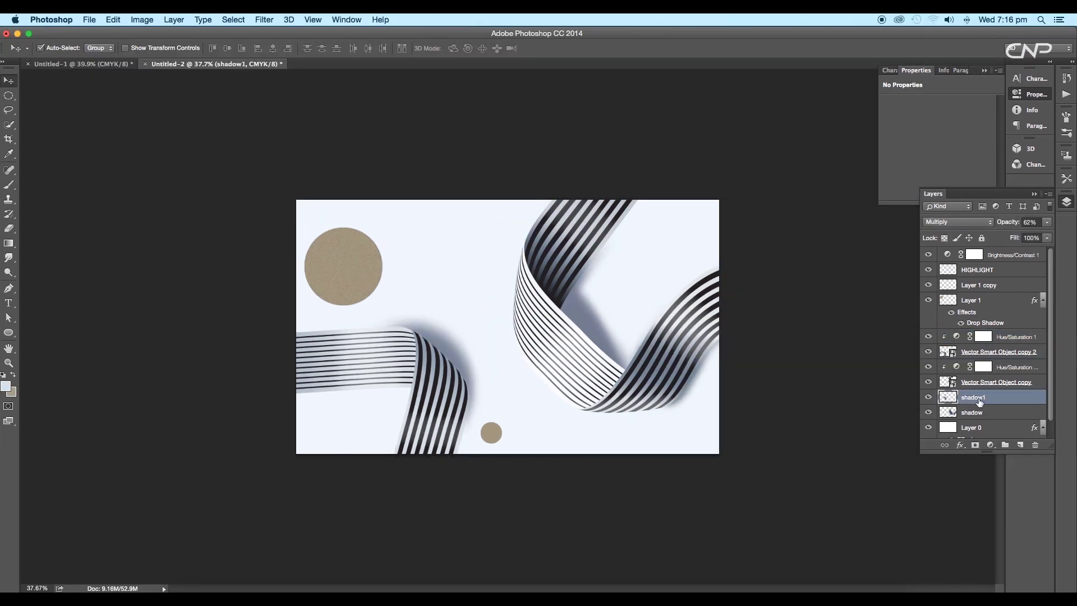
left_click_drag(979, 396, 971, 358)
left_click(978, 337, "shift")
key("ctrl+t")
left_click_drag(493, 507, 575, 532)
key("Return")
Step: Nudge the enlarged left ribbon slightly and shift the small tan circle right, clear of the ribbon's fold
mouse_move(480, 379)
left_mouse_down()
mouse_move(496, 385)
mouse_move(485, 385)
left_mouse_up()
left_click_drag(500, 441, 542, 446)
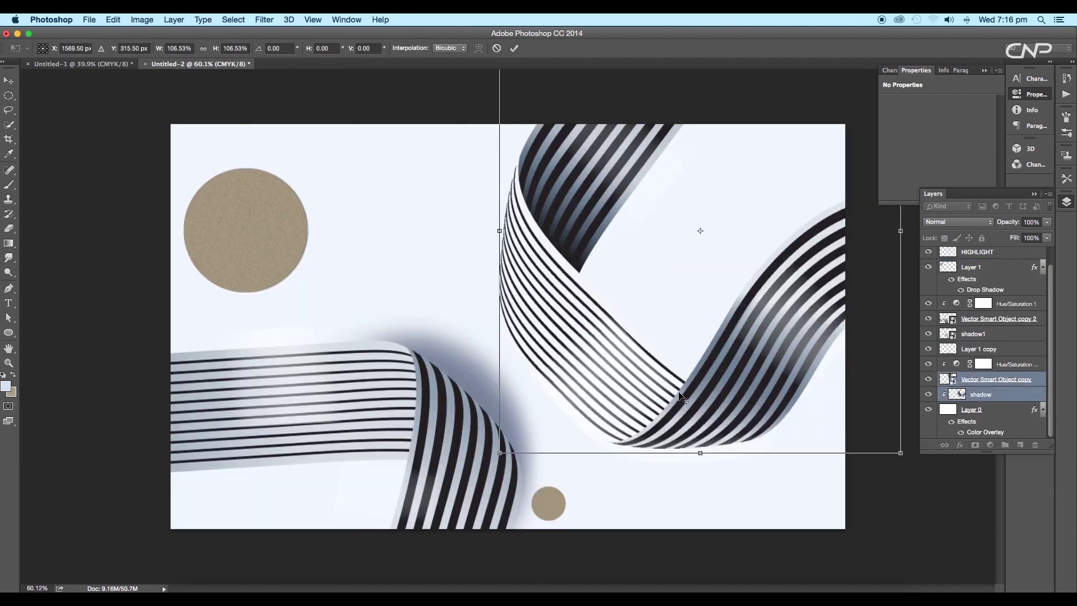
Step: Scale the right ribbon to 106.53% and realign its shadow layer beneath it
left_click_drag(667, 370, 678, 388)
key("Return")
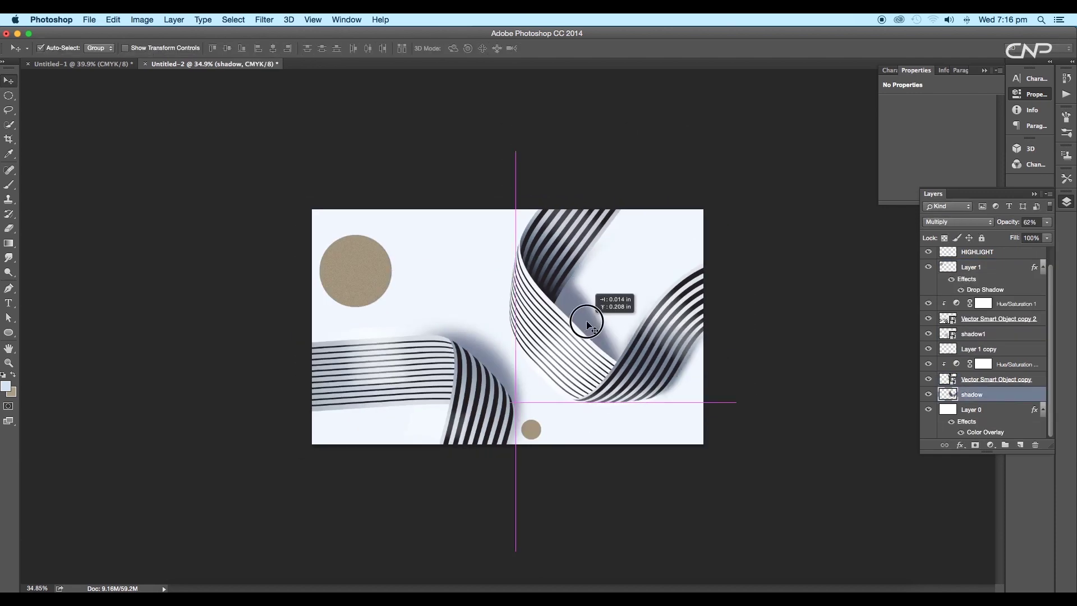
left_click_drag(584, 322, 577, 314)
left_click(758, 345)
Step: Add the text FOLD between the large tan circle and the right ribbon, and scale it up to 81.02 pt
scroll(666, 343, "up", 2)
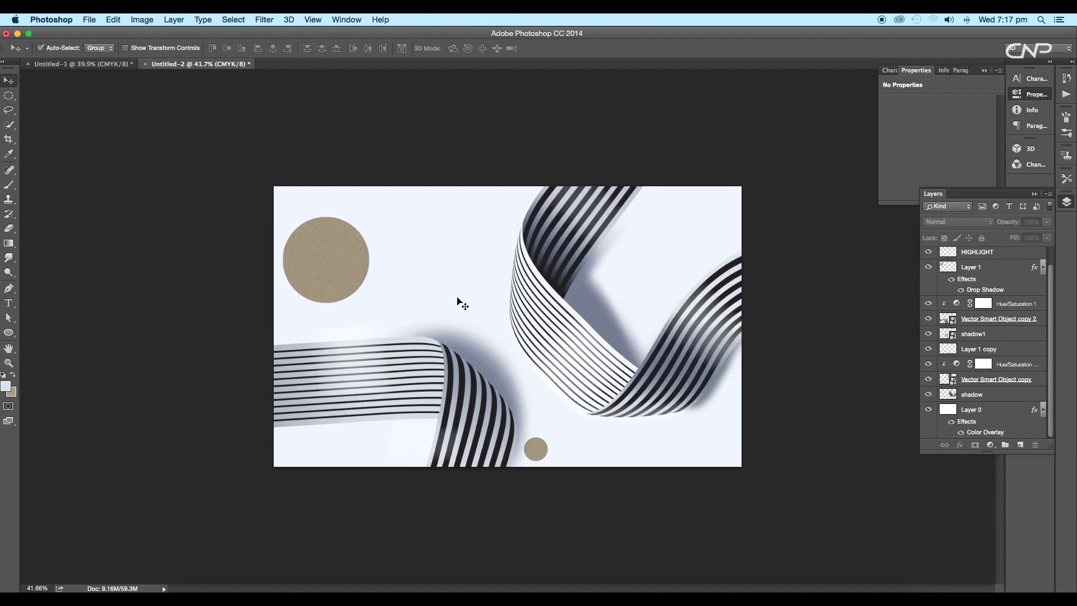
key("t")
left_click(392, 276)
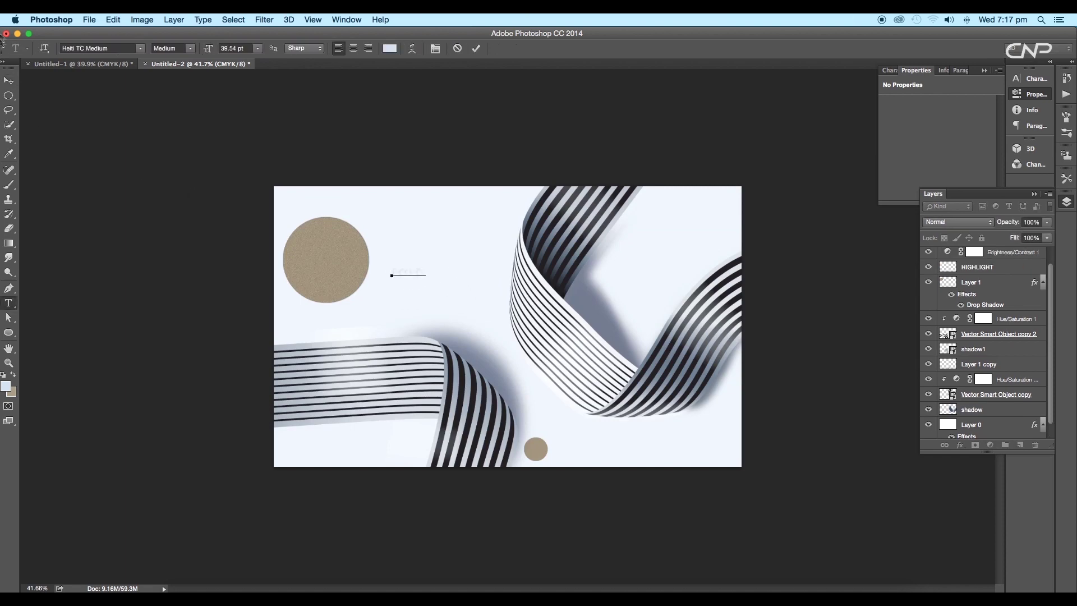
key("super+Return")
key("super+t")
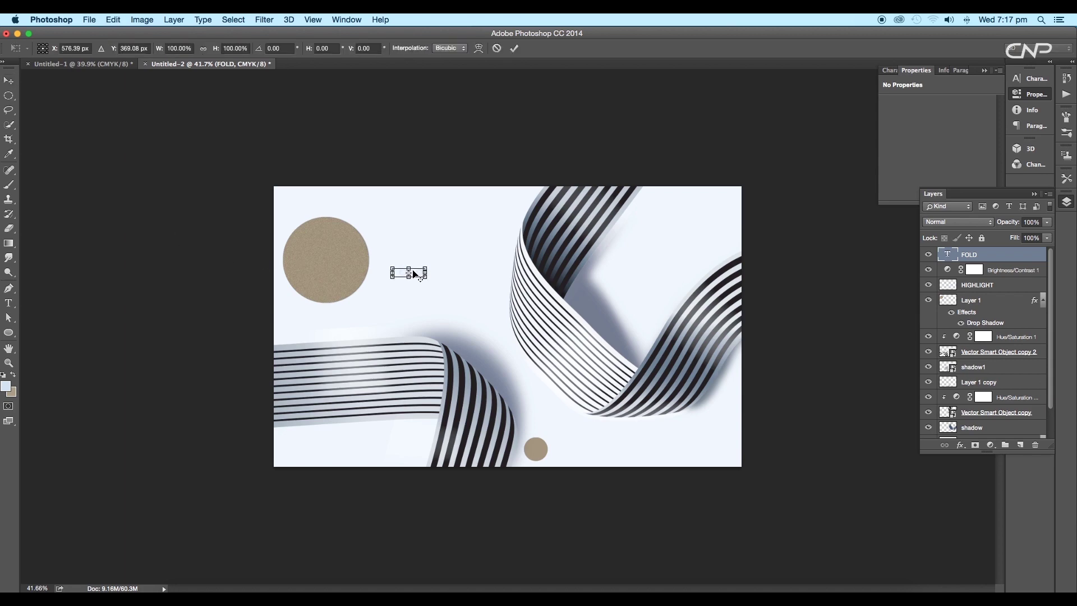
left_click_drag(425, 268, 455, 254)
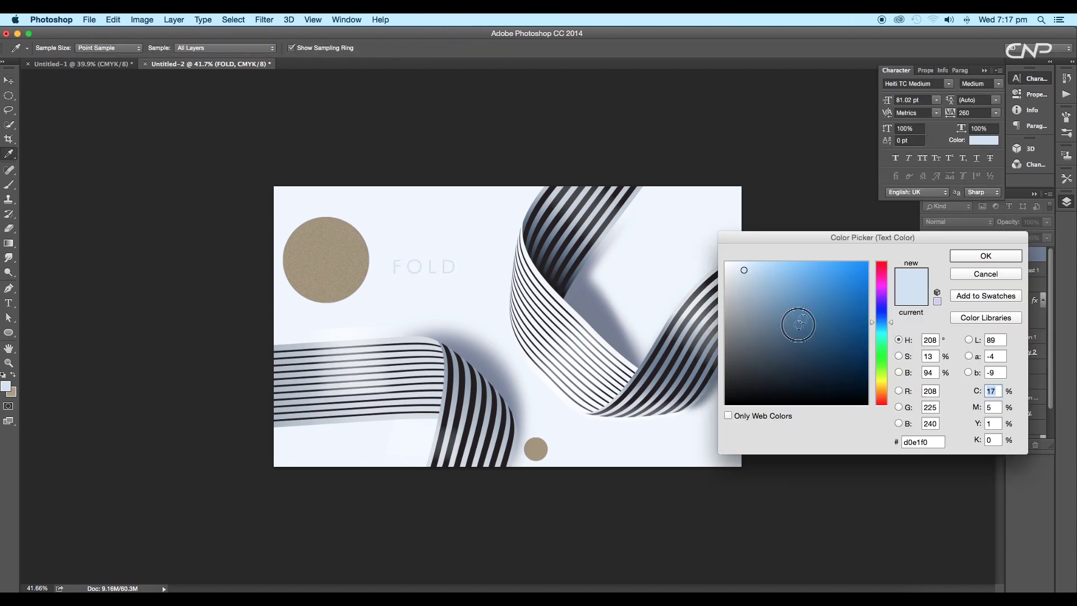
Step: Format the FOLD text as black Neou Thin at 105.02 pt with tracking 80, and position it level with the large tan circle
left_click_drag(798, 317, 716, 413)
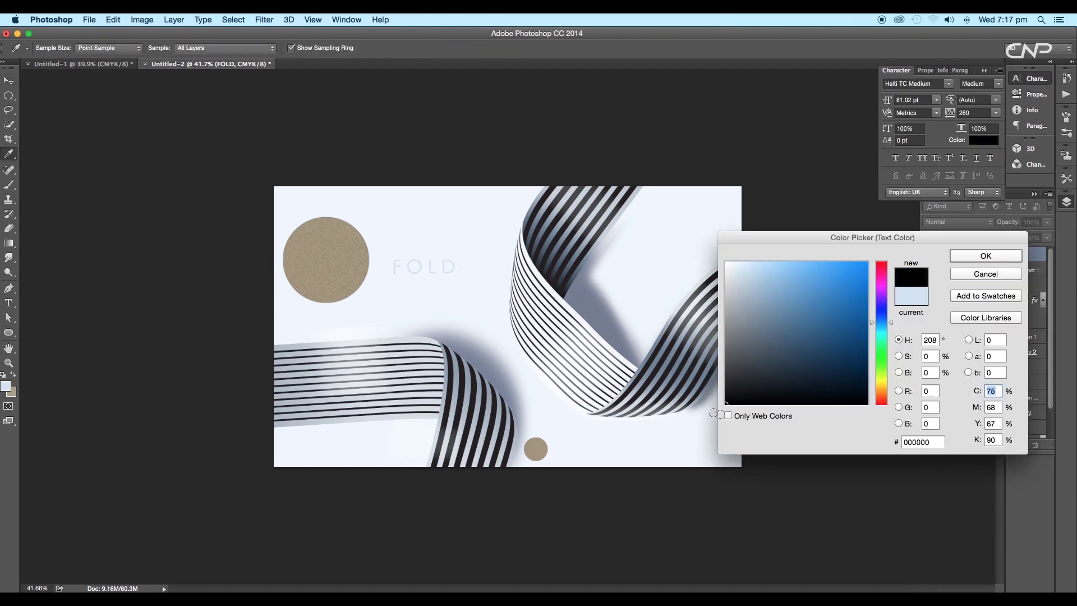
left_click(988, 258)
left_click(930, 83)
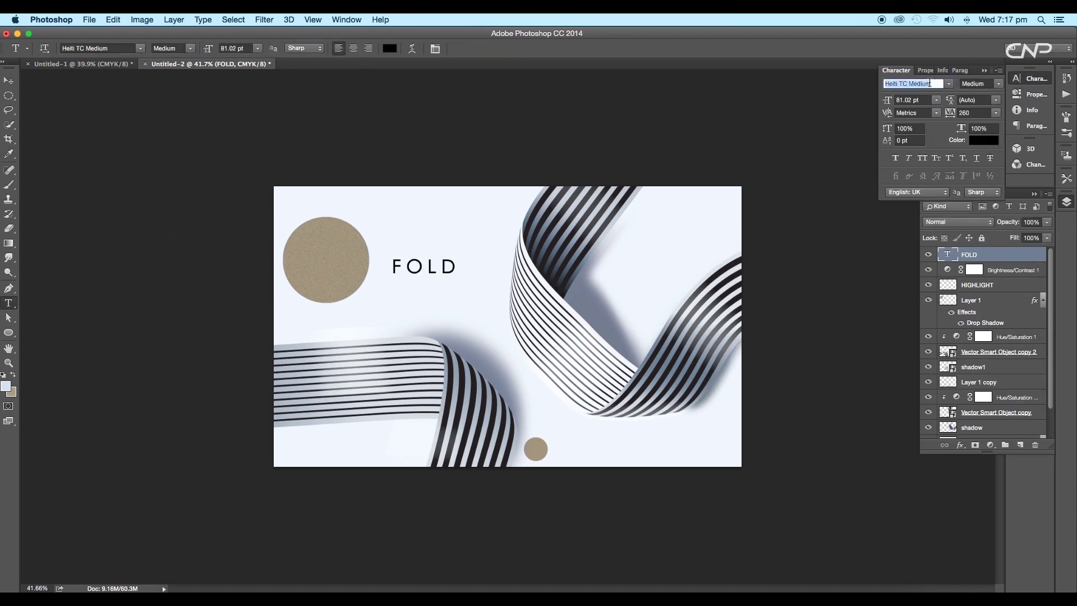
key("Down")
key("Up")
key("Up")
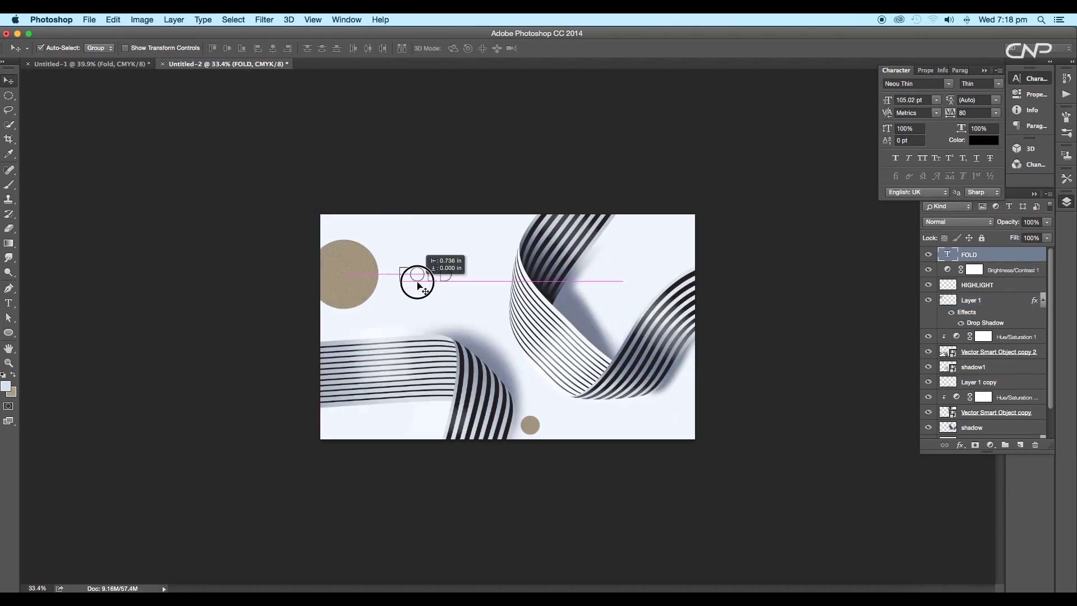
left_click_drag(416, 280, 418, 280)
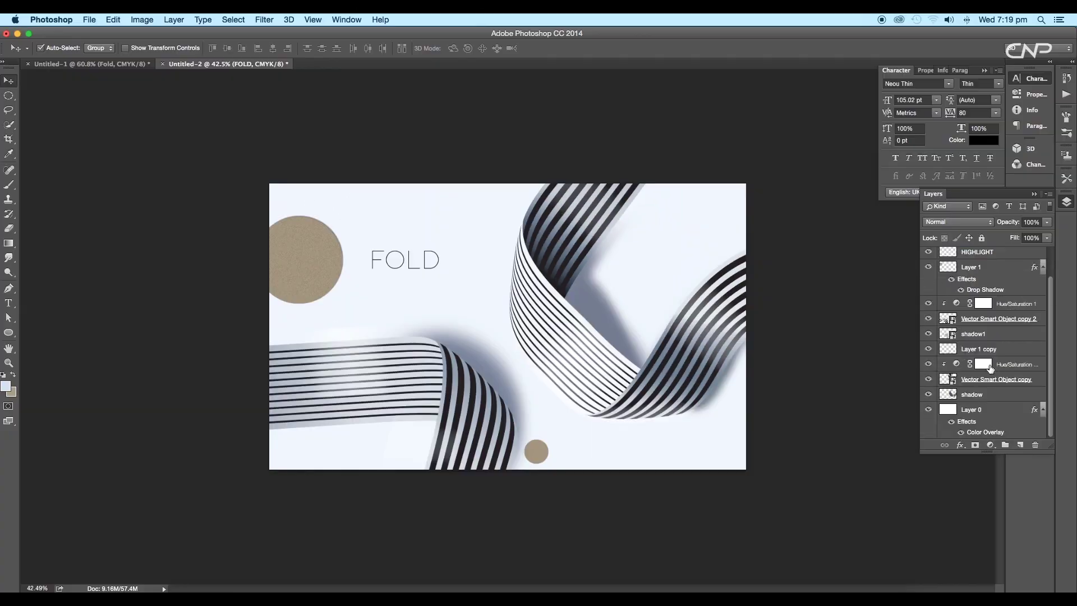
Step: Open the left ribbon's smart object, Vector Smart Object copy 2, in Illustrator and lock its two gradient shading shapes
double_click(945, 323)
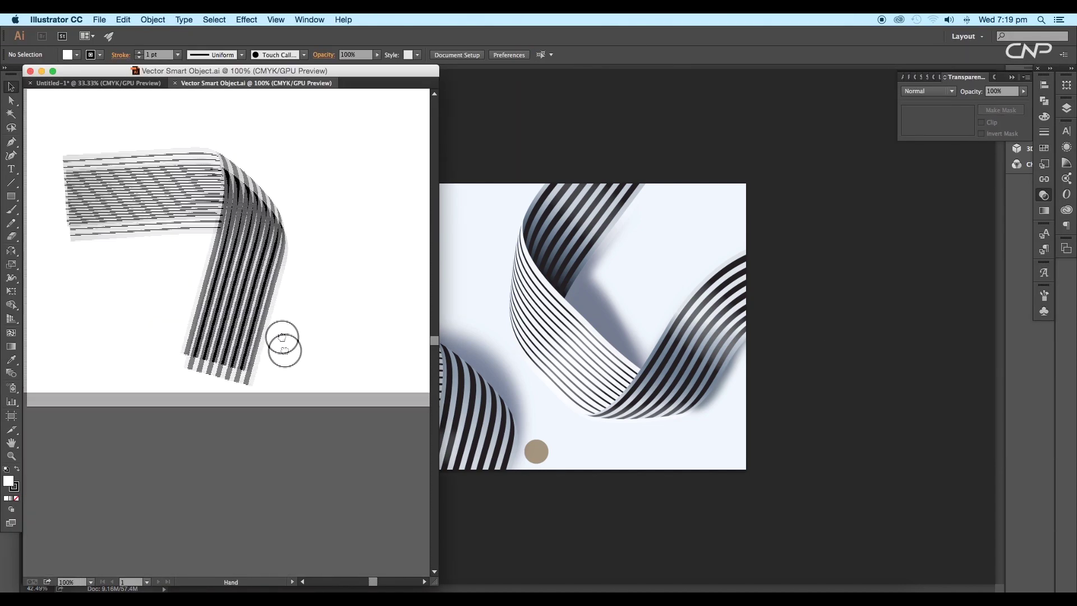
left_click_drag(283, 343, 298, 383)
left_click(253, 350)
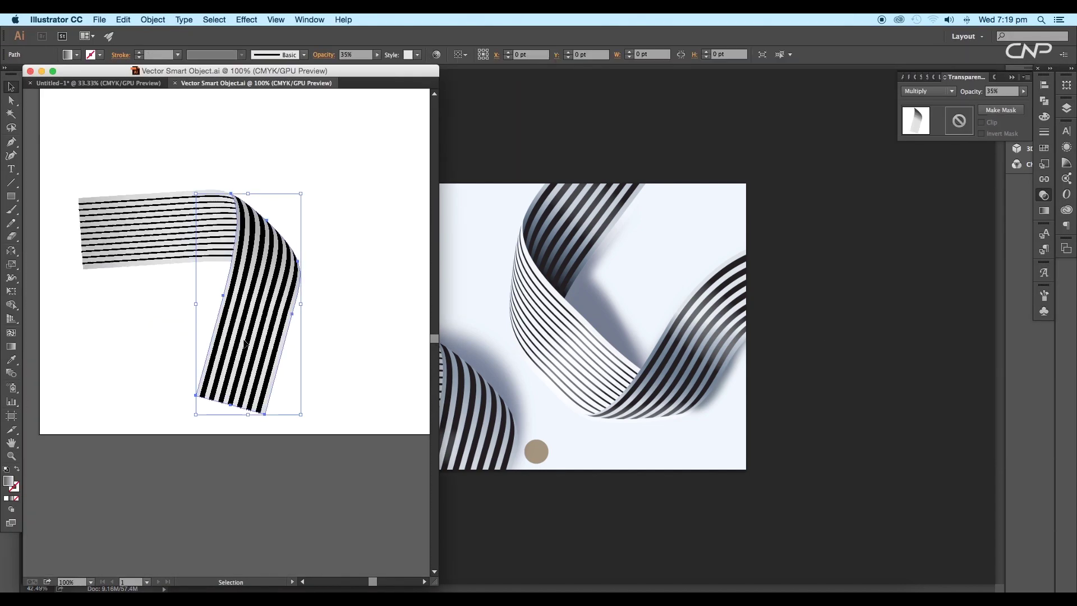
key("super+2")
left_click(221, 235)
key("super+2")
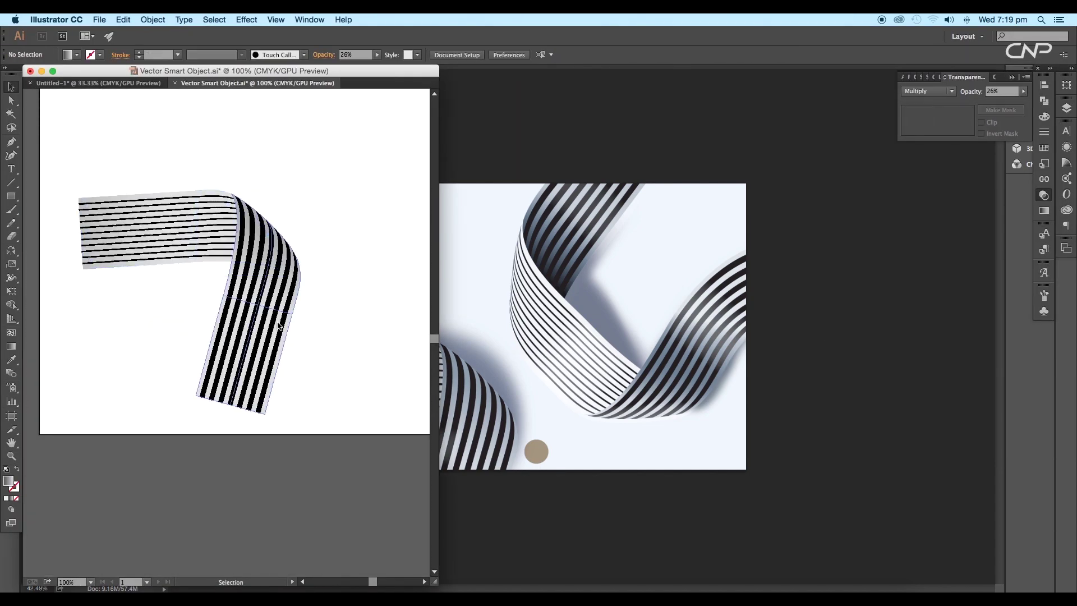
Step: Release the envelope distortion on the ribbon's lower striped band and ungroup the released stripes
left_click(279, 324)
left_click(153, 19)
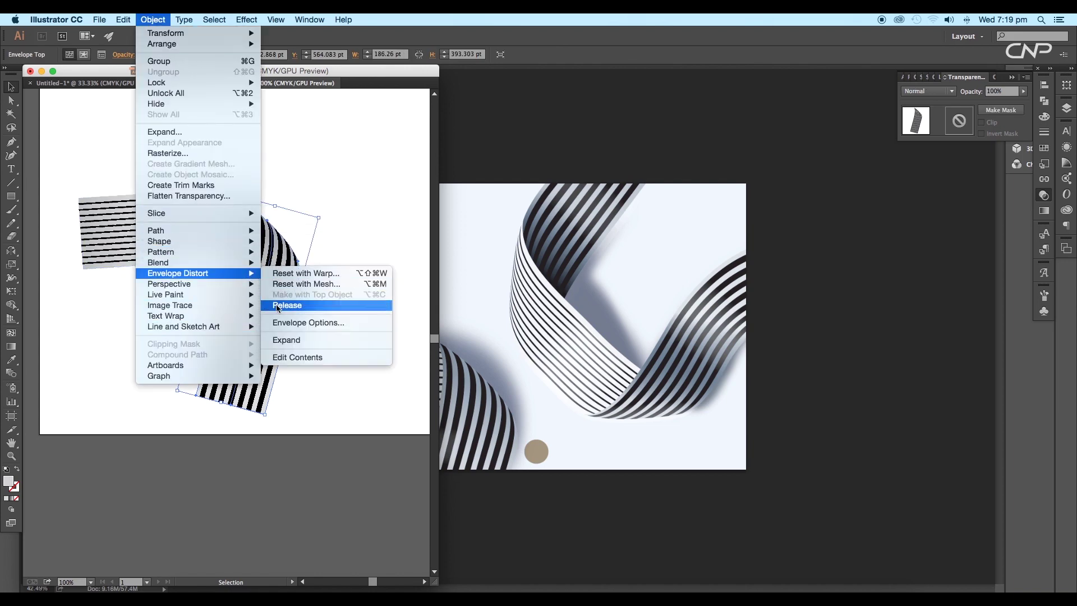
left_click(279, 307)
left_click(284, 191)
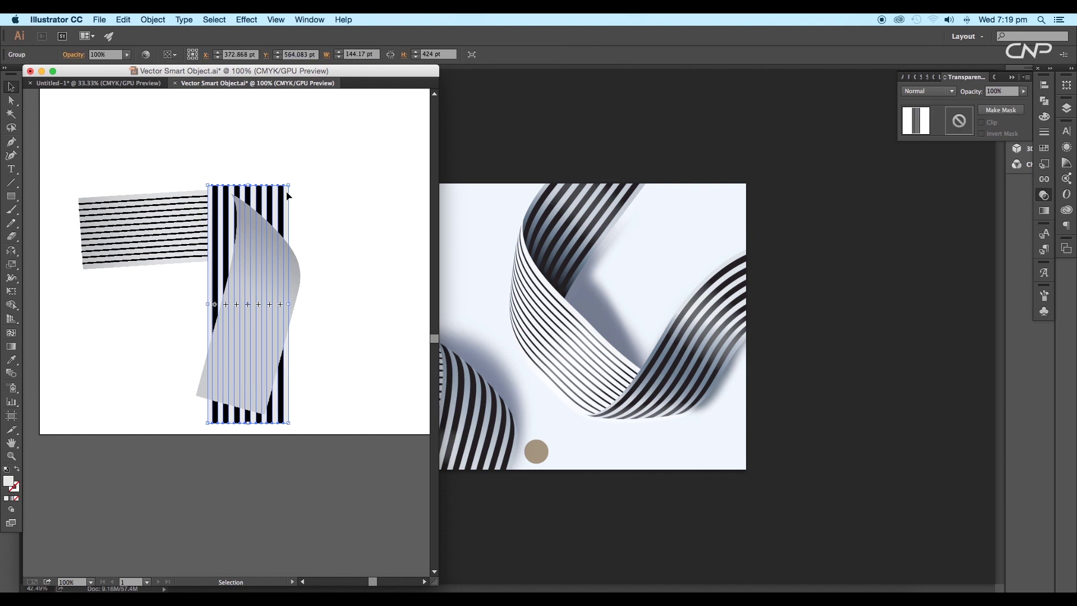
right_click(287, 187)
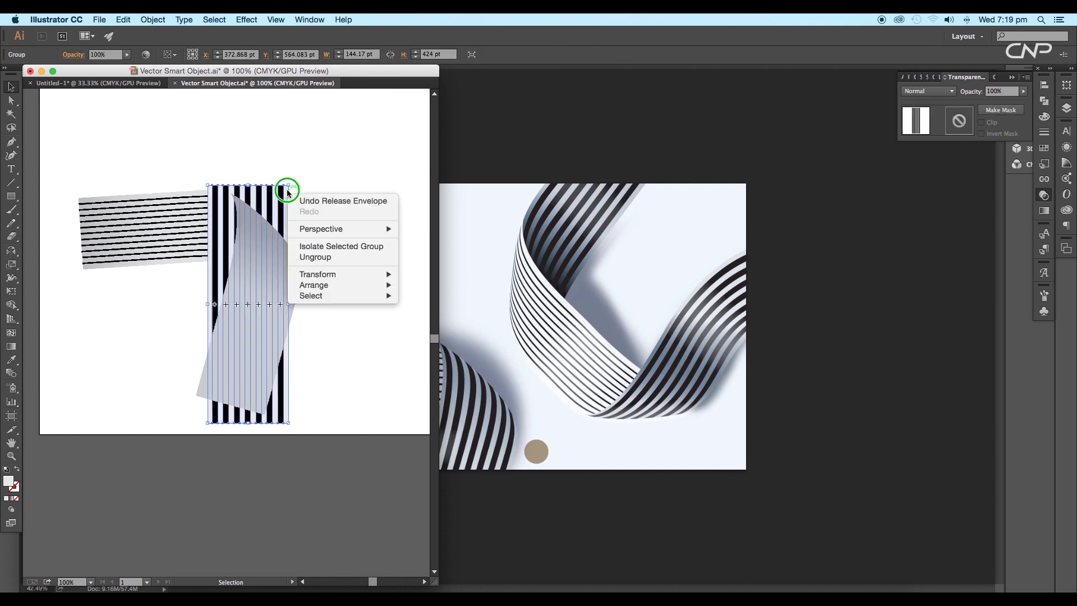
left_click(314, 257)
Step: Recolour the background rectangle behind the left ribbon's released black stripes with the orange fill ff5b00
left_click(294, 203)
left_click(287, 200)
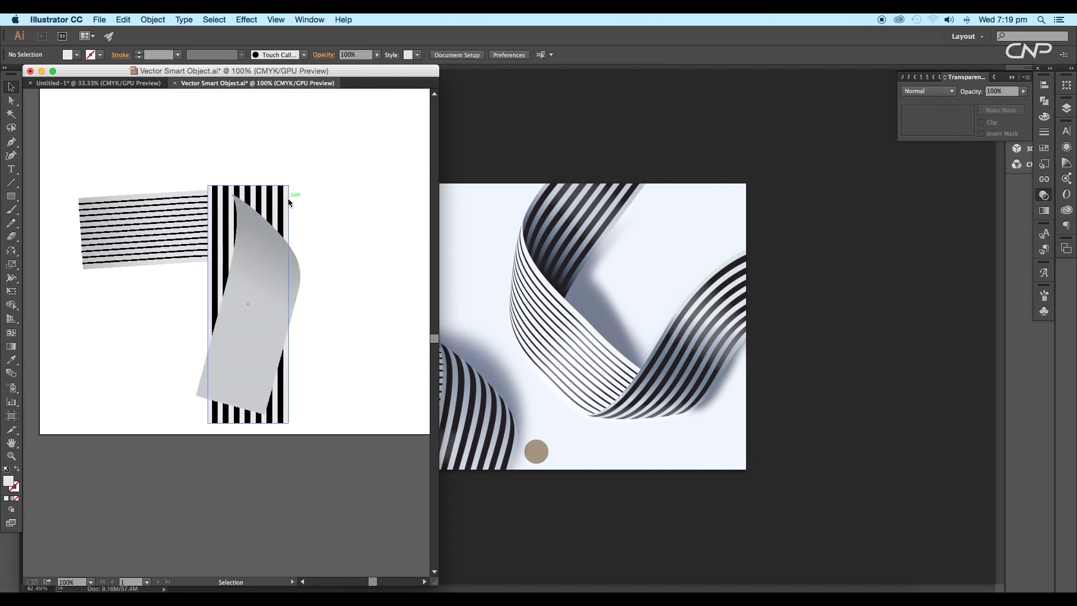
double_click(9, 480)
left_click_drag(721, 436, 776, 397)
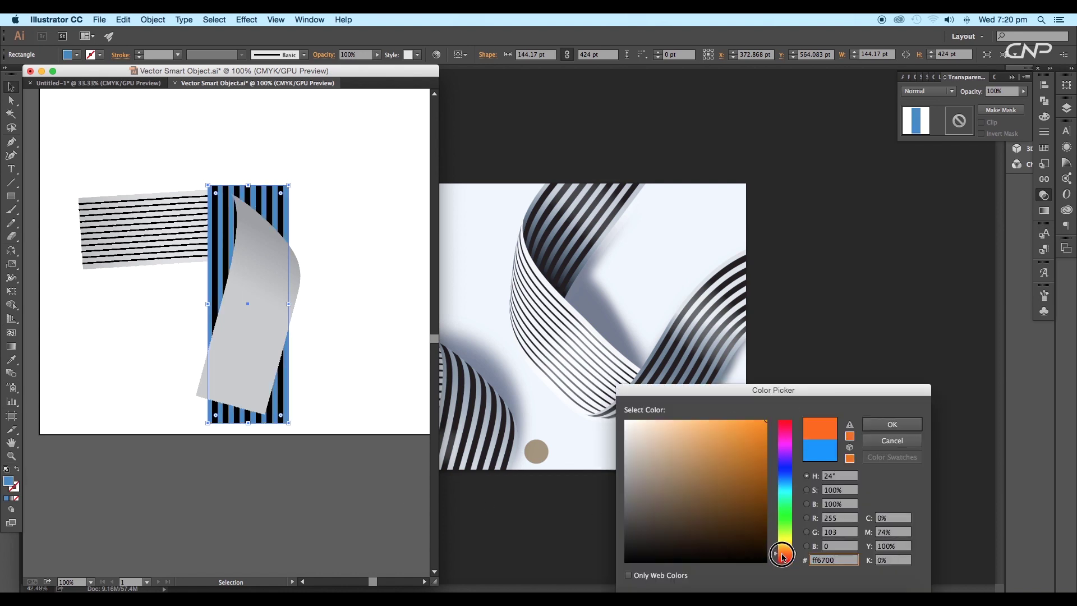
left_click_drag(781, 548, 784, 555)
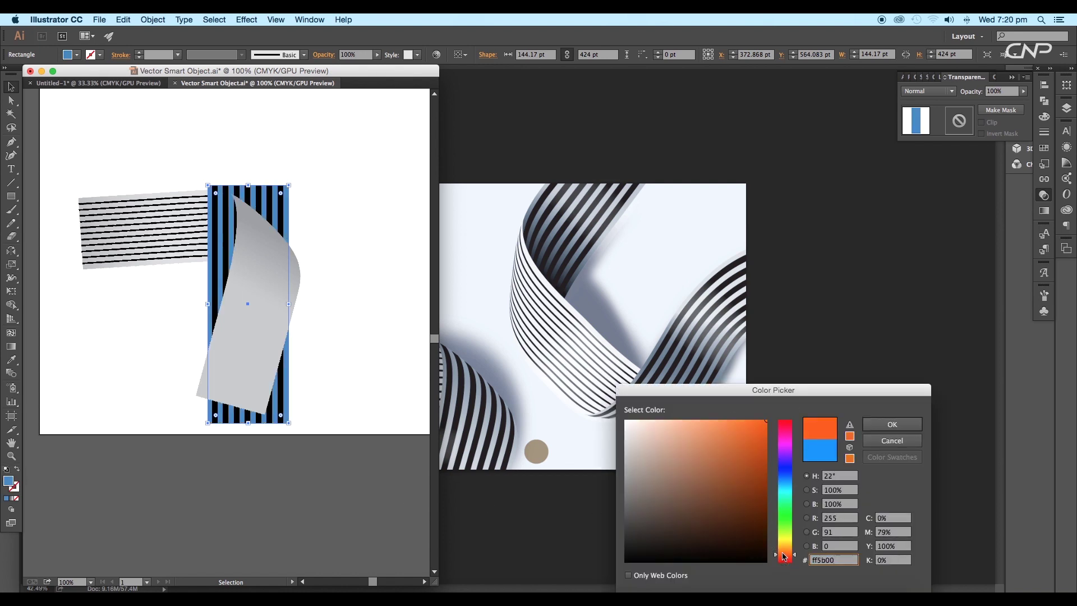
left_click(891, 425)
left_click(331, 240)
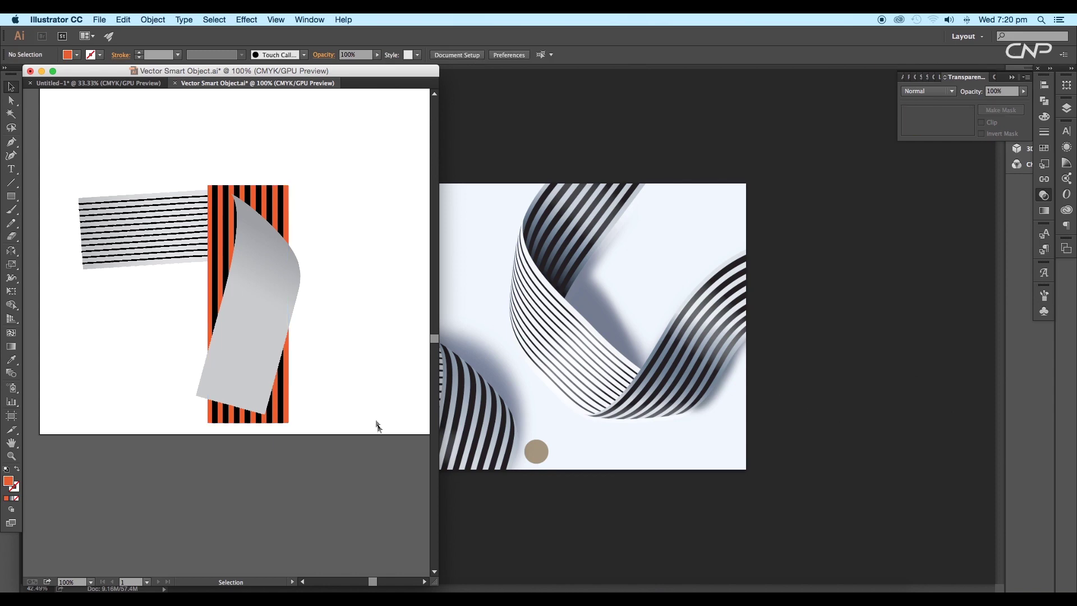
Step: Envelope-distort the orange and black stripes with the folded grey shape above them as the top object
left_click_drag(377, 427, 209, 261)
left_click(153, 20)
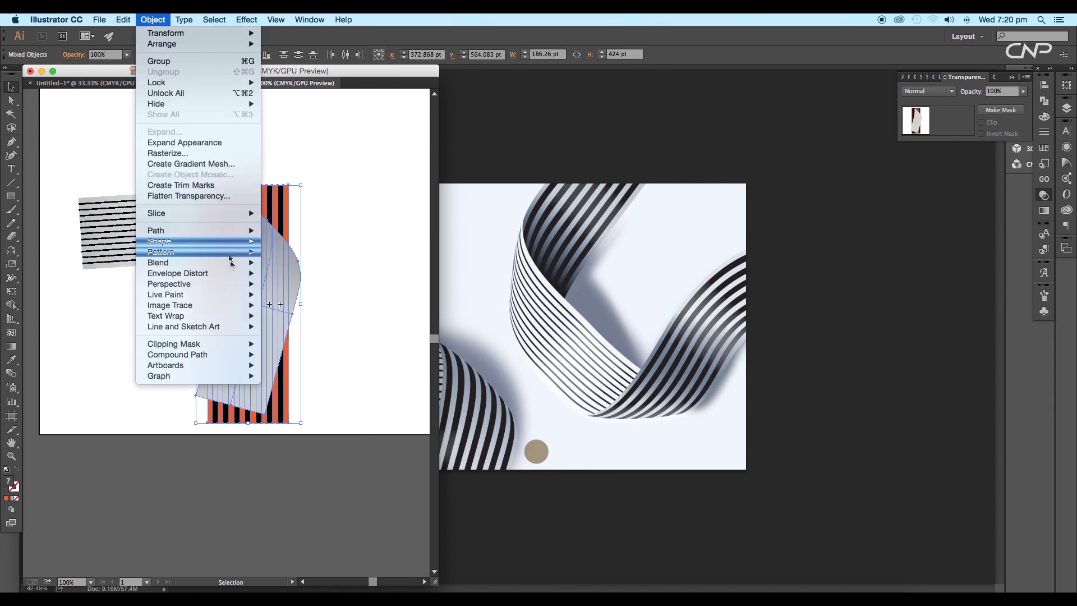
mouse_move(202, 207)
left_click(294, 296)
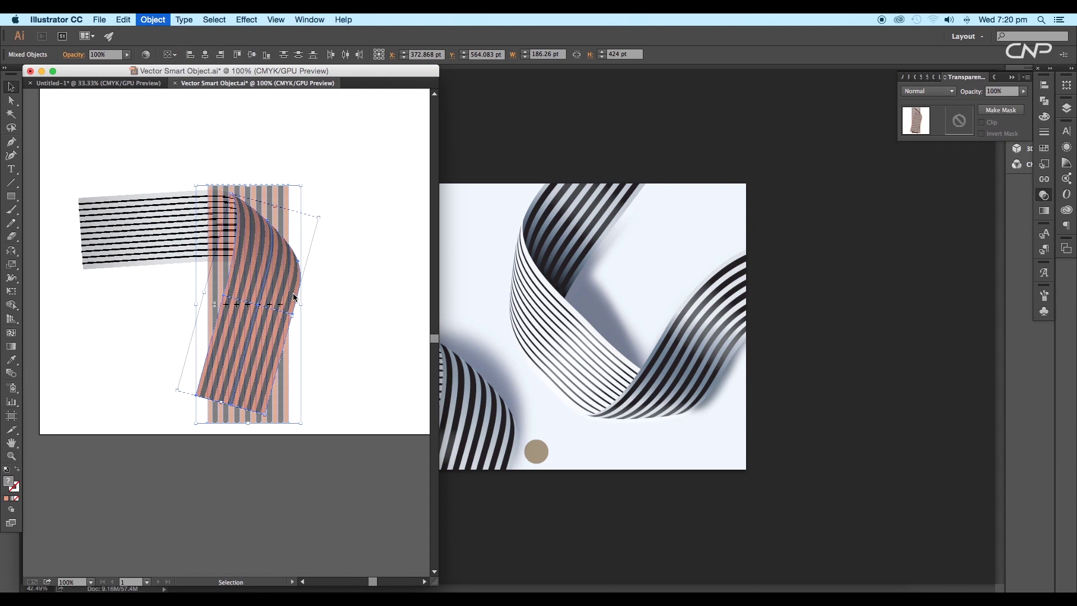
left_click(344, 279)
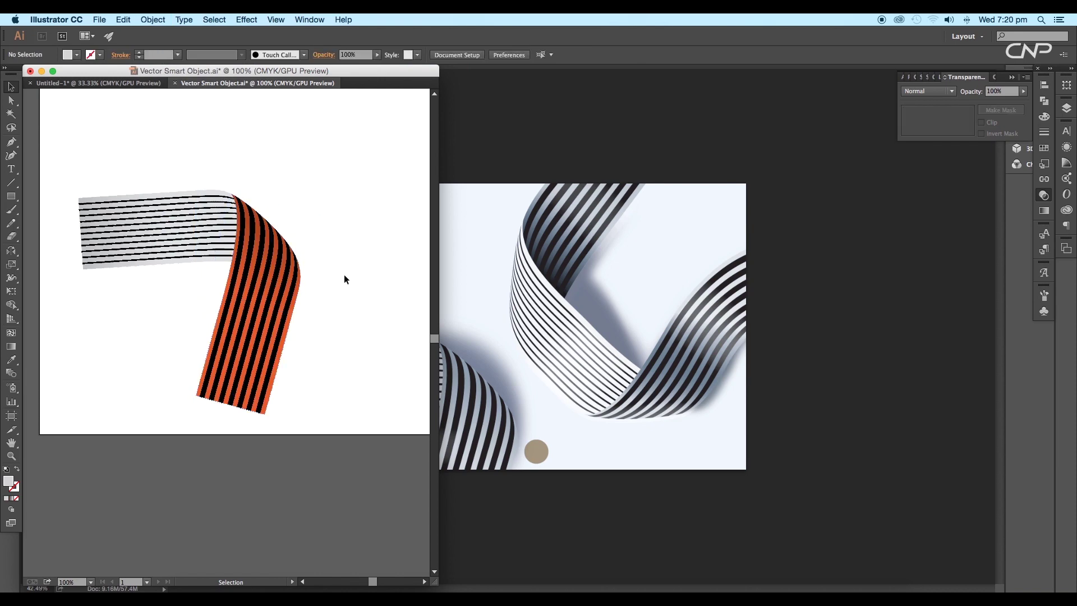
Step: Save the recoloured left ribbon's smart object file and switch back to the composition in Photoshop
left_click(97, 21)
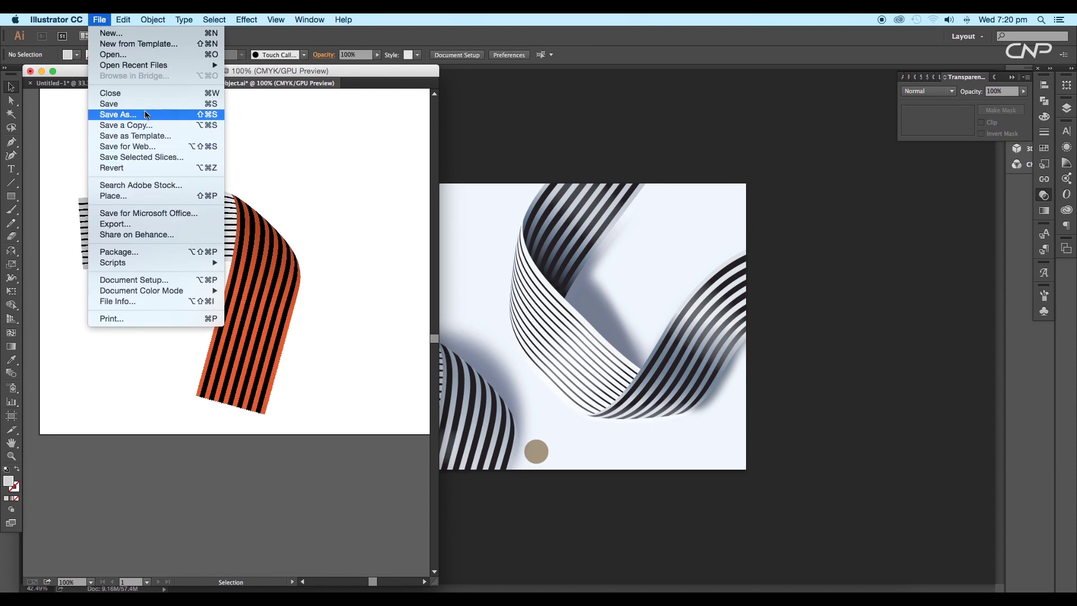
left_click(145, 114)
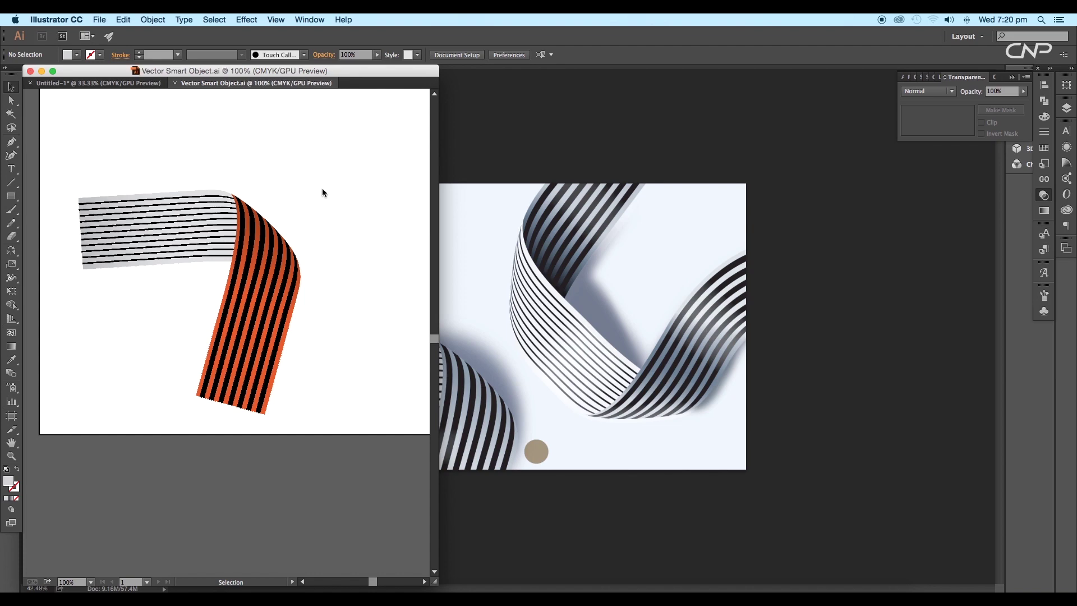
left_click(485, 155)
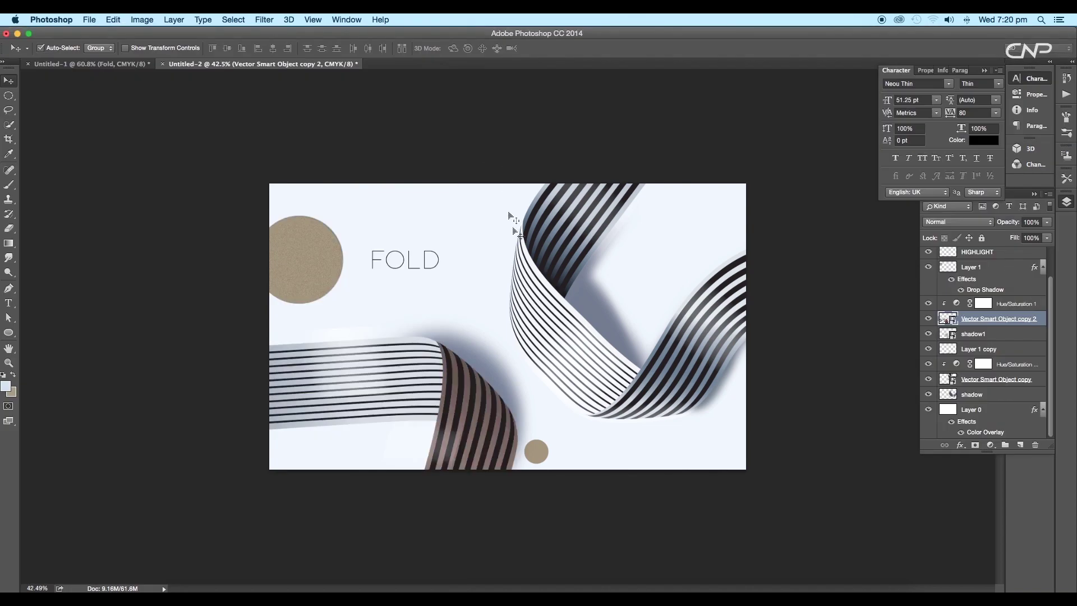
Step: Open the right ribbon's smart object in Illustrator and release the envelope distortion on its two thick-striped bands
scroll(551, 286, "down", 4)
scroll(548, 287, "up", 3)
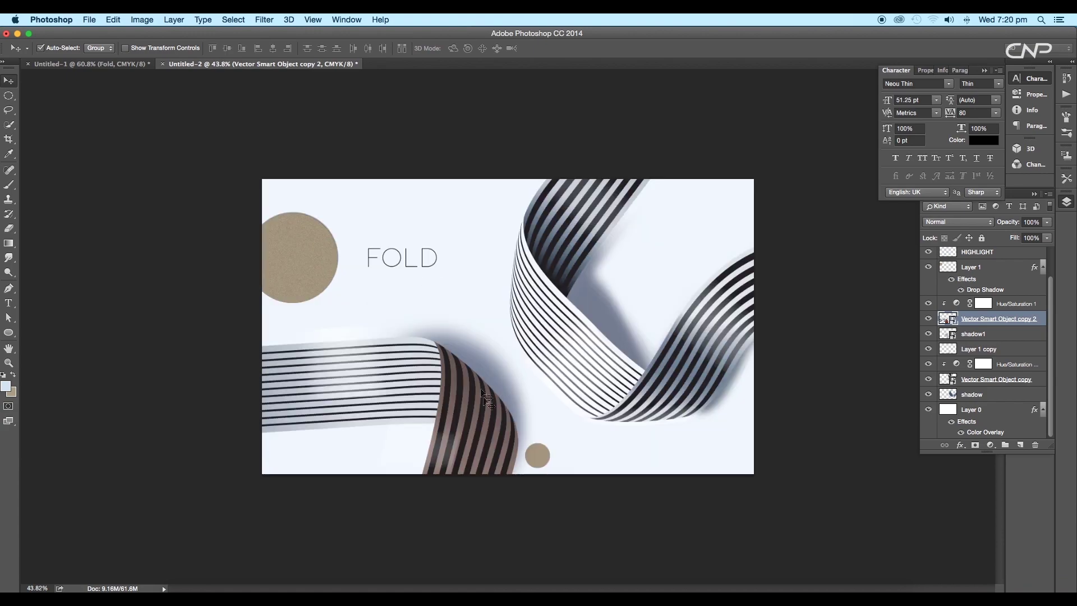
scroll(484, 394, "down", 3)
scroll(487, 402, "up", 7)
scroll(512, 401, "down", 3)
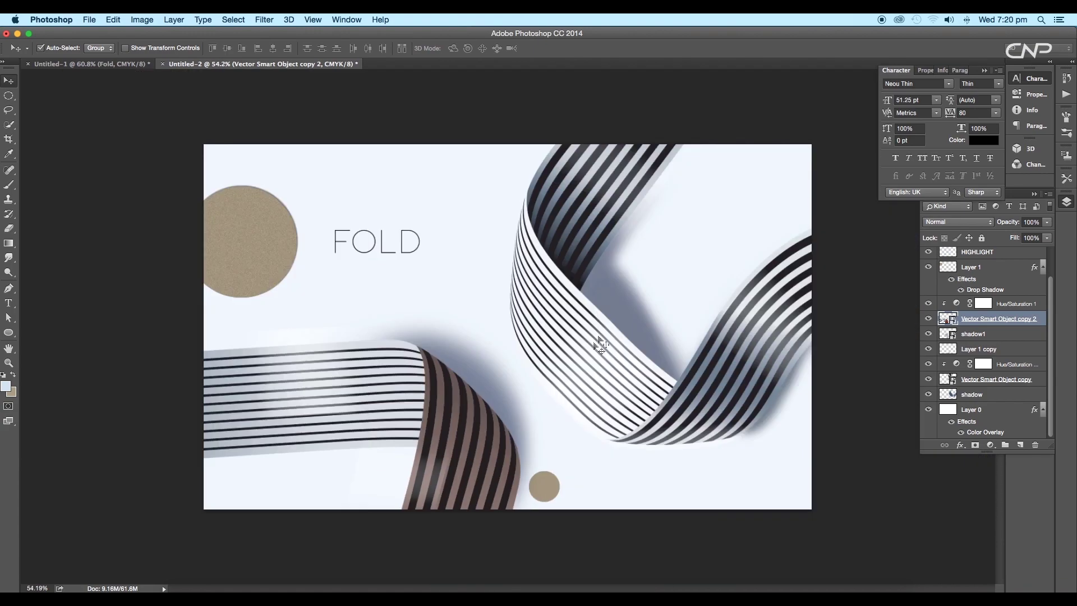
left_click(584, 320)
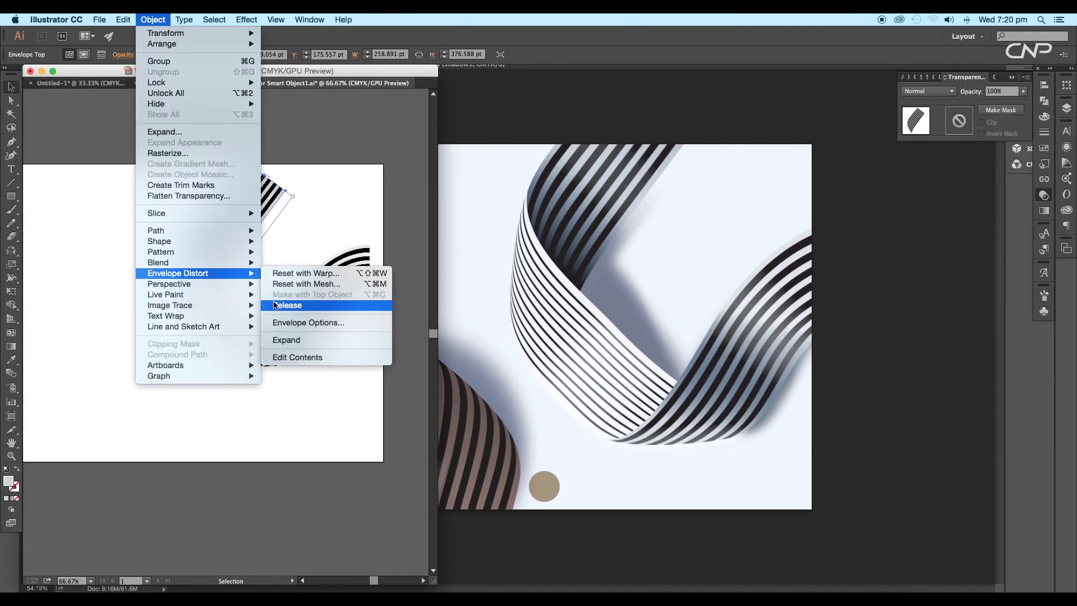
left_click(274, 305)
left_click(153, 19)
left_click(278, 305)
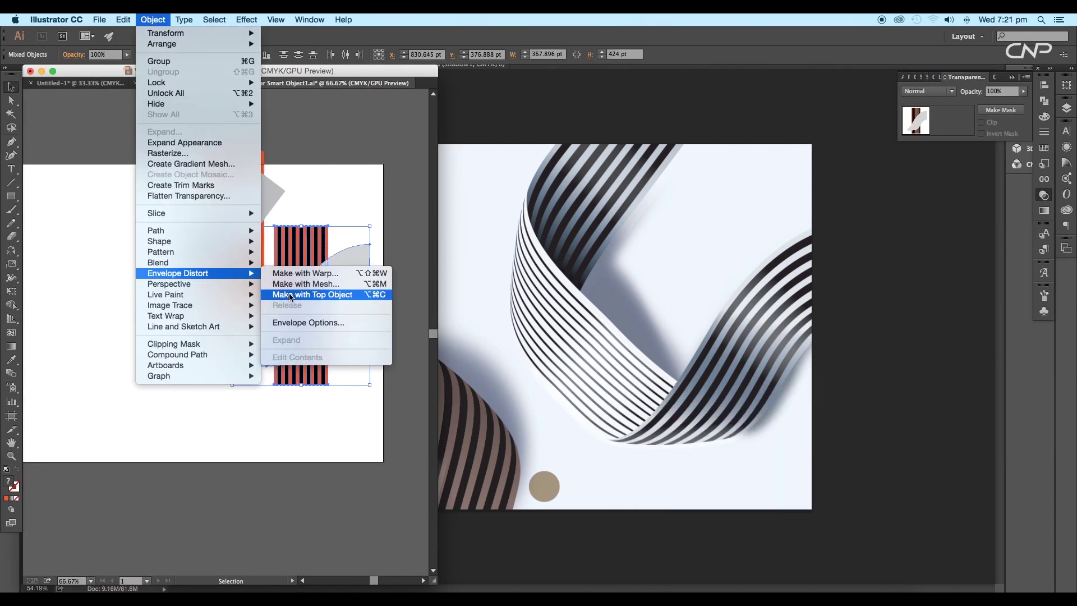
Step: Envelope-distort both orange-striped bands with their top shapes, then save the right ribbon's smart object and return to Photoshop
left_click(290, 295)
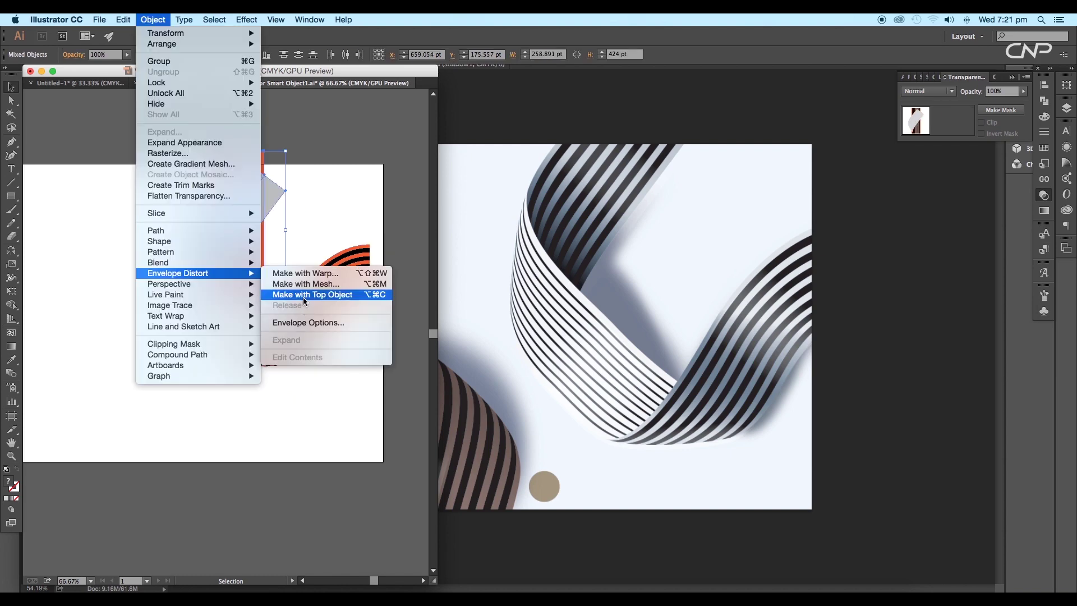
left_click(304, 297)
left_click(100, 20)
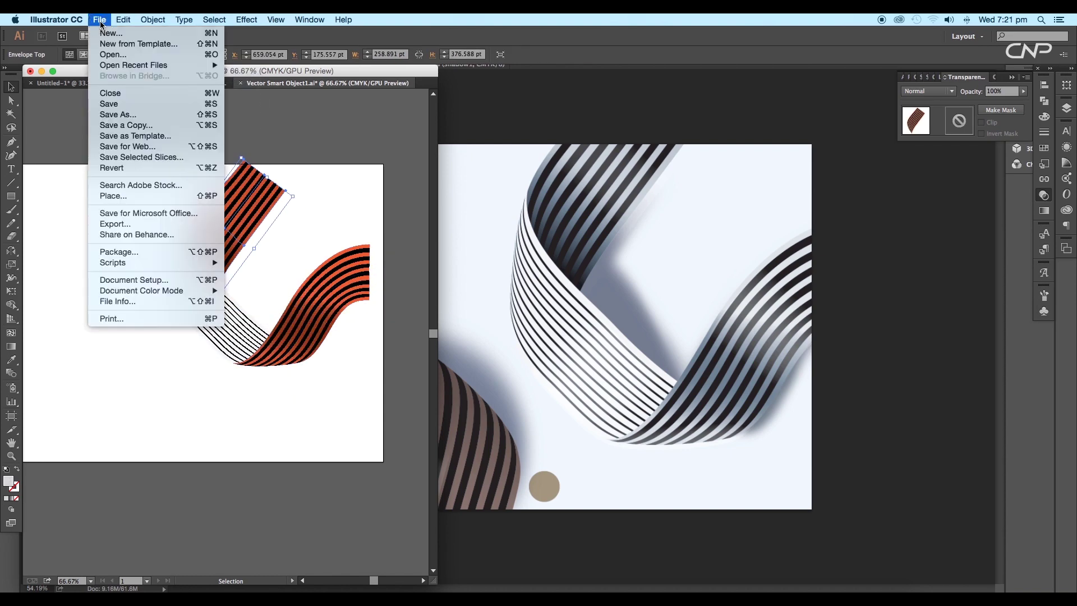
left_click(150, 104)
left_click(517, 148)
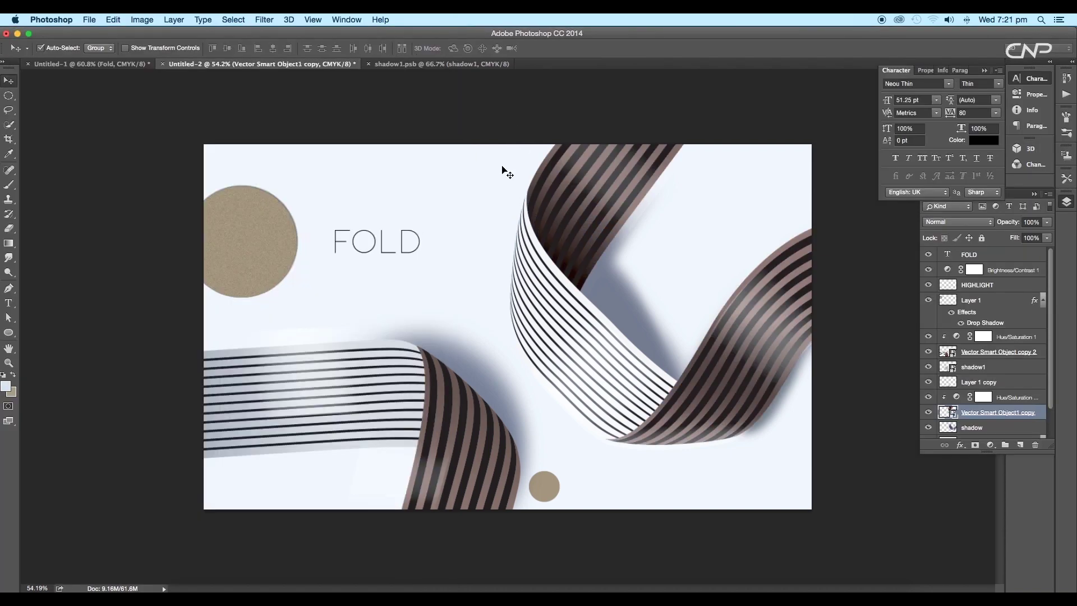
Step: Examine the finished ribbon composition at several magnifications and in full-screen mode
scroll(653, 353, "down", 3)
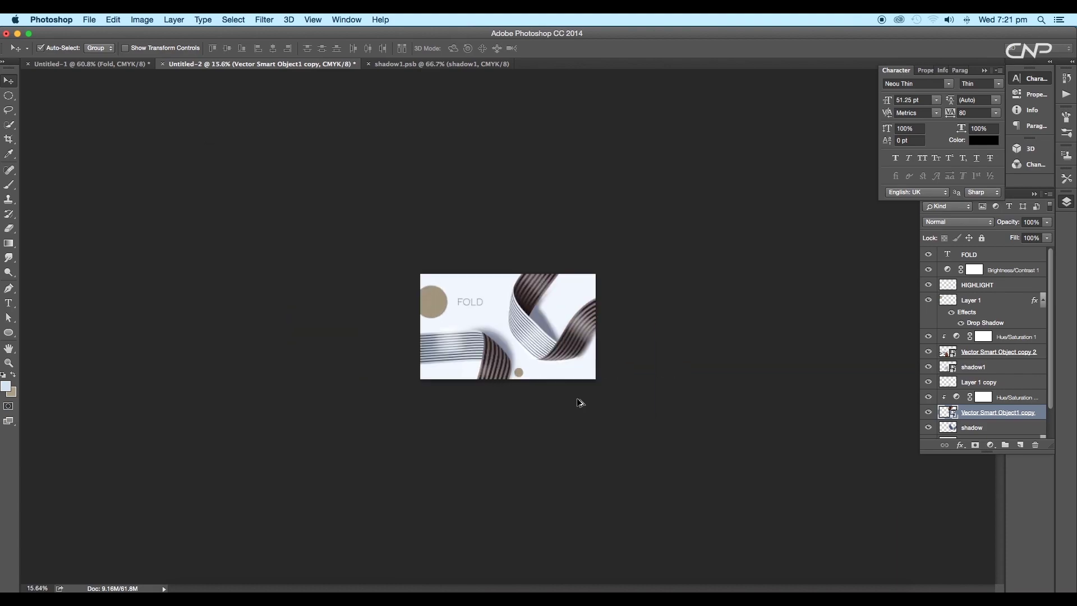
scroll(571, 372, "up", 4)
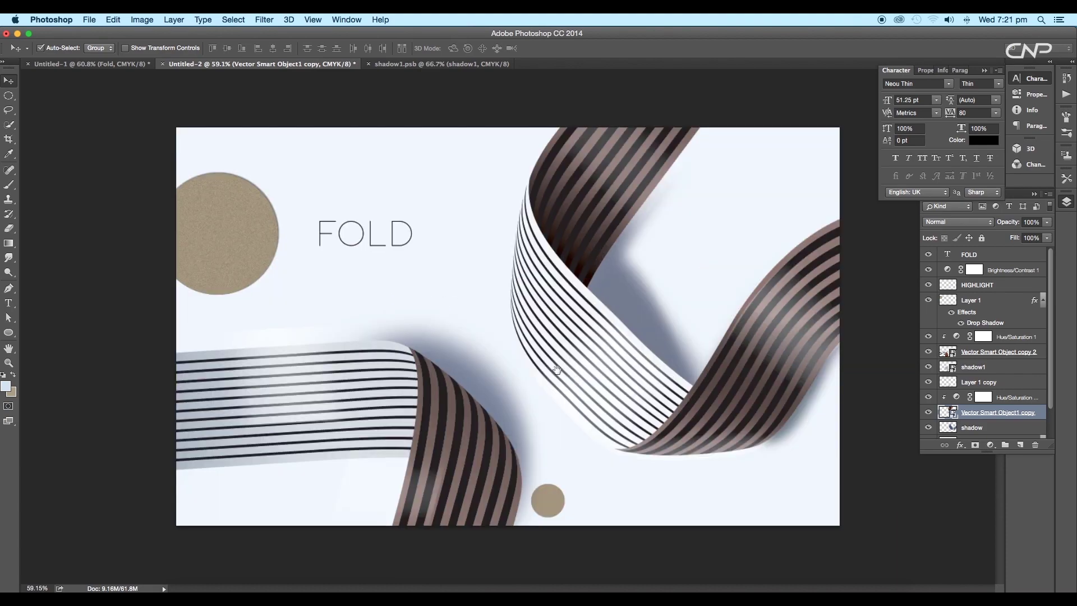
scroll(569, 361, "down", 3)
scroll(570, 362, "up", 4)
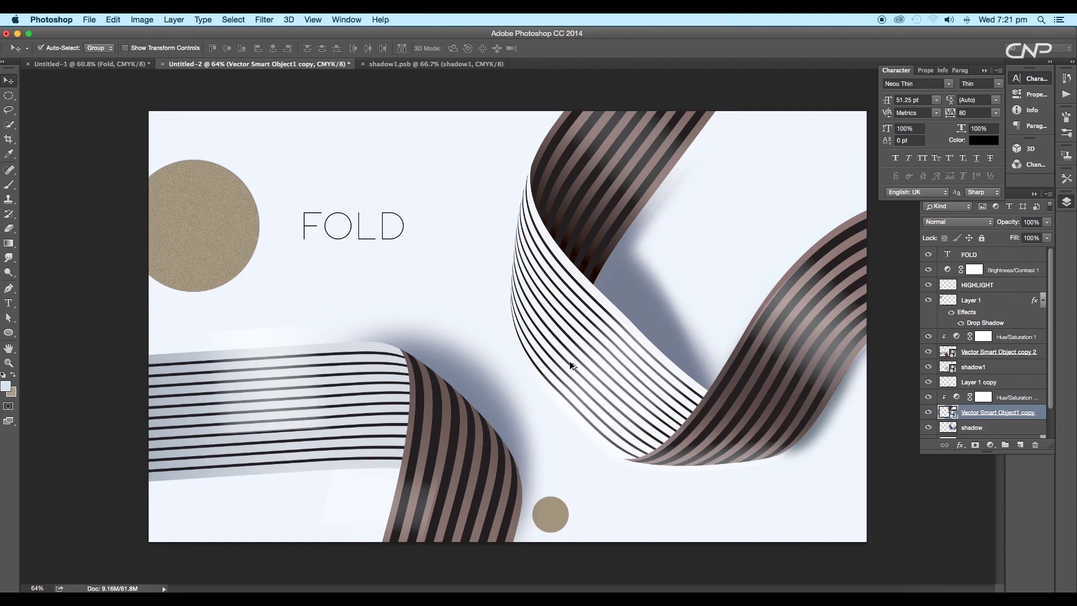
scroll(569, 365, "down", 3)
scroll(570, 364, "up", 3)
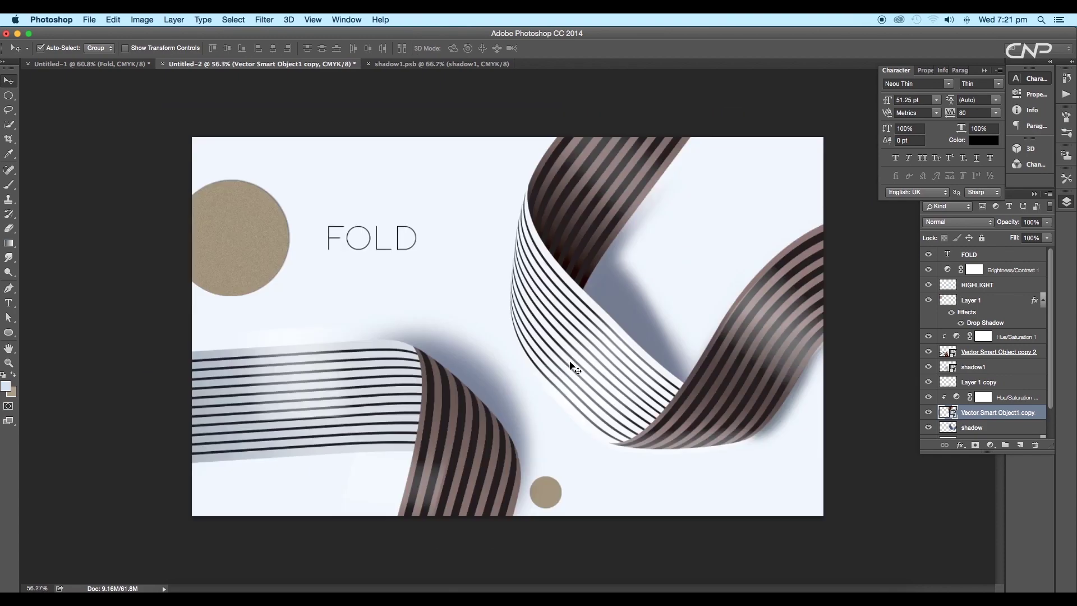
key("f")
key("f")
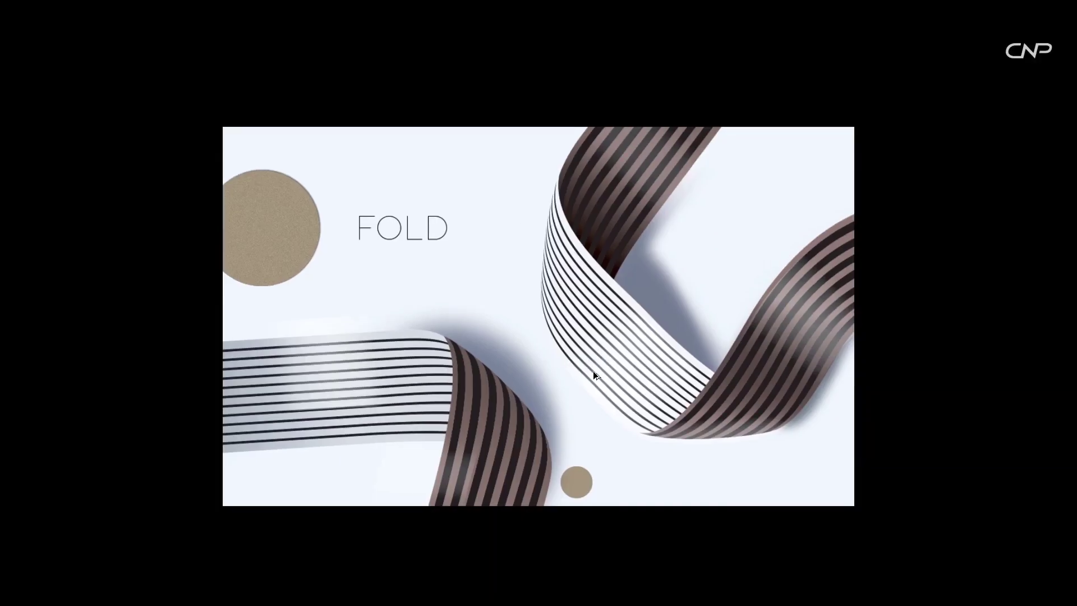
scroll(594, 371, "down", 2)
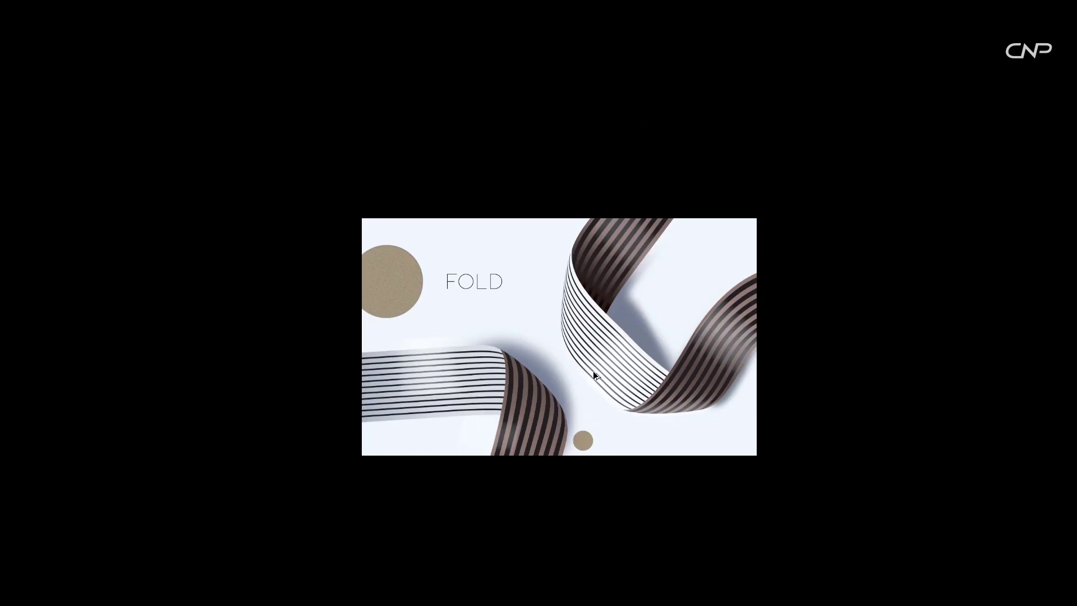
scroll(593, 371, "up", 3)
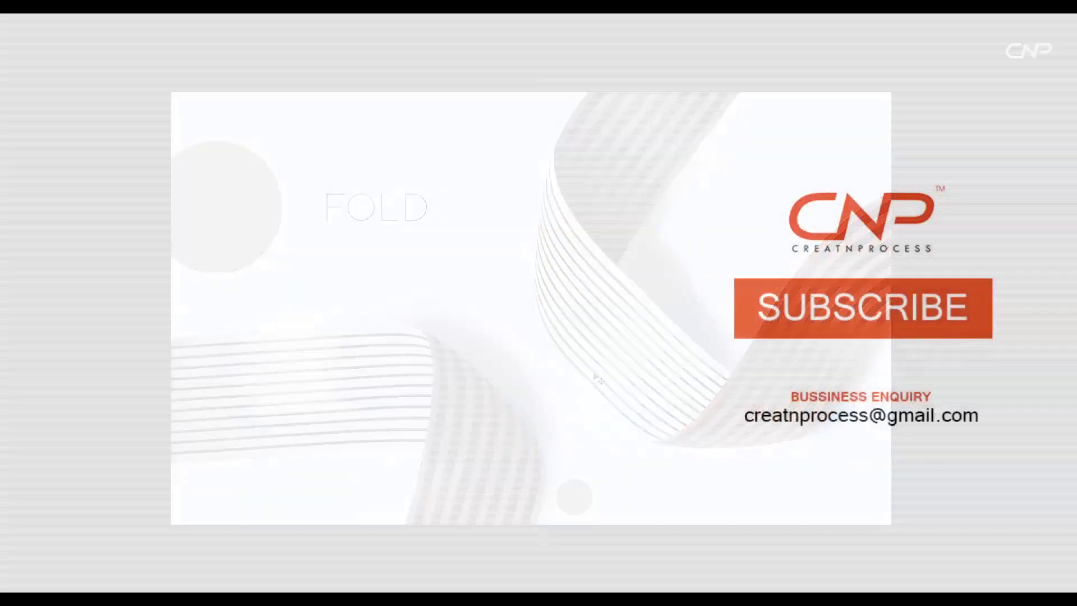